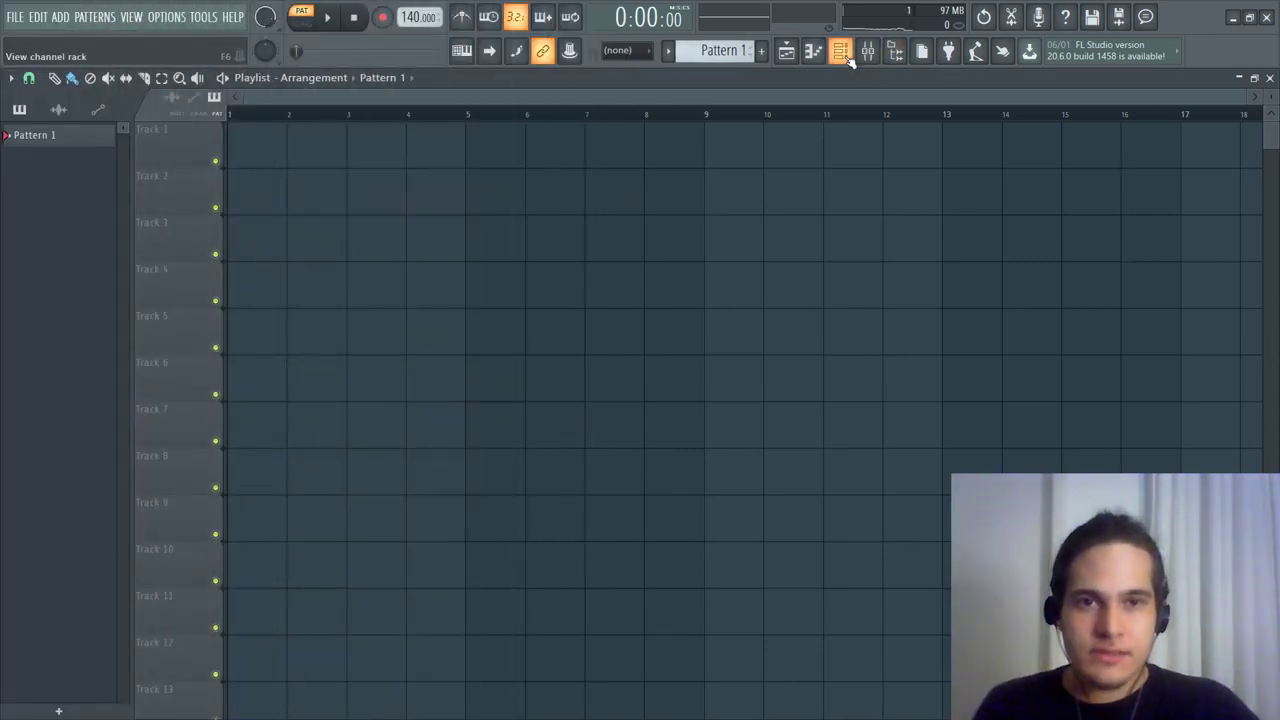
Step: Open the channel rack and add a Sytrus synthesizer channel
{"action": "left_click", "coordinate": [847, 58]}
{"action": "left_click", "coordinate": [200, 234]}
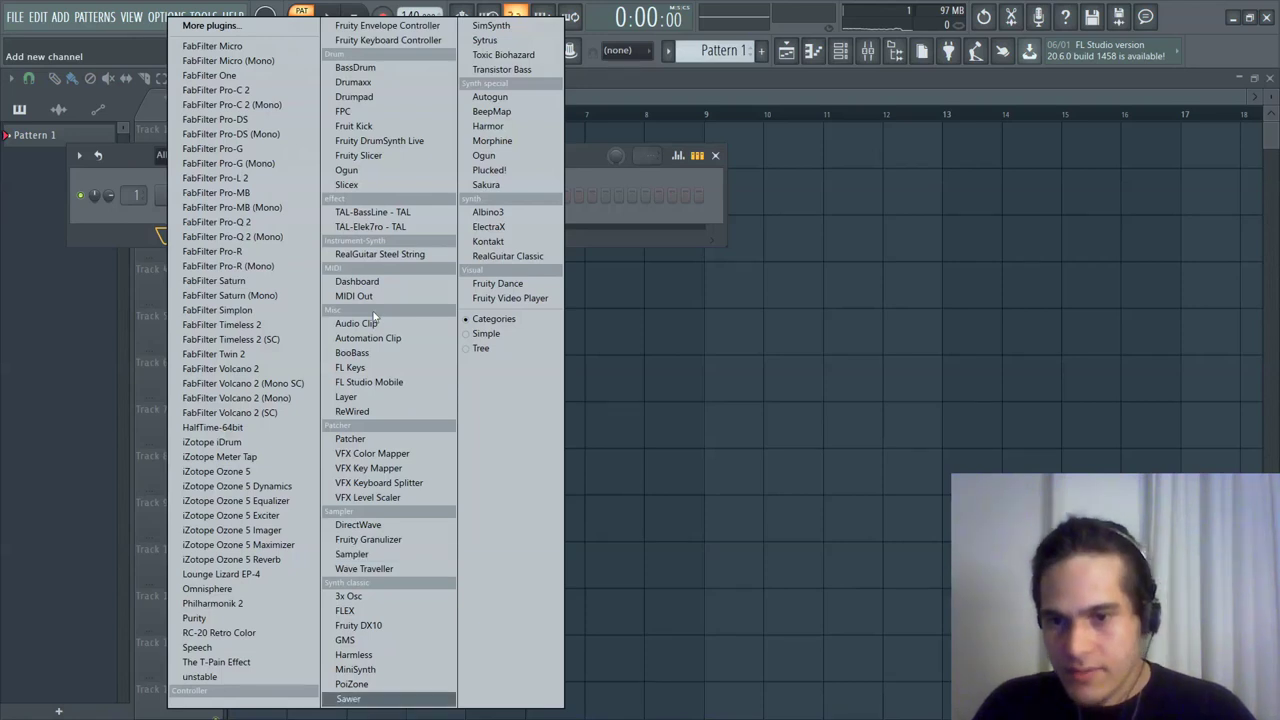
{"action": "left_click", "coordinate": [486, 40]}
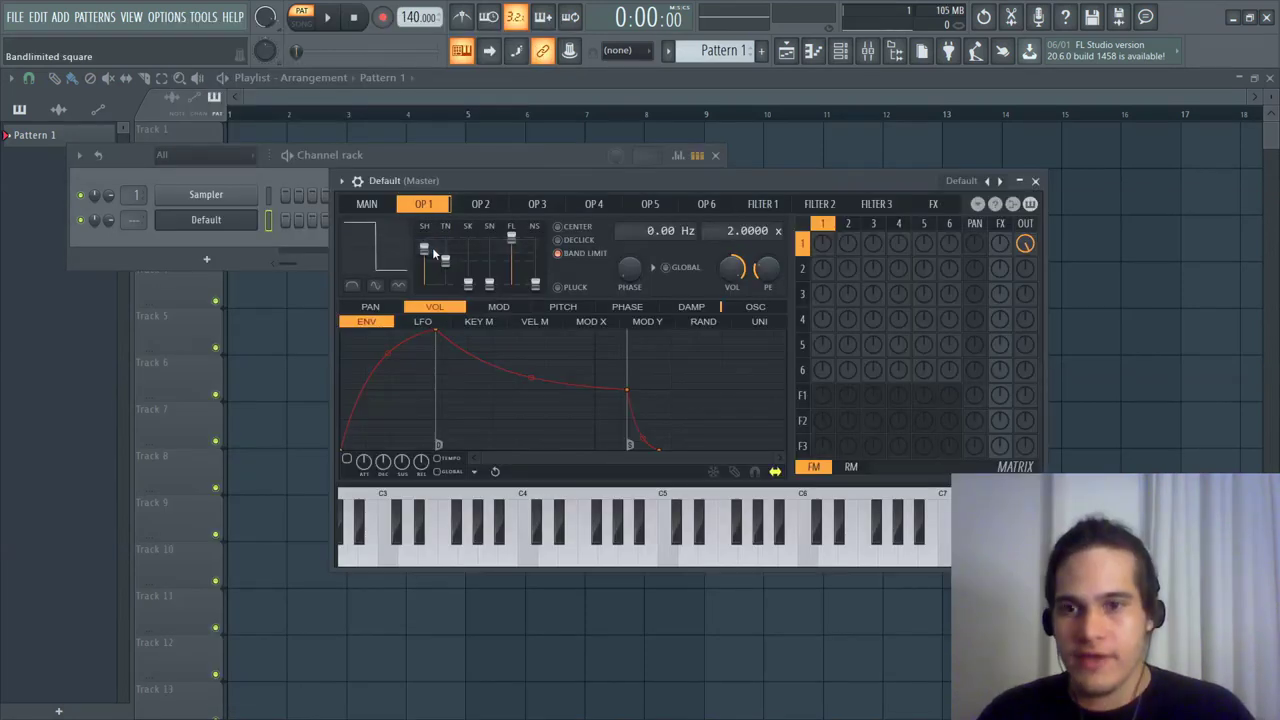
Step: Audition operator 1 with the square, saw and triangle waveforms, and finish on sine
{"action": "key", "text": "c"}
{"action": "key", "text": "c"}
{"action": "left_click", "coordinate": [385, 240]}
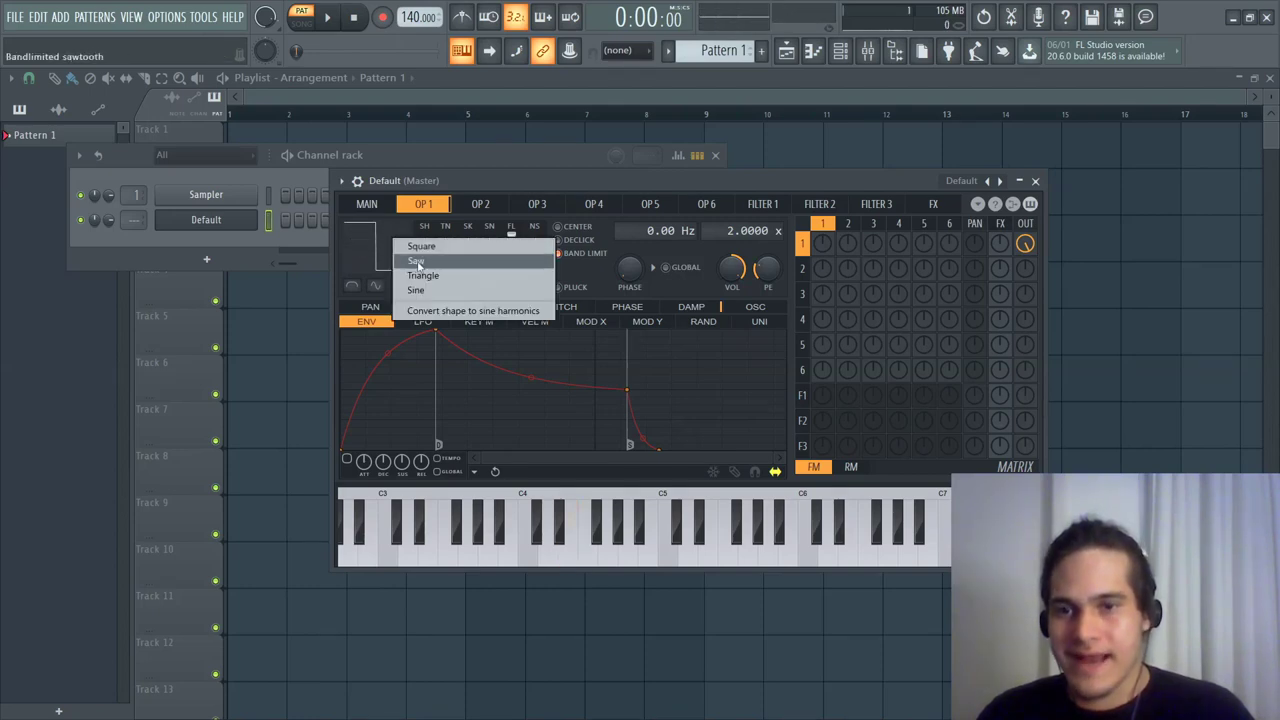
{"action": "left_click", "coordinate": [428, 261]}
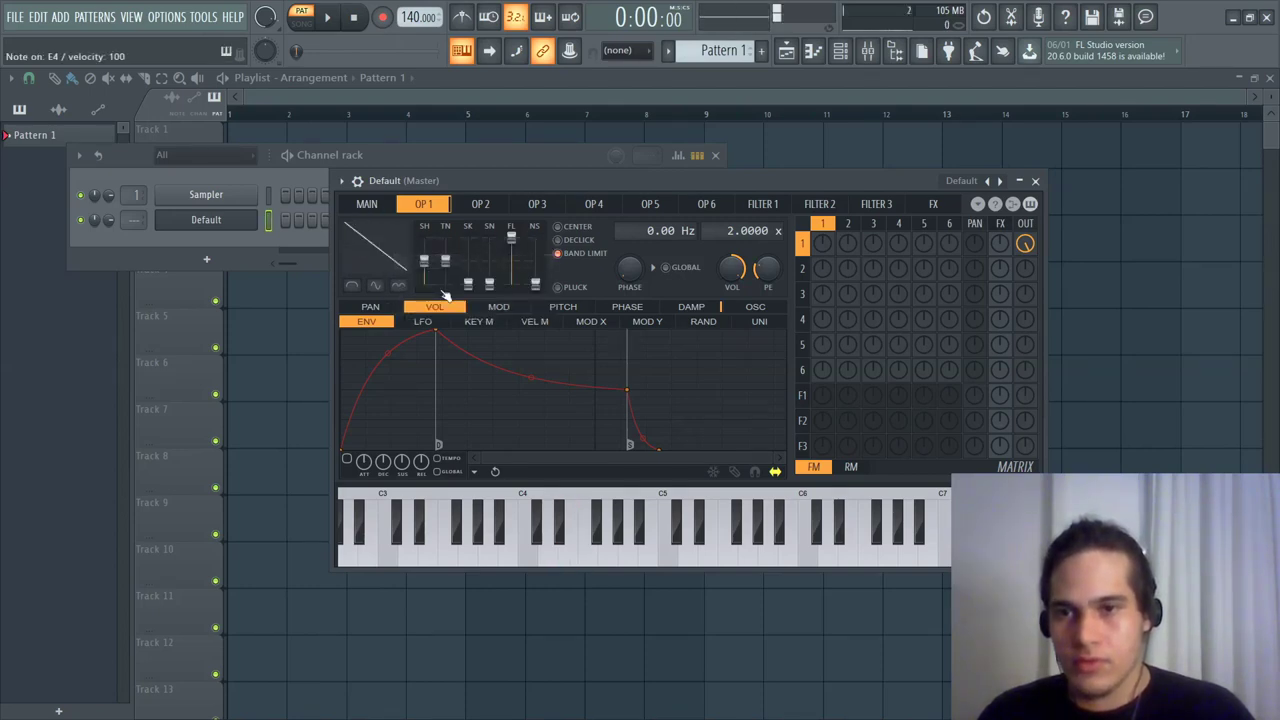
{"action": "left_click", "coordinate": [405, 250]}
{"action": "left_click", "coordinate": [430, 285]}
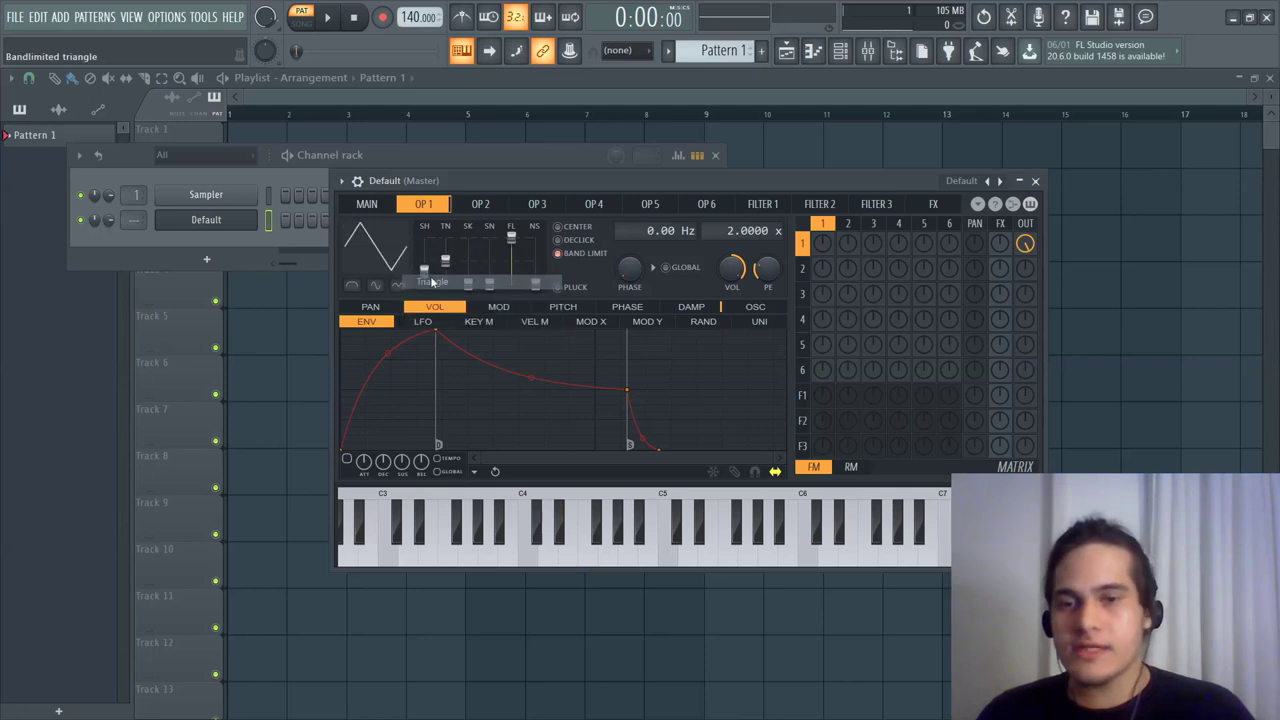
{"action": "key", "text": "c"}
{"action": "left_click", "coordinate": [388, 252]}
{"action": "left_click", "coordinate": [456, 305]}
{"action": "key", "text": "c"}
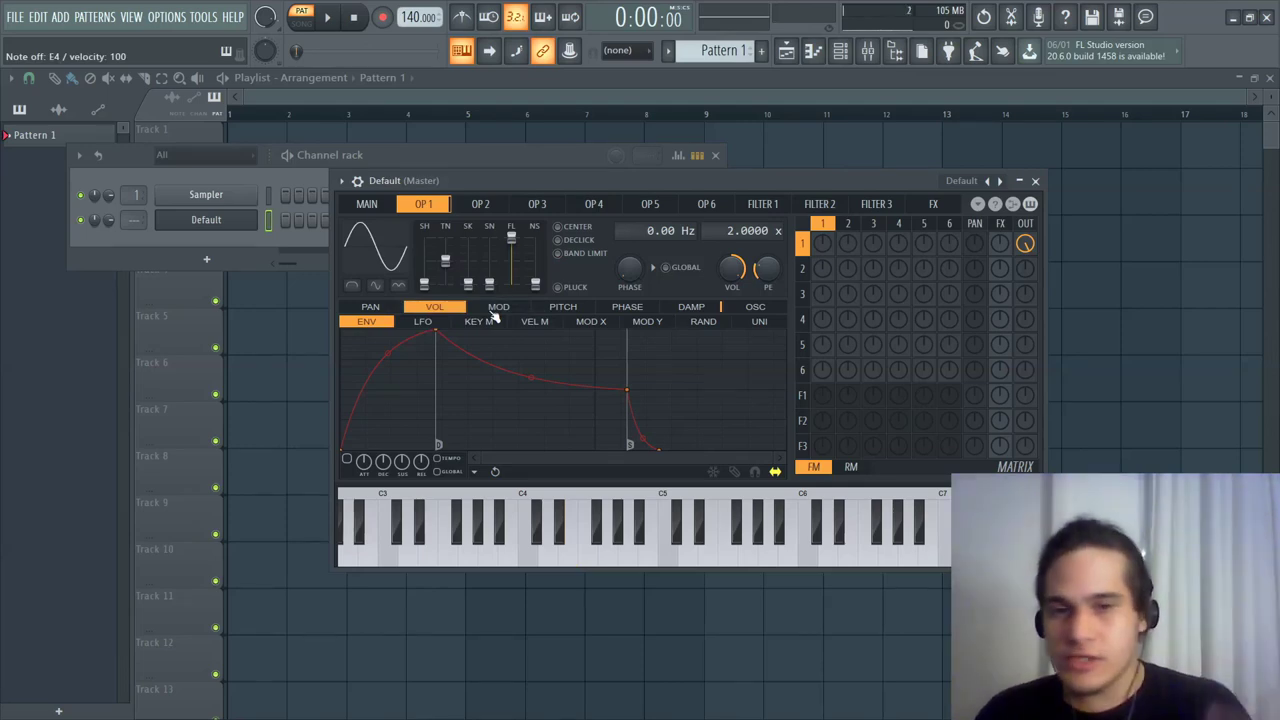
Step: Reposition the synth window and cycle operator 1's waveform from square through triangle back to sine
{"action": "left_click_drag", "start_coordinate": [403, 183], "coordinate": [407, 234]}
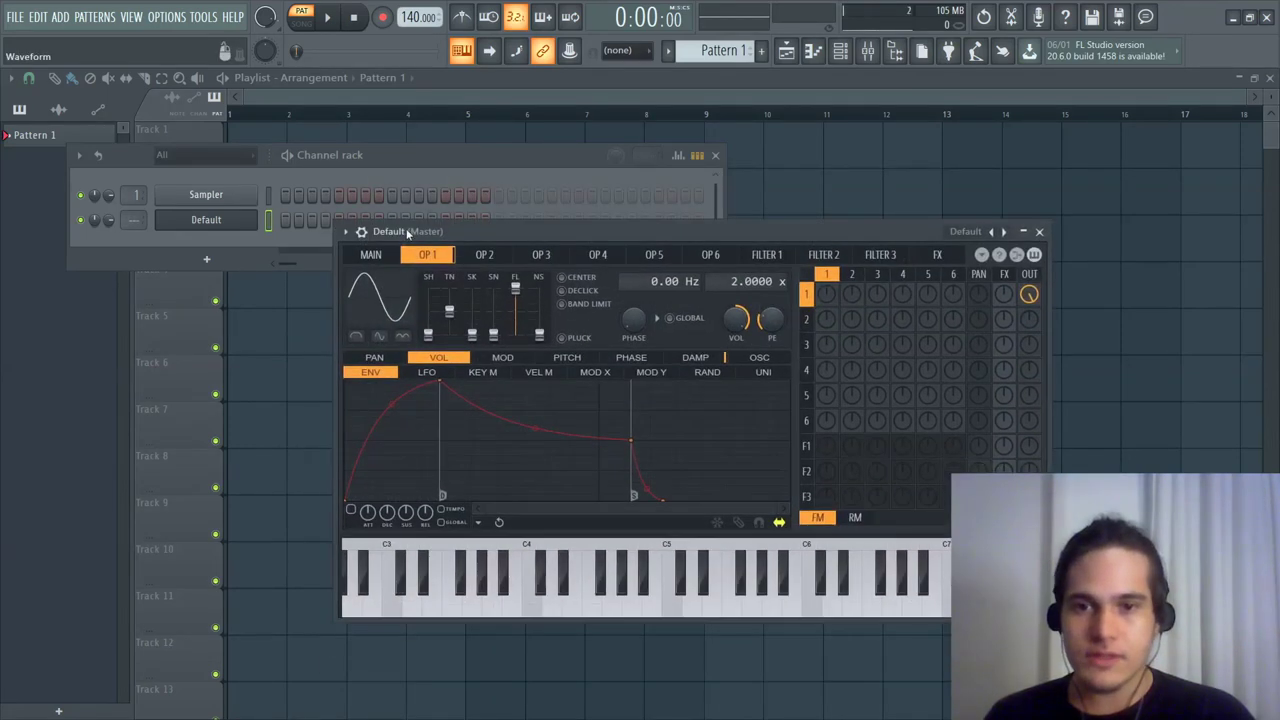
{"action": "left_click", "coordinate": [407, 285]}
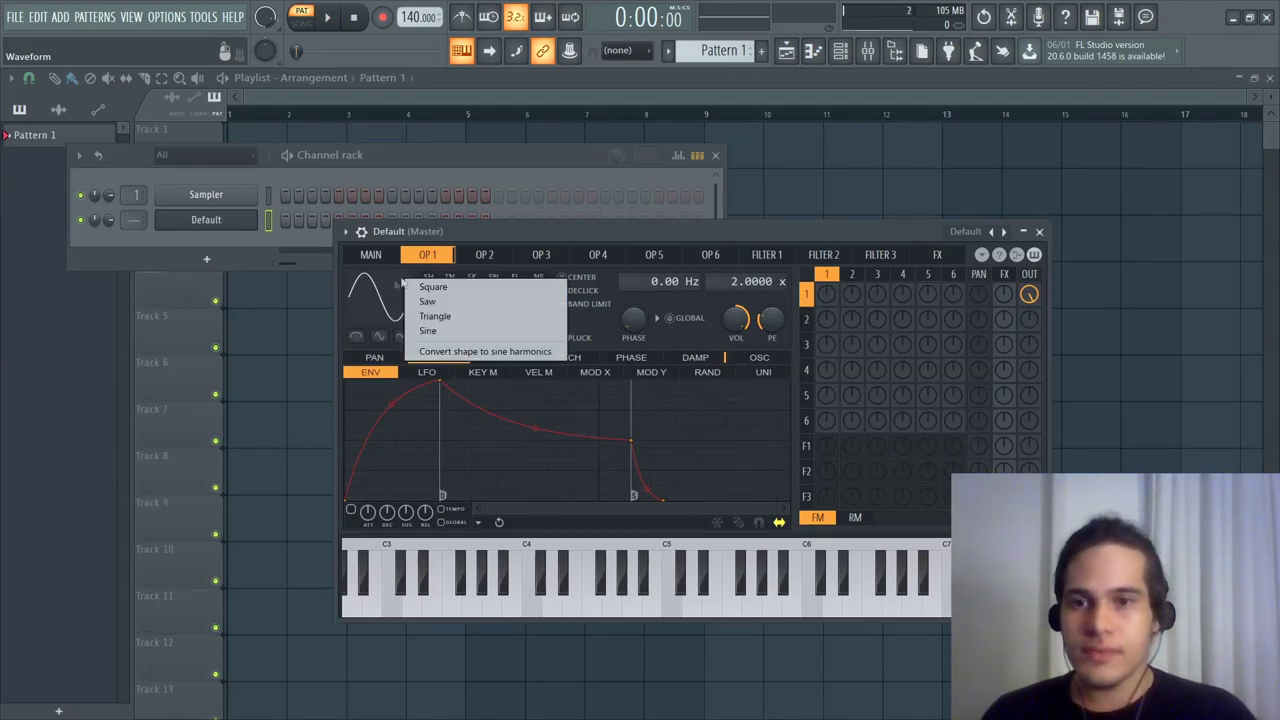
{"action": "left_click", "coordinate": [430, 287]}
{"action": "left_click", "coordinate": [418, 316]}
{"action": "left_click", "coordinate": [428, 330]}
{"action": "left_click", "coordinate": [418, 320]}
{"action": "left_click", "coordinate": [431, 355]}
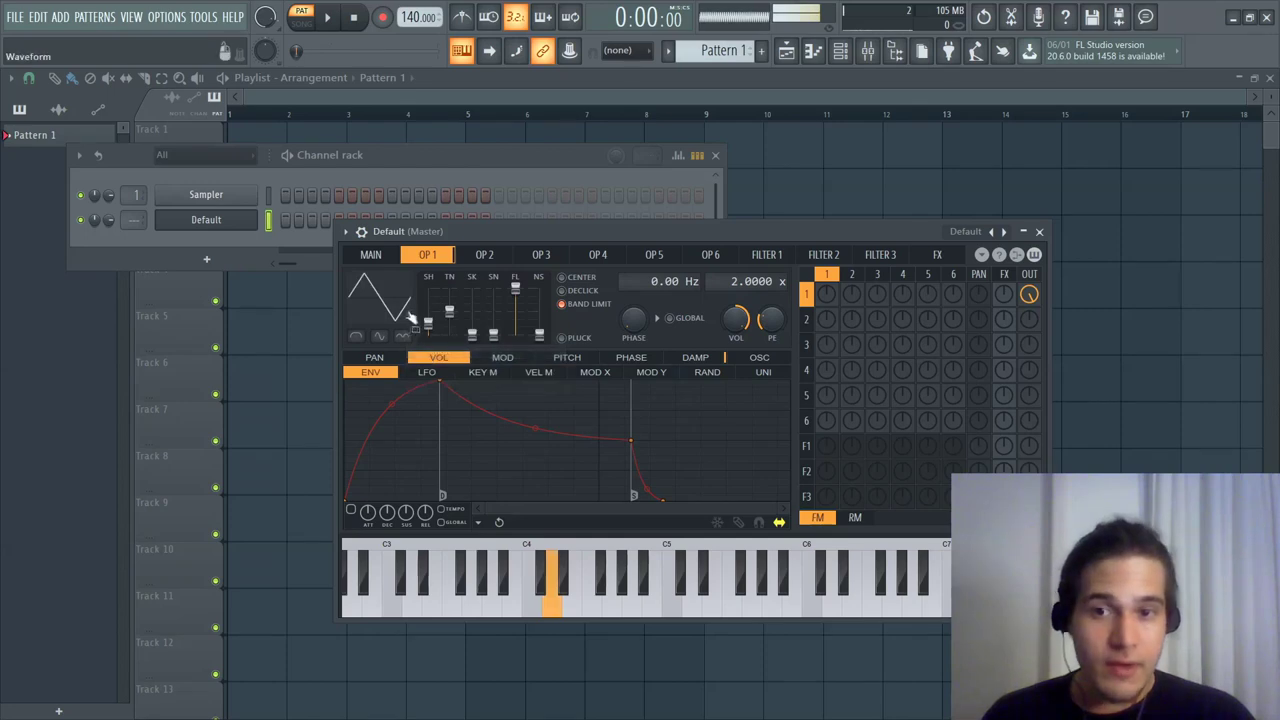
{"action": "left_click", "coordinate": [412, 308]}
{"action": "left_click", "coordinate": [430, 362]}
Step: Compare the saw and sine waveforms on operator 1 by playing test notes, finishing on sine
{"action": "left_click", "coordinate": [397, 327]}
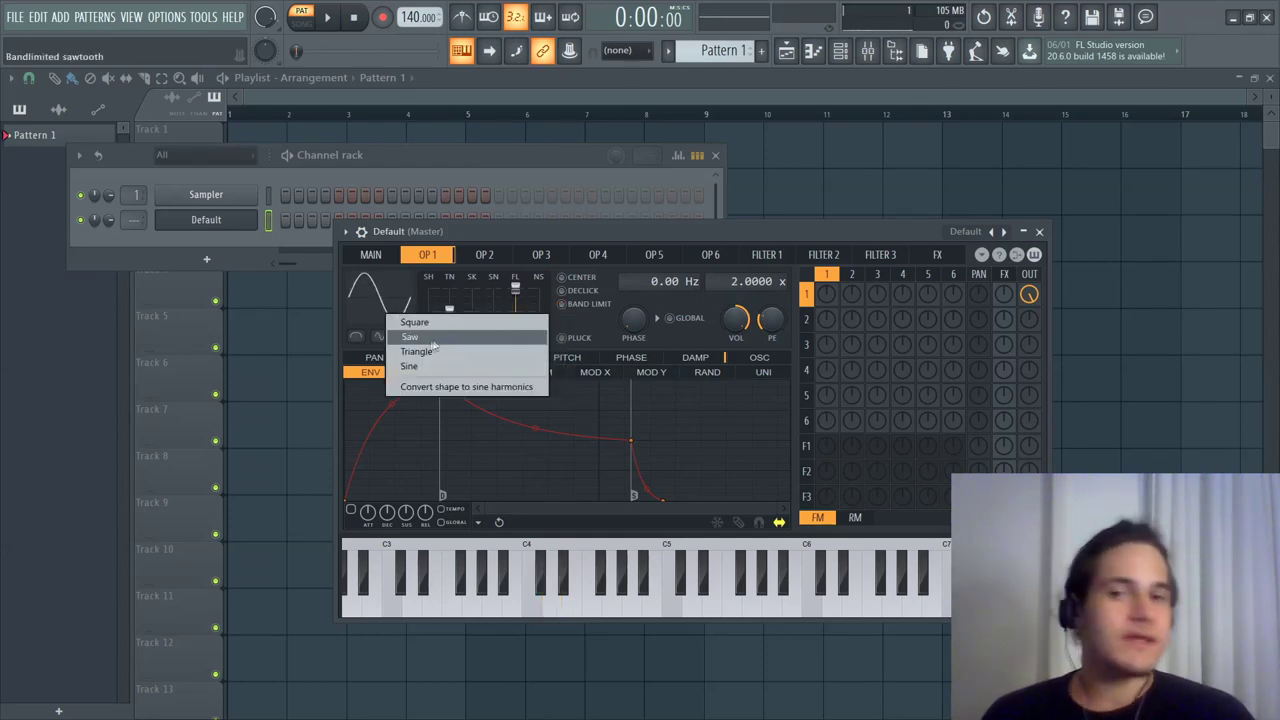
{"action": "left_click", "coordinate": [429, 339]}
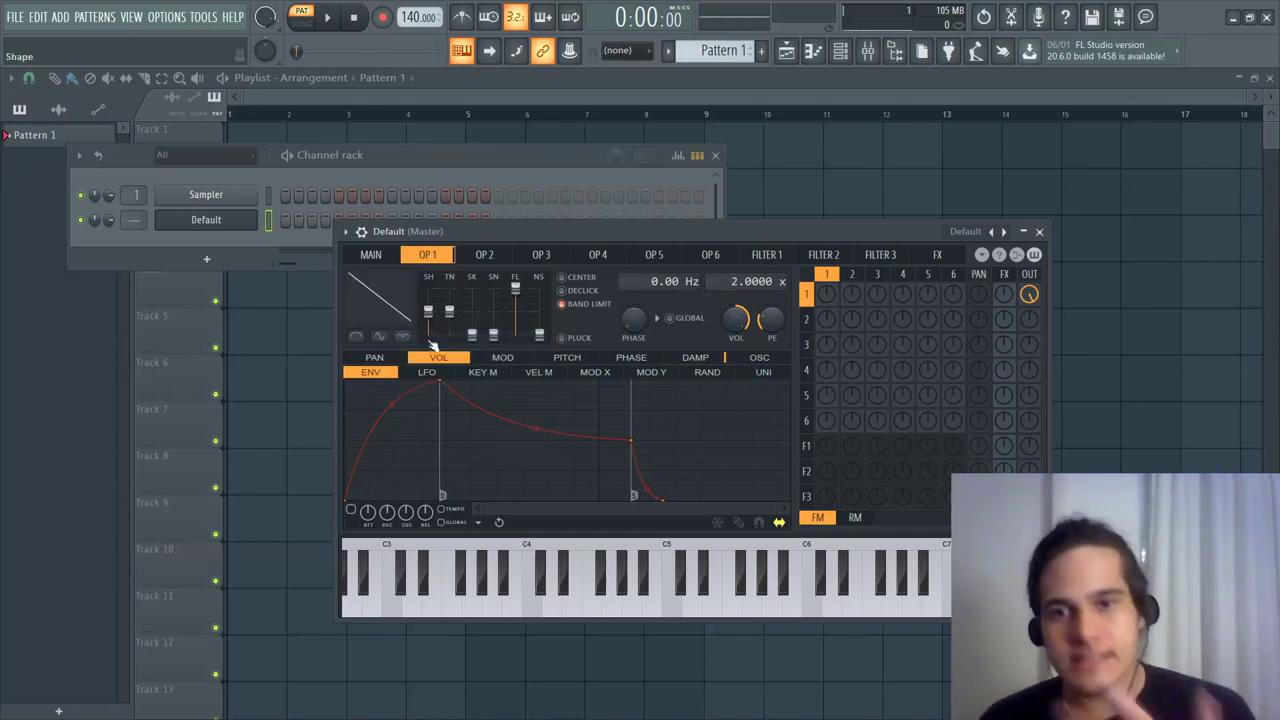
{"action": "key", "text": "x"}
{"action": "left_click", "coordinate": [400, 320]}
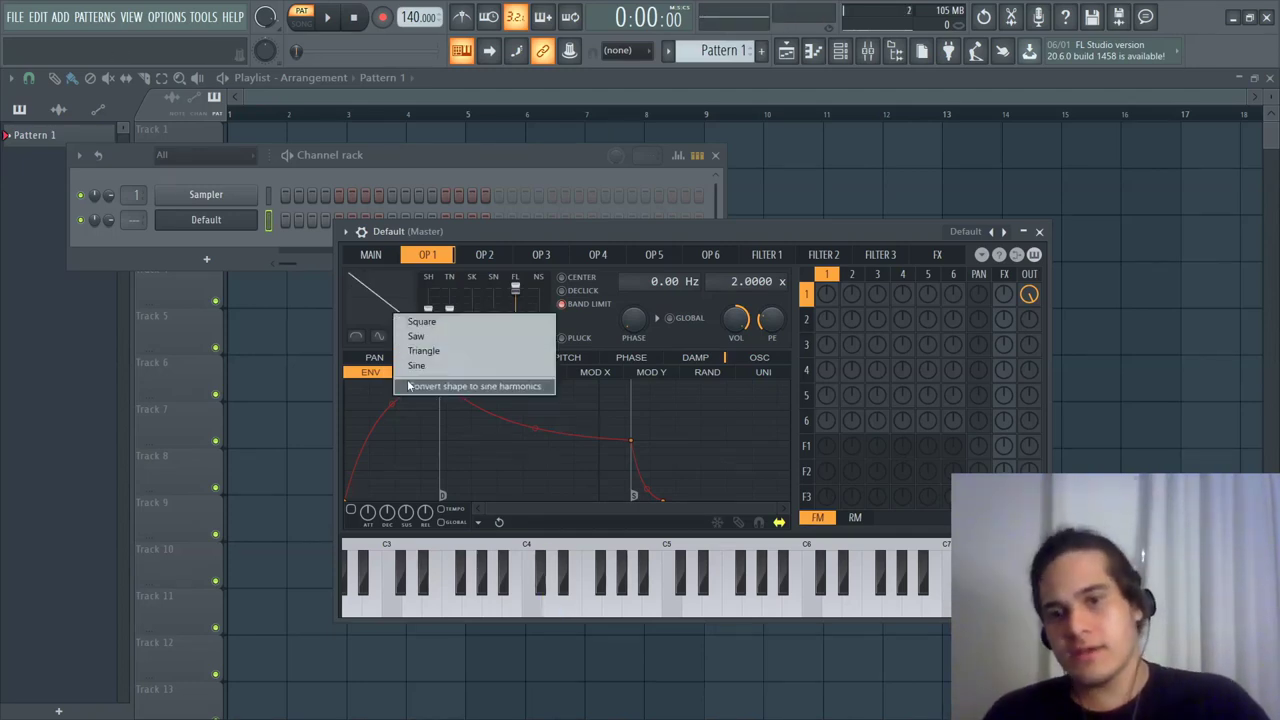
{"action": "left_click", "coordinate": [416, 370]}
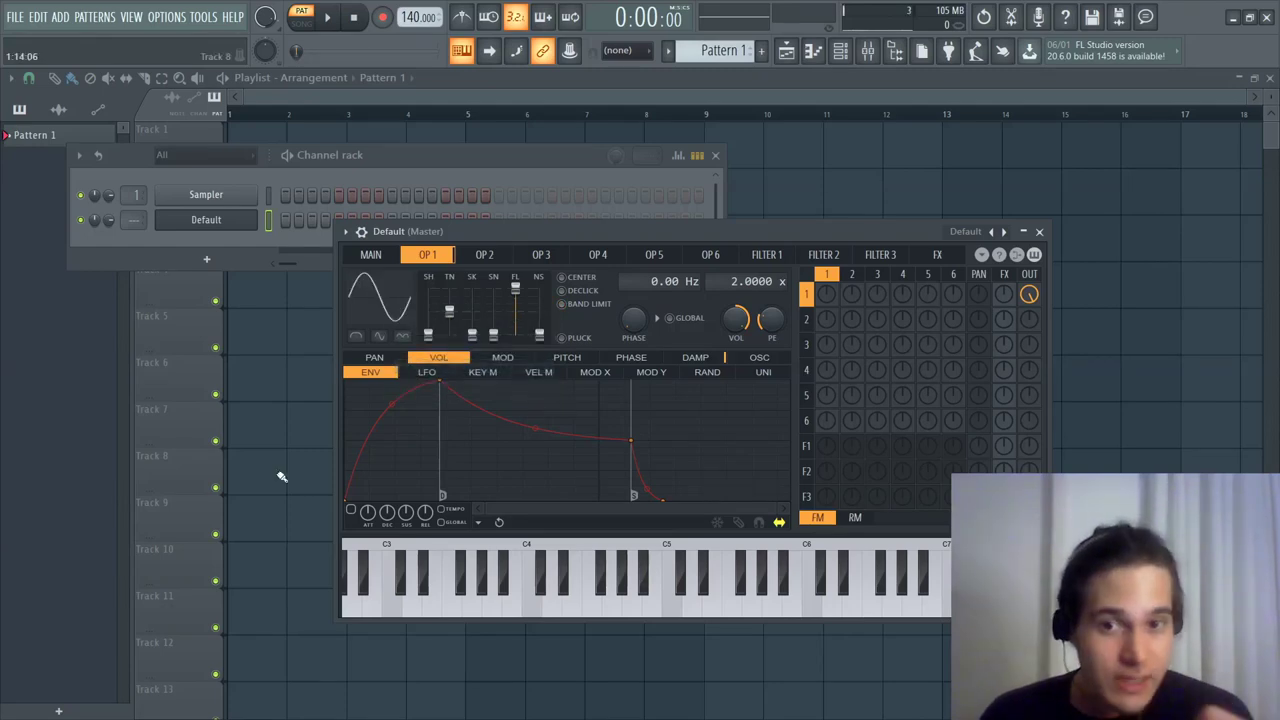
{"action": "key", "text": "x"}
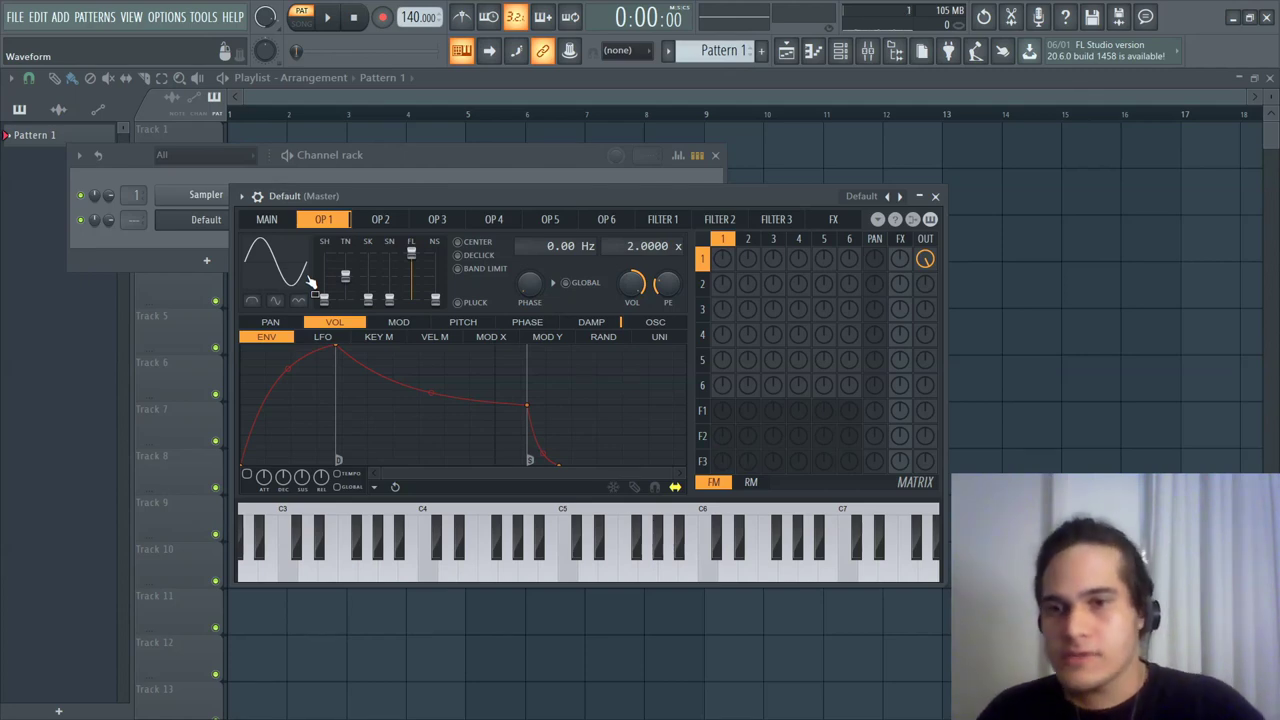
{"action": "left_click", "coordinate": [310, 283]}
{"action": "left_click", "coordinate": [325, 329]}
{"action": "key", "text": "x"}
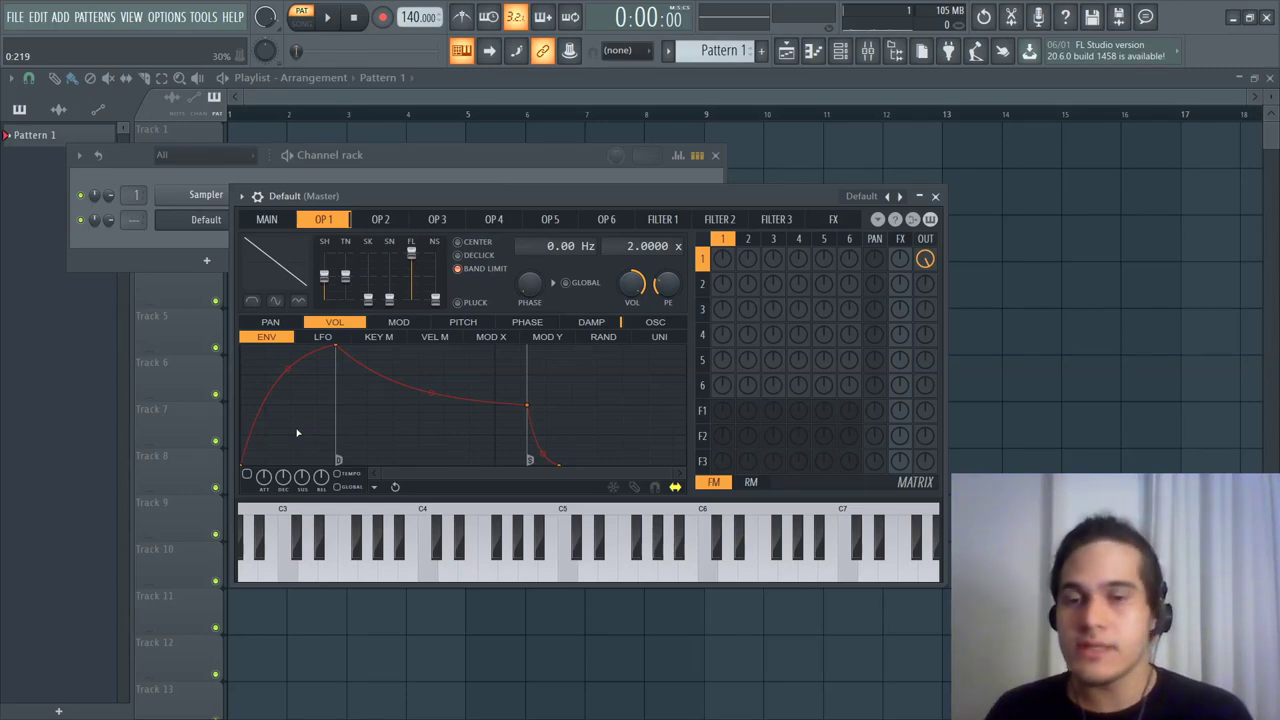
{"action": "left_click", "coordinate": [300, 282]}
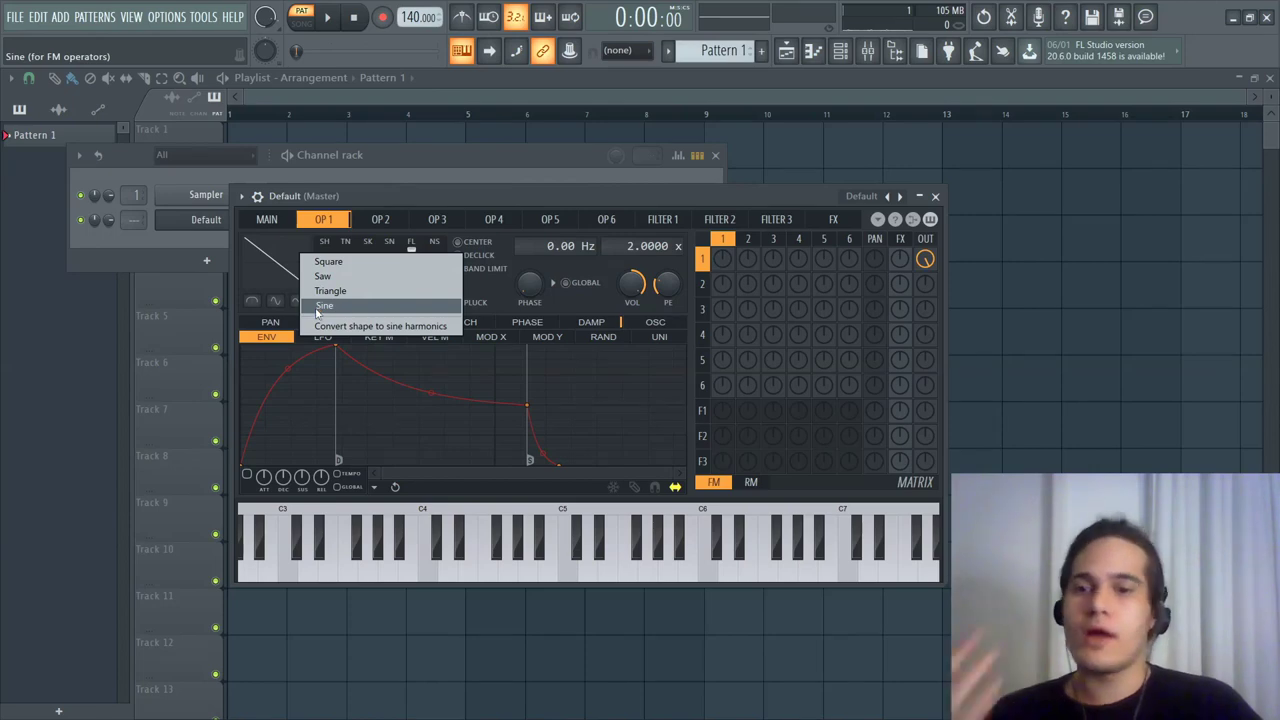
{"action": "left_click", "coordinate": [324, 305]}
Step: Move the synth's master pitch down to -24 semitones and up to +24 semitones
{"action": "left_click_drag", "start_coordinate": [280, 196], "coordinate": [386, 231]}
{"action": "left_click", "coordinate": [372, 256]}
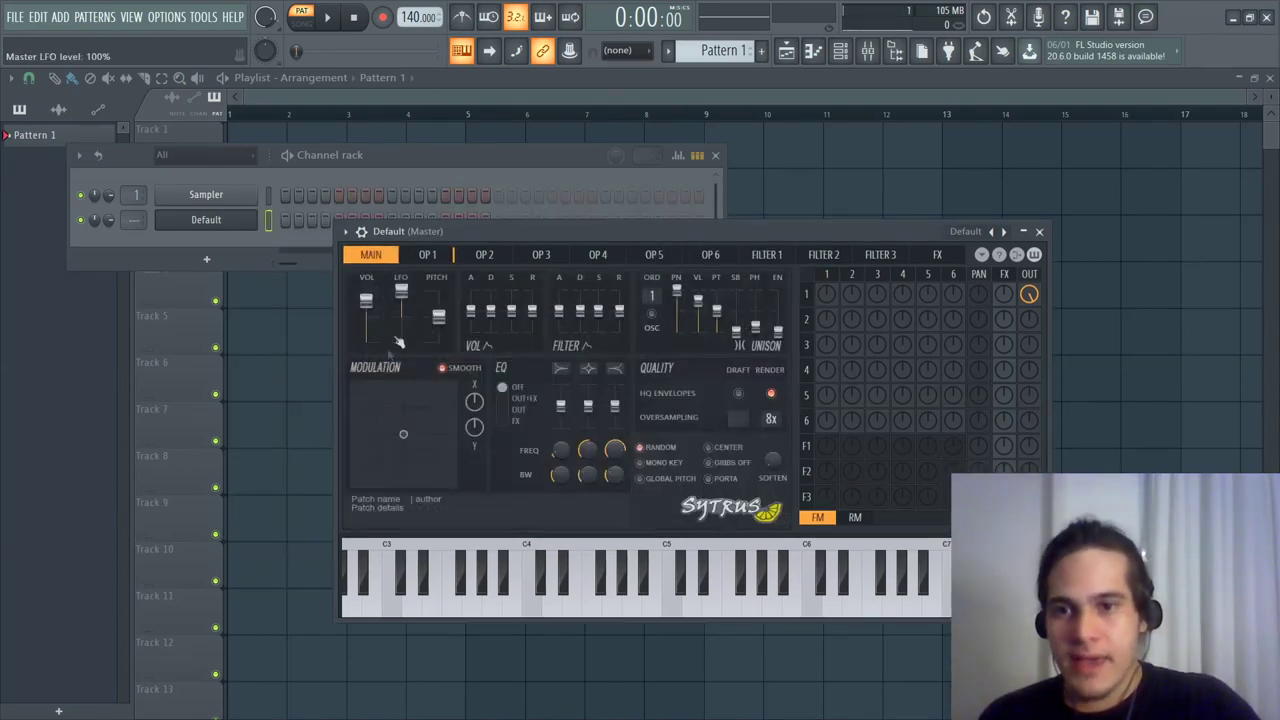
{"action": "left_click_drag", "start_coordinate": [440, 314], "coordinate": [438, 342]}
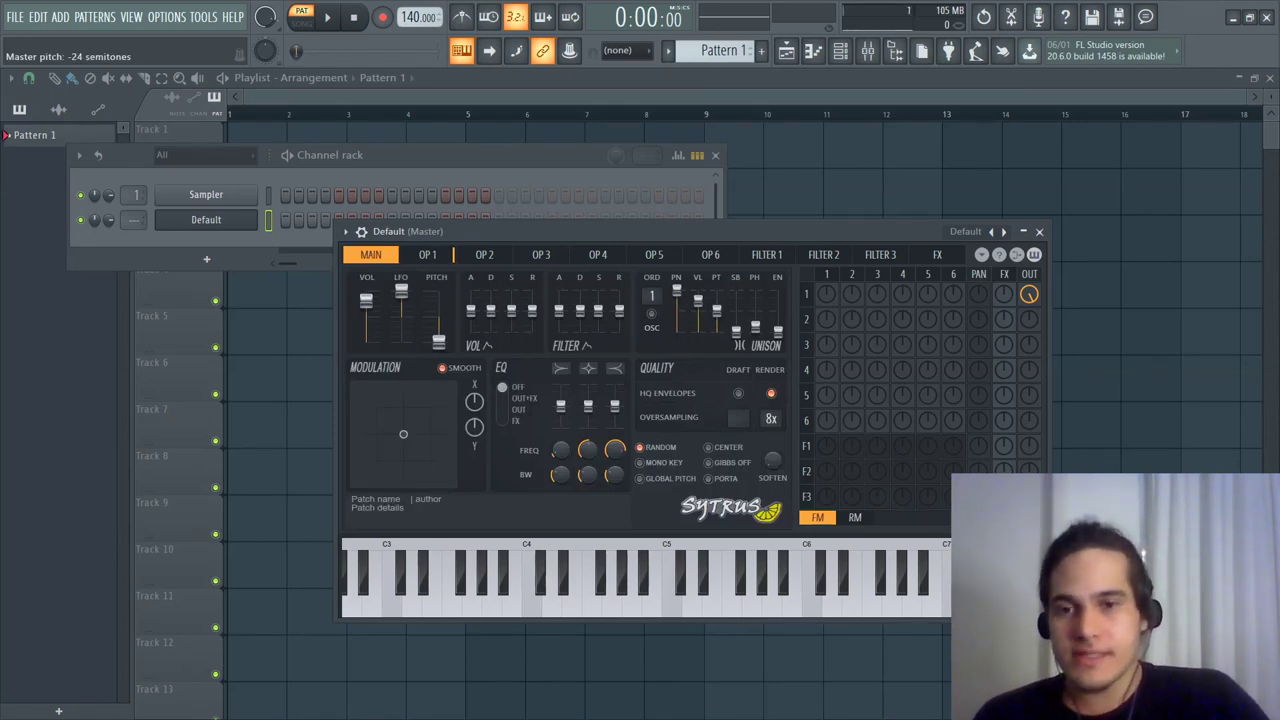
{"action": "left_click_drag", "start_coordinate": [438, 342], "coordinate": [438, 290]}
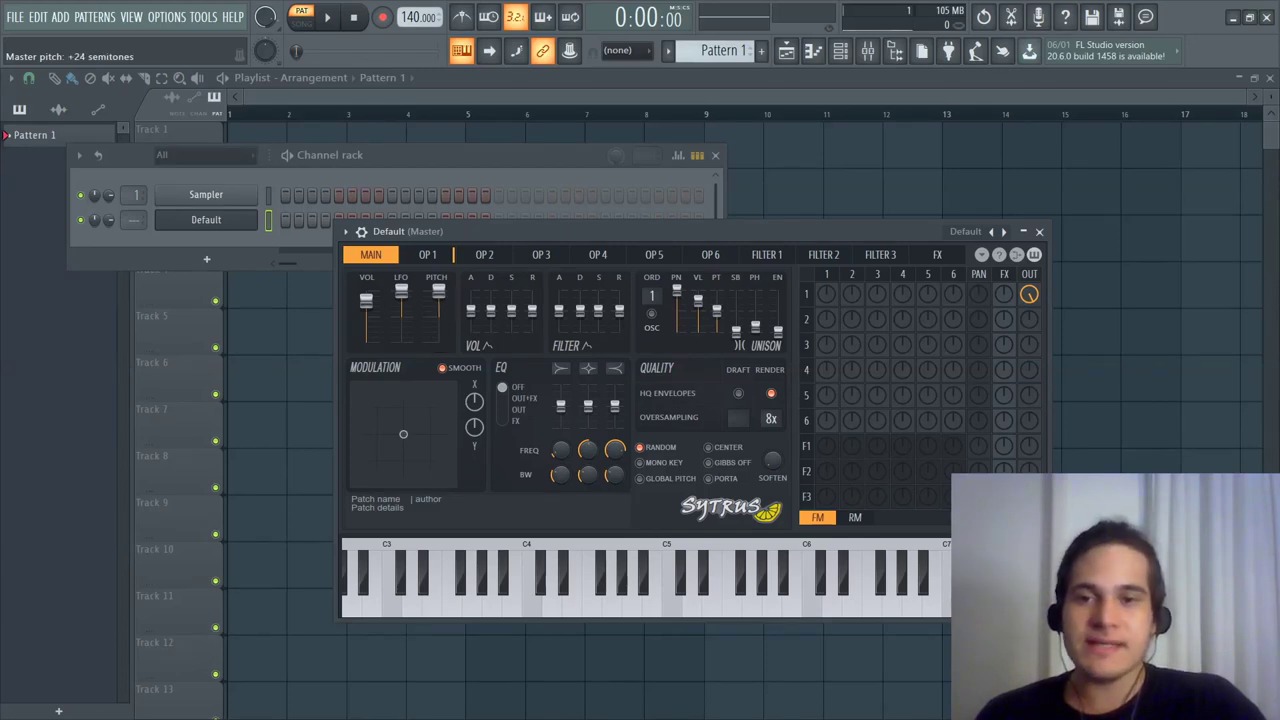
Step: Set operator 1's frequency ratio to 1.0000 and play test notes of the sine tone
{"action": "left_click", "coordinate": [427, 254]}
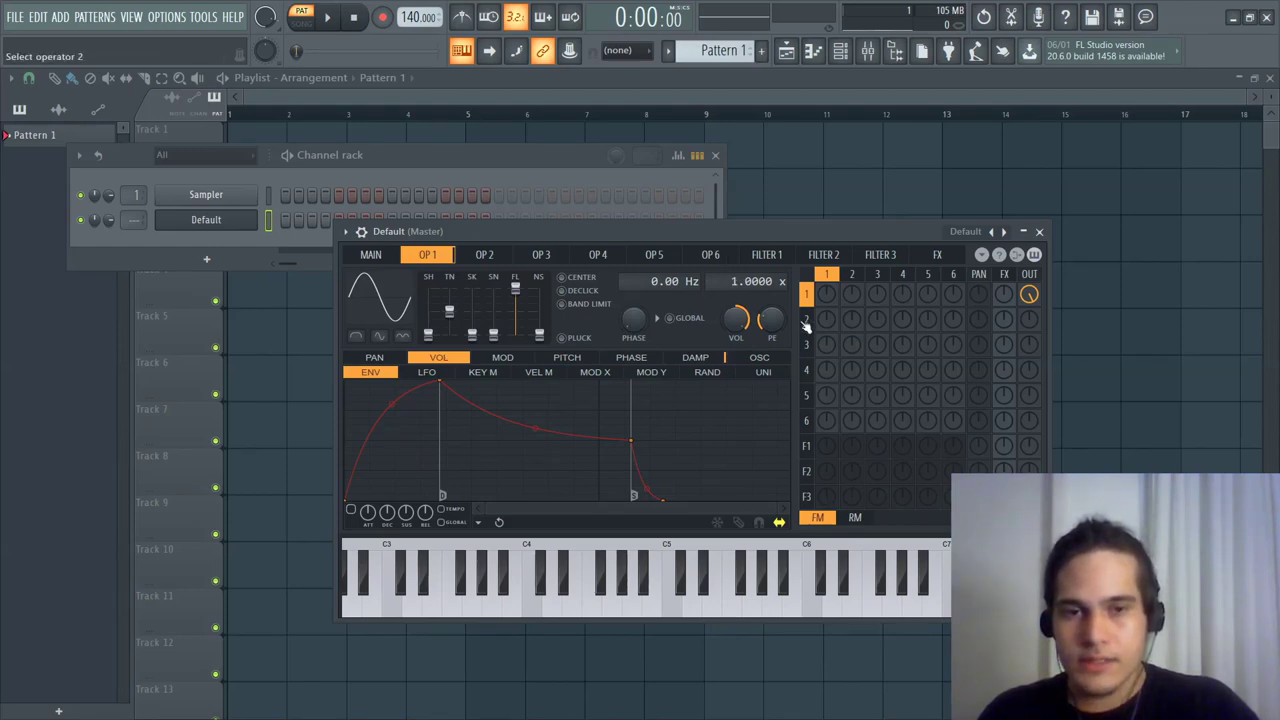
{"action": "key", "text": "x"}
{"action": "key", "text": "x"}
{"action": "key", "text": "x"}
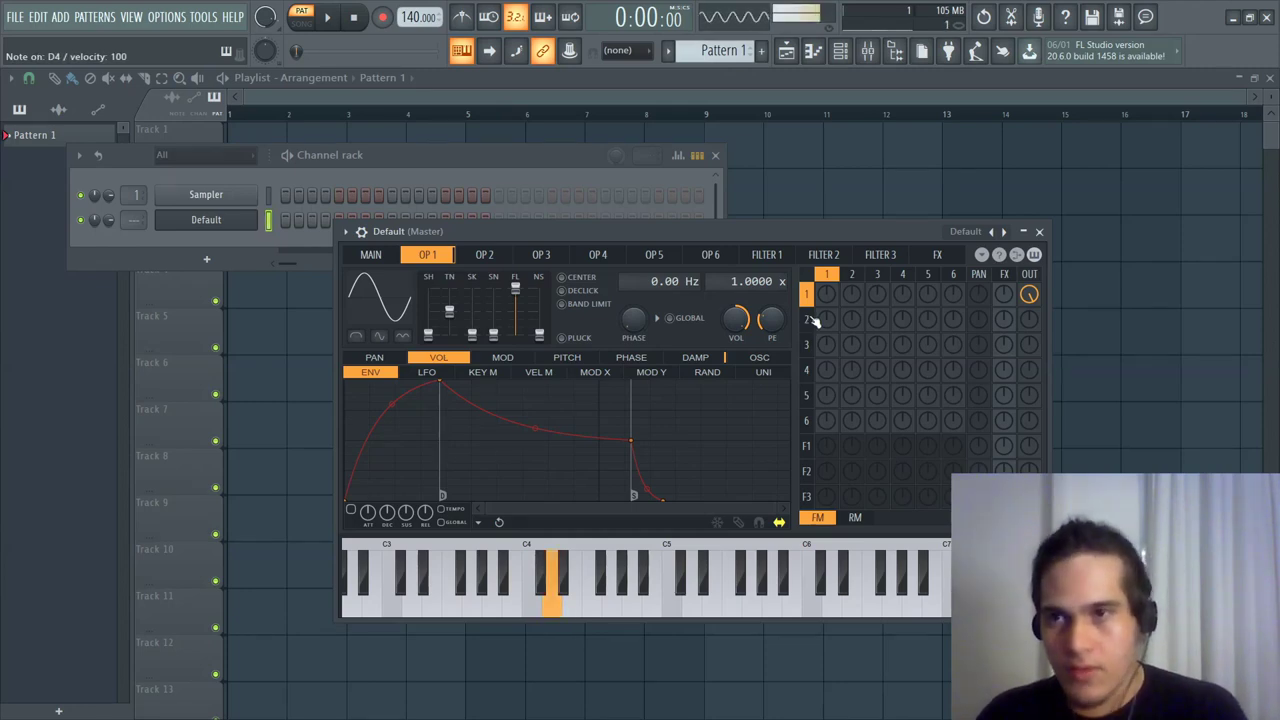
{"action": "key", "text": "x"}
{"action": "key", "text": "x"}
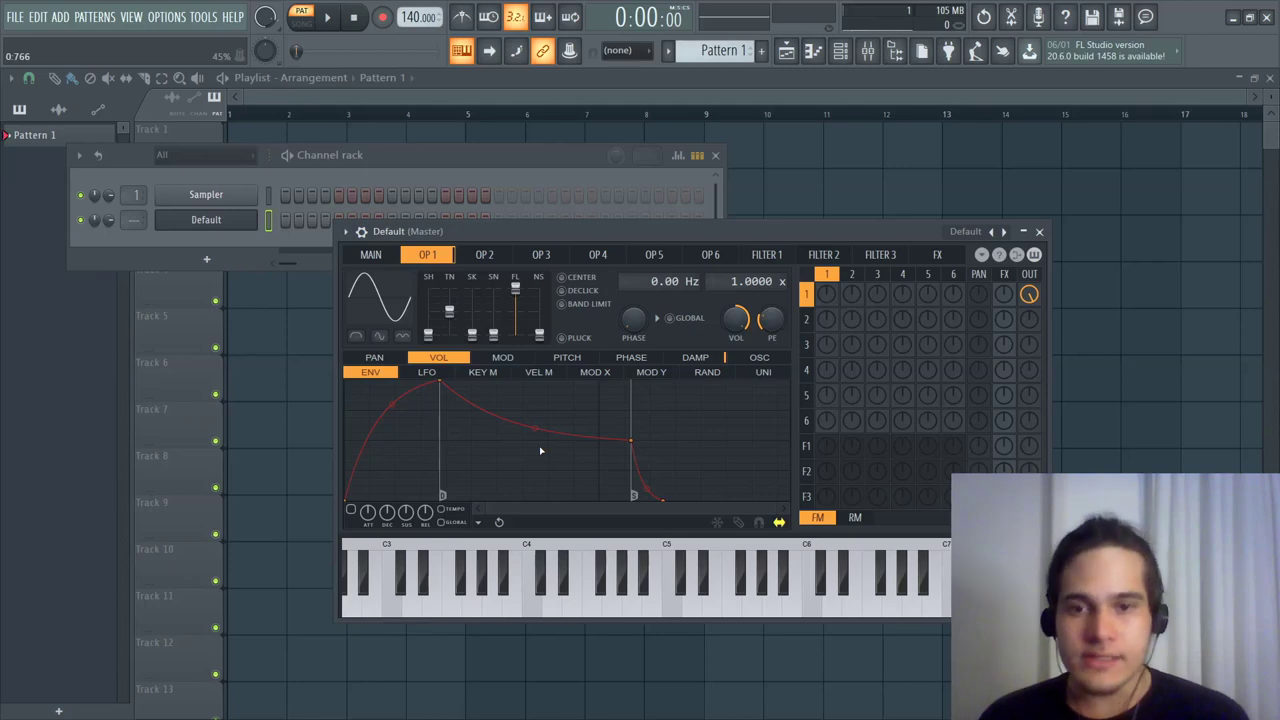
{"action": "key", "text": "x"}
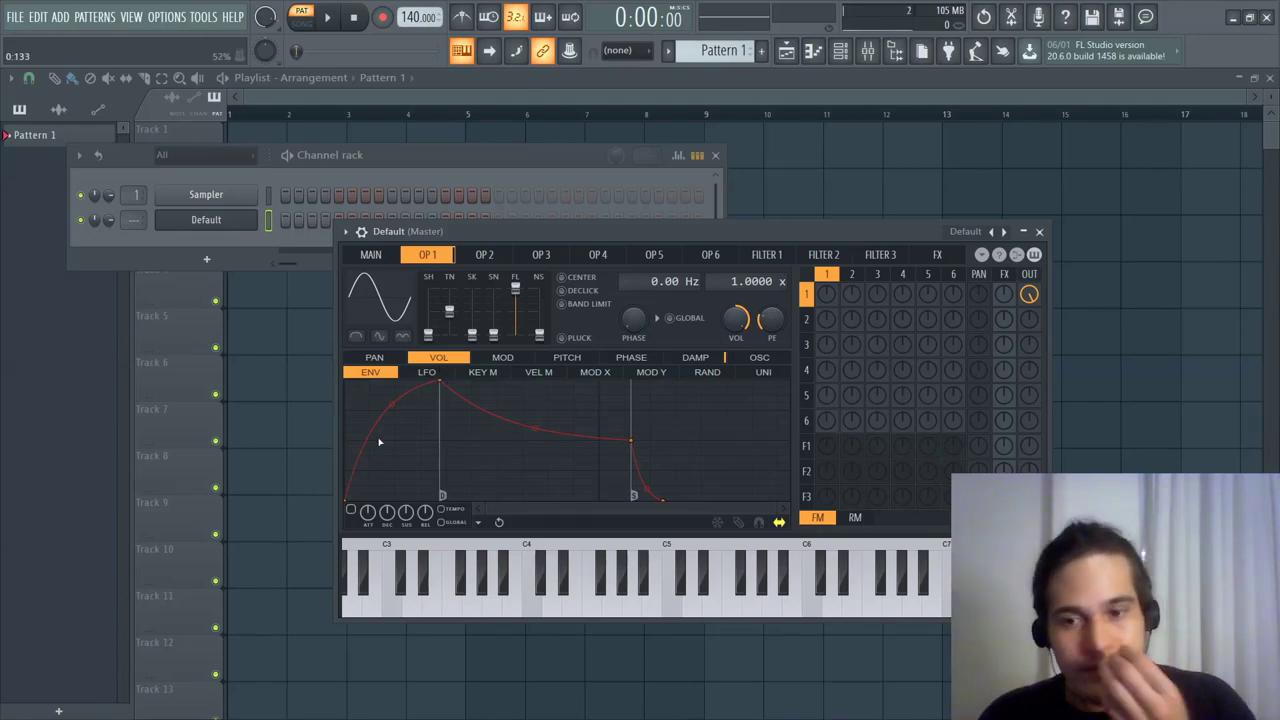
Step: Enable operator 1's volume envelope and compare the note with the envelope on and off
{"action": "left_click", "coordinate": [353, 512]}
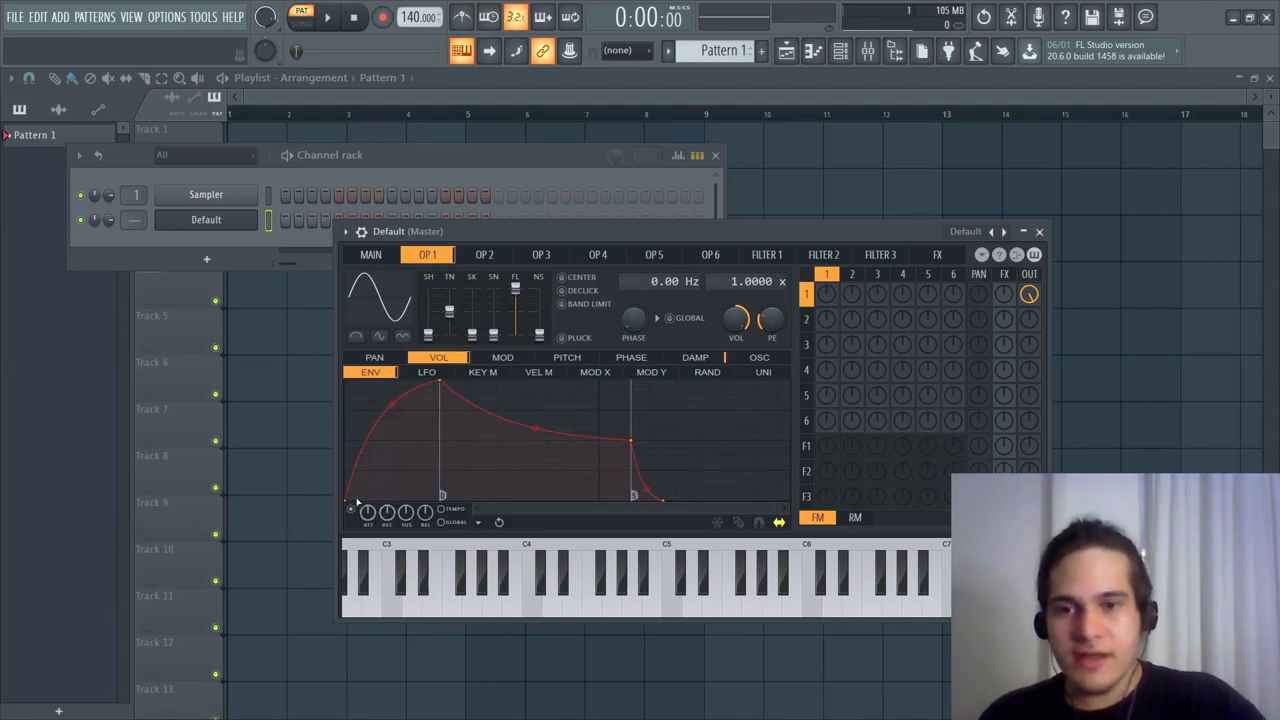
{"action": "key", "text": "x"}
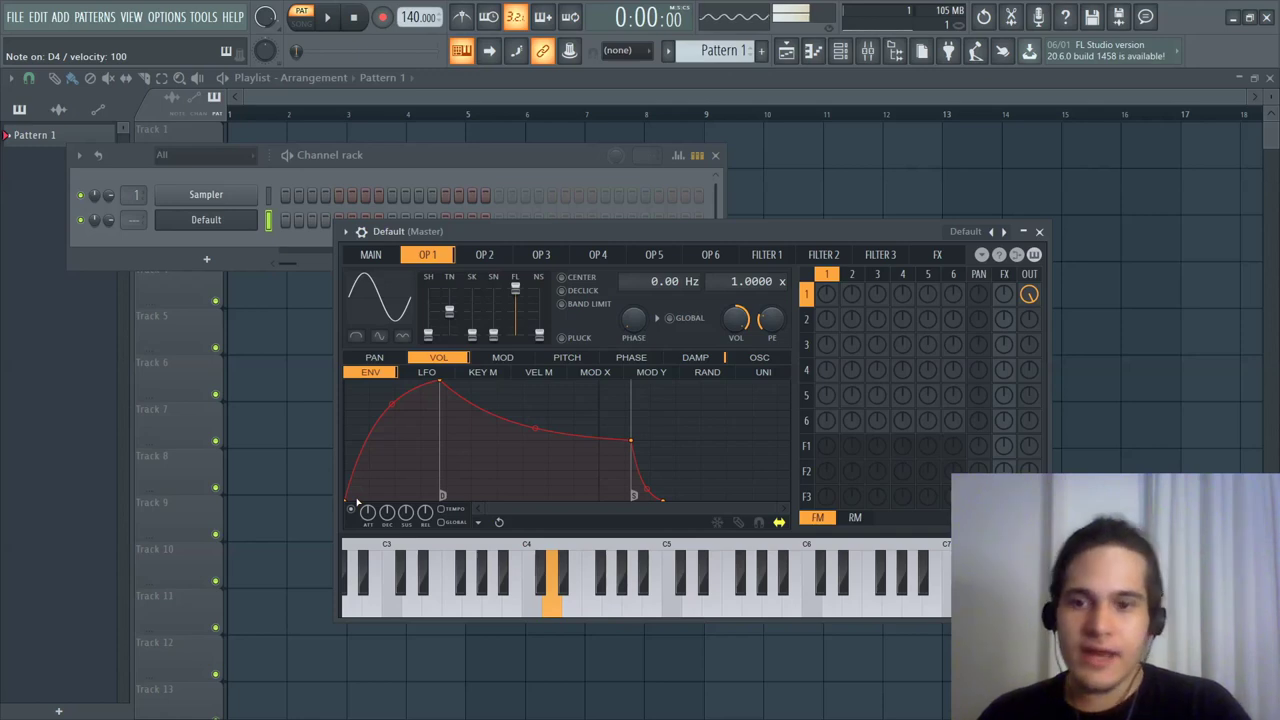
{"action": "key", "text": "x"}
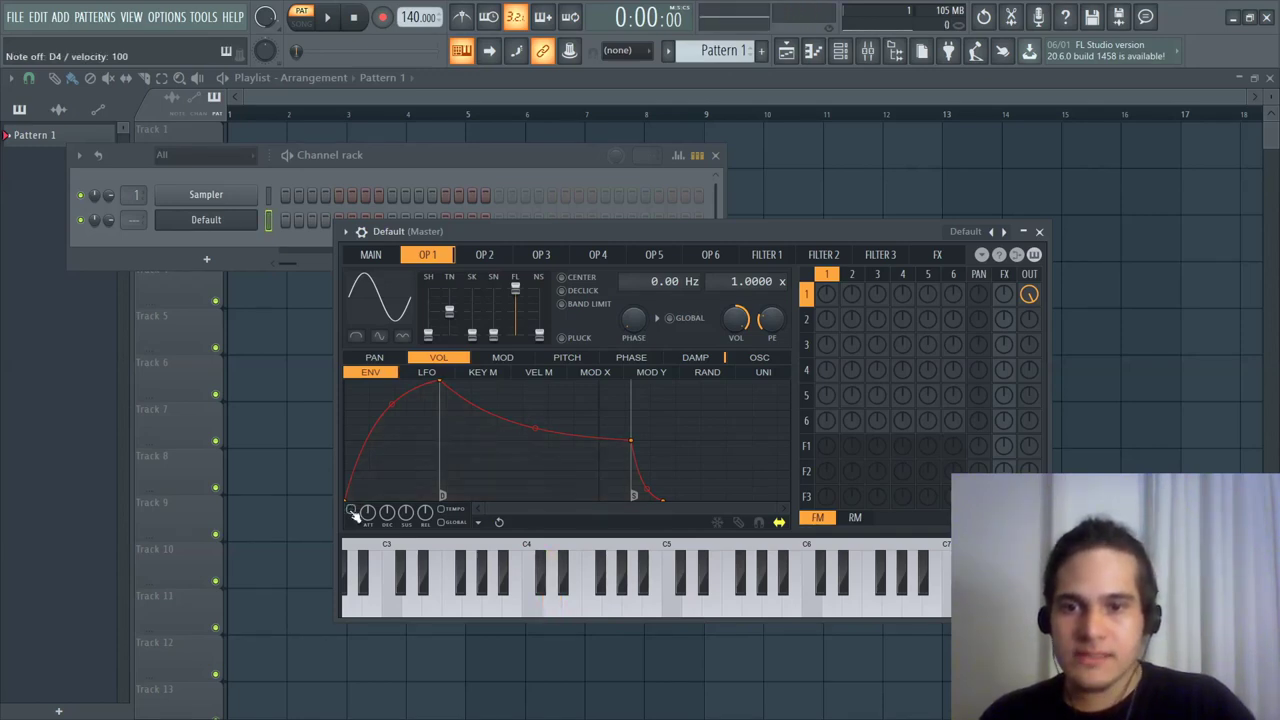
{"action": "key", "text": "x"}
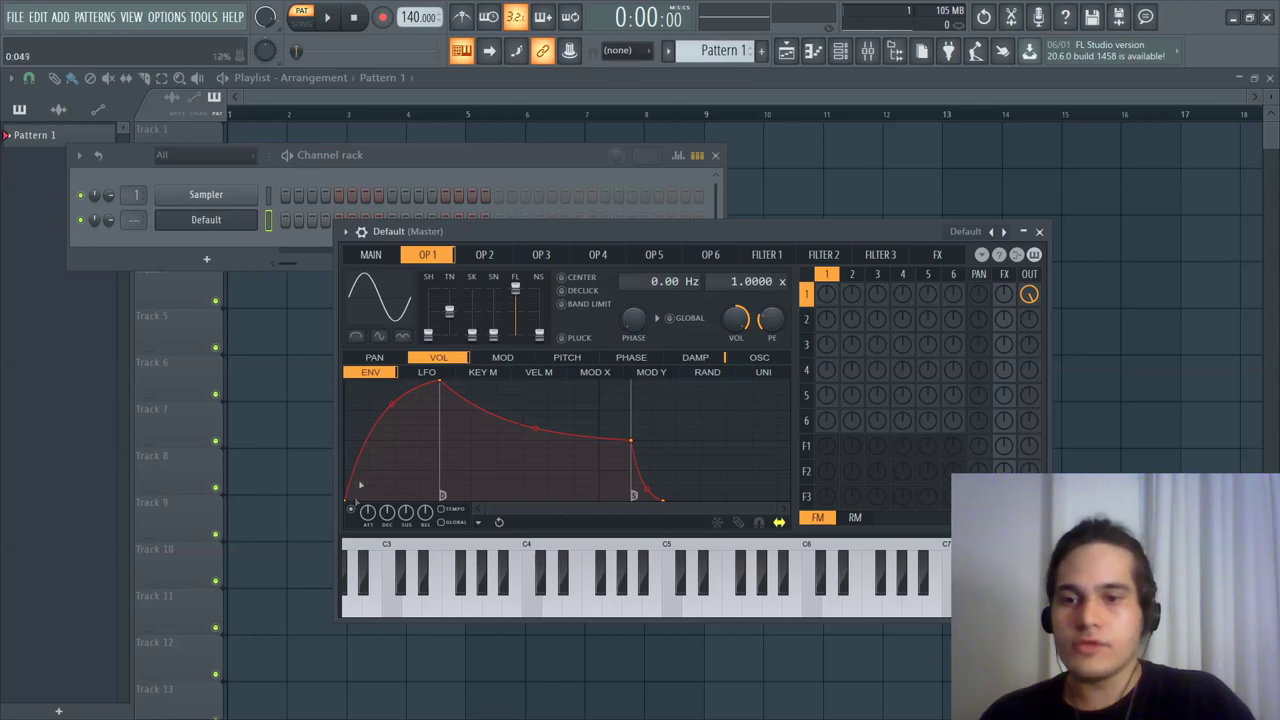
Step: Raise the volume envelope's start point to 100% and delete its attack peak and final release point
{"action": "left_click_drag", "start_coordinate": [347, 500], "coordinate": [320, 343]}
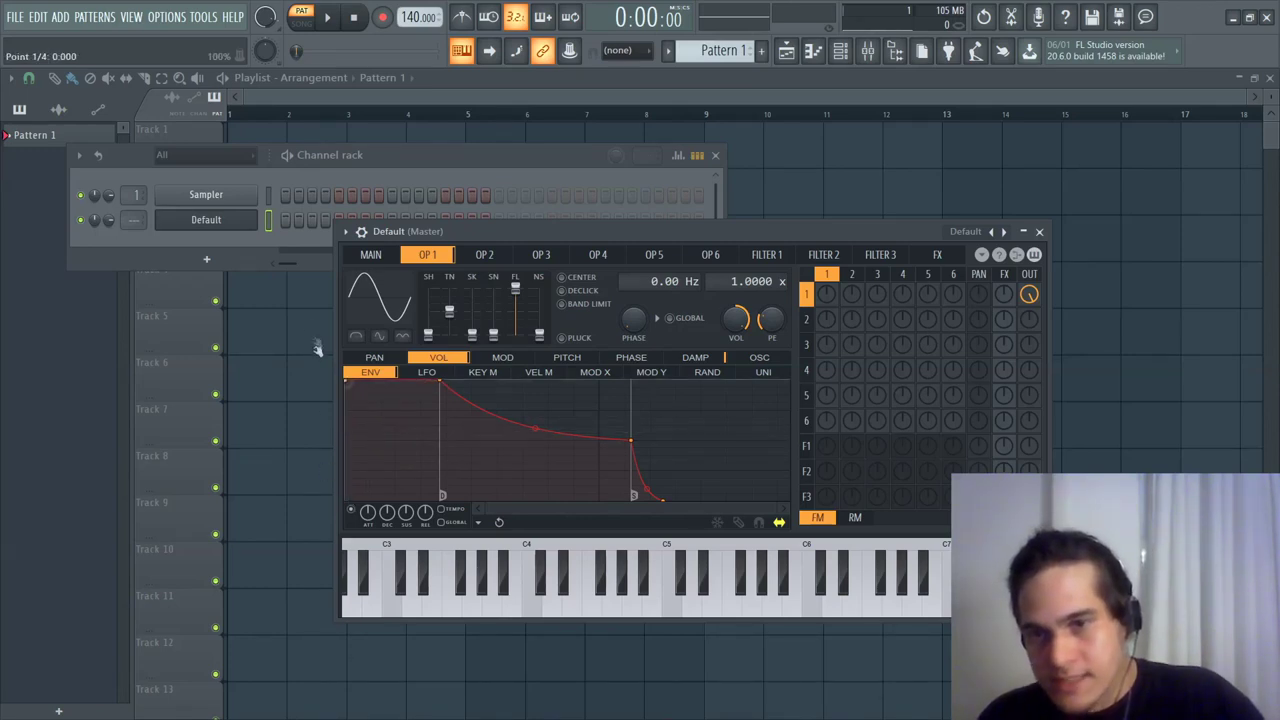
{"action": "right_click", "coordinate": [443, 385]}
{"action": "left_click", "coordinate": [468, 401]}
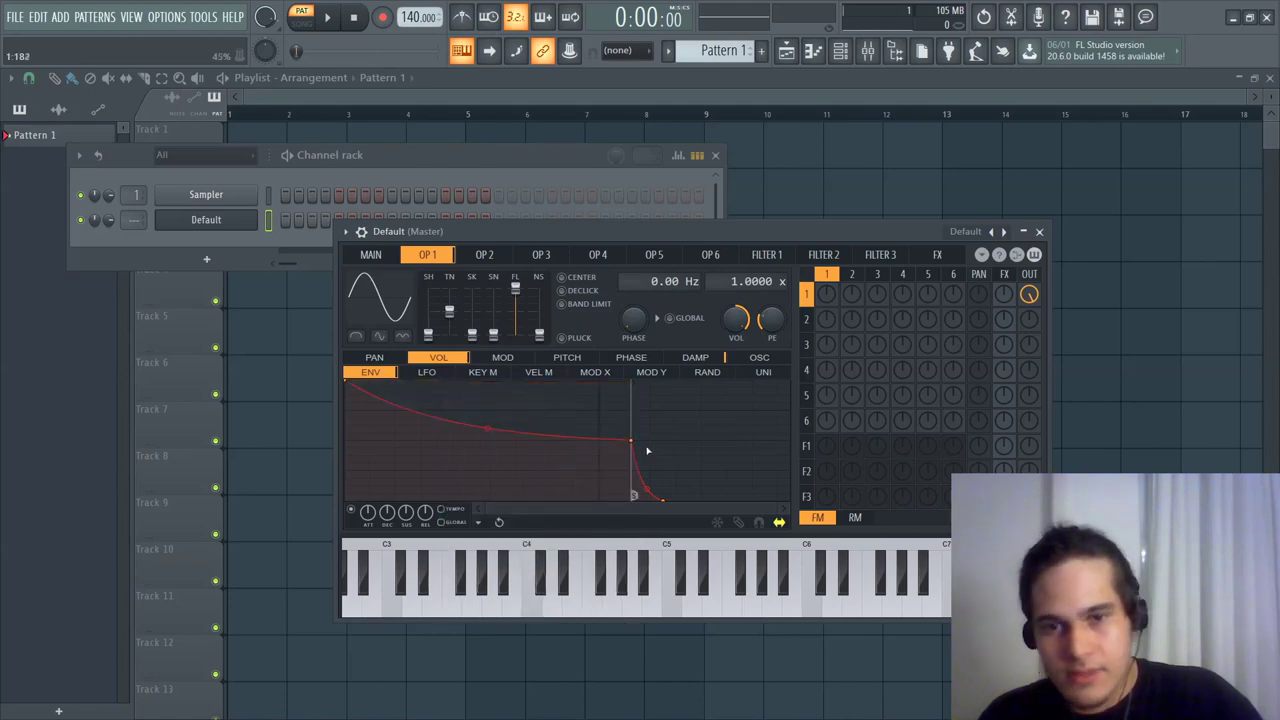
{"action": "right_click", "coordinate": [660, 490]}
{"action": "left_click", "coordinate": [690, 497]}
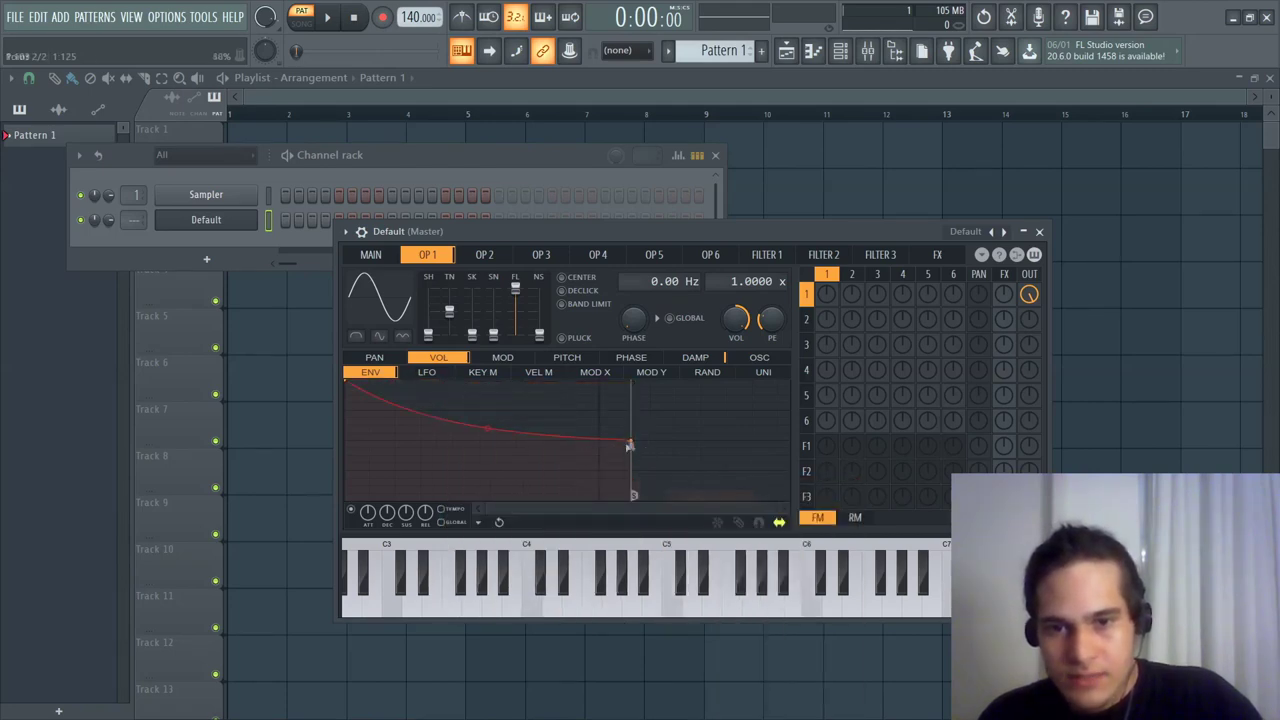
Step: Lower the volume envelope's remaining end point to 0% at 0.996 and audition the decay
{"action": "left_click_drag", "start_coordinate": [631, 452], "coordinate": [601, 522]}
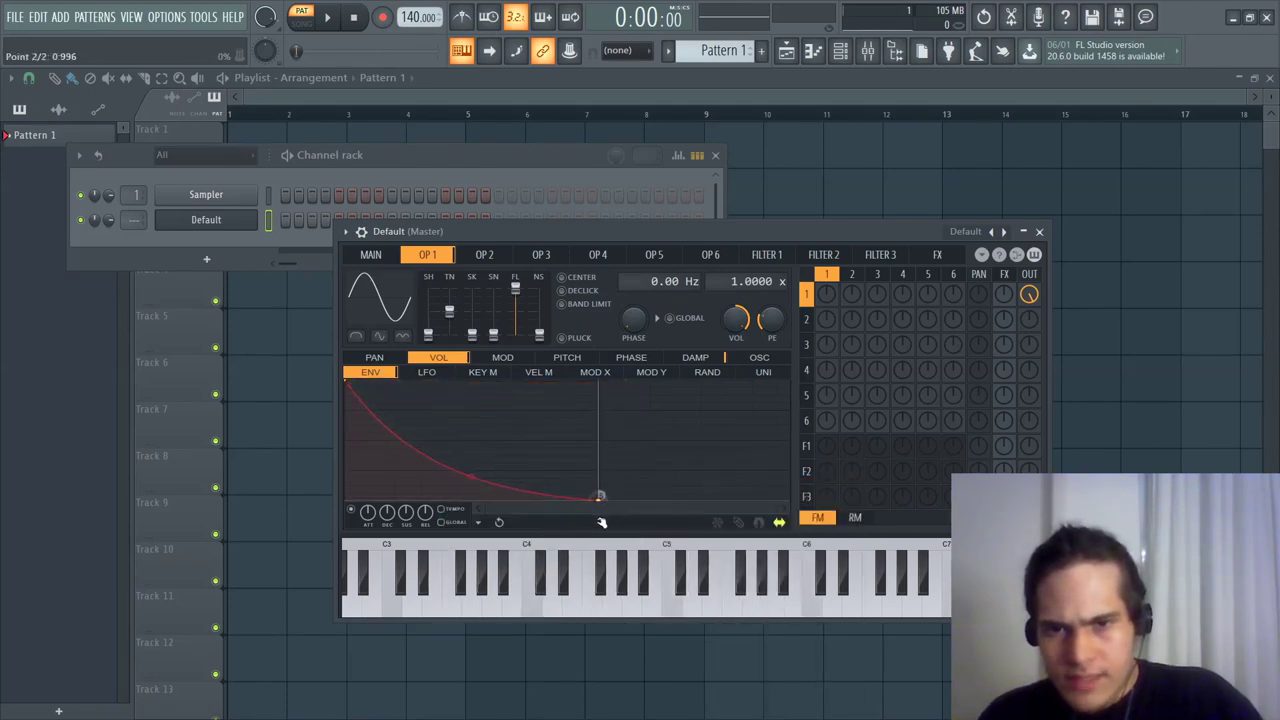
{"action": "key", "text": "x"}
{"action": "key", "text": "x"}
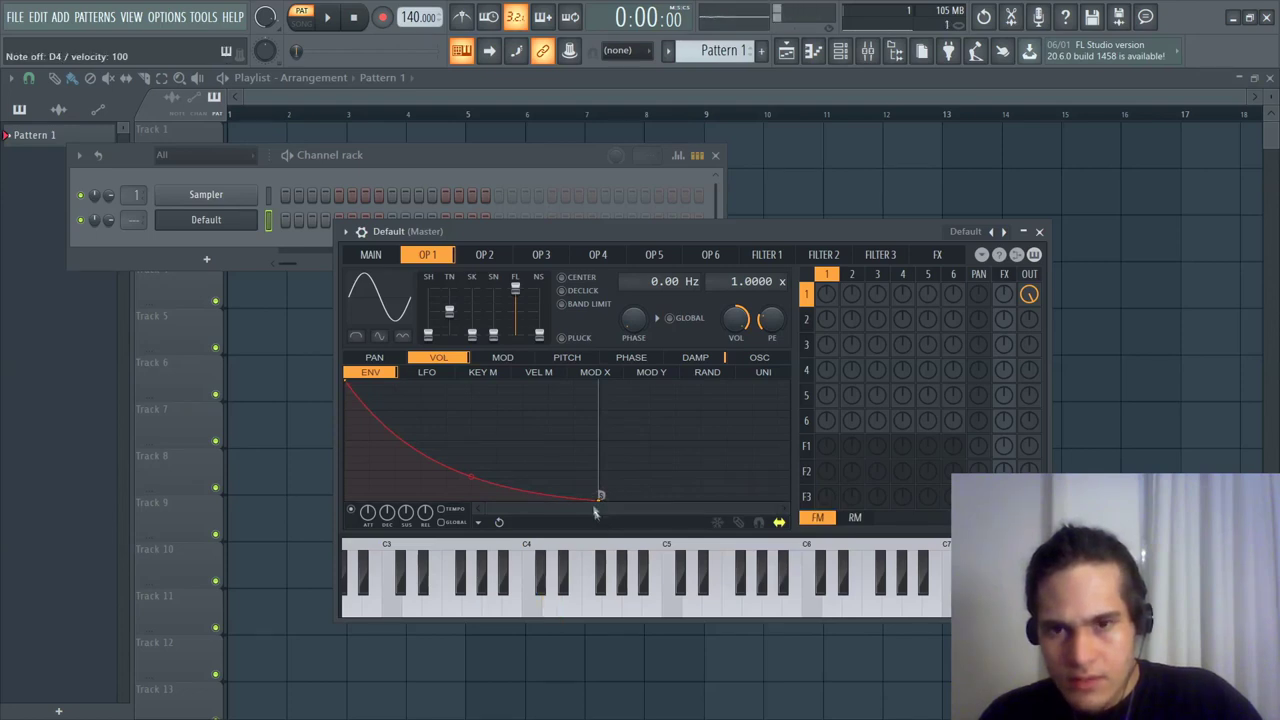
{"action": "key", "text": "x"}
{"action": "key", "text": "x"}
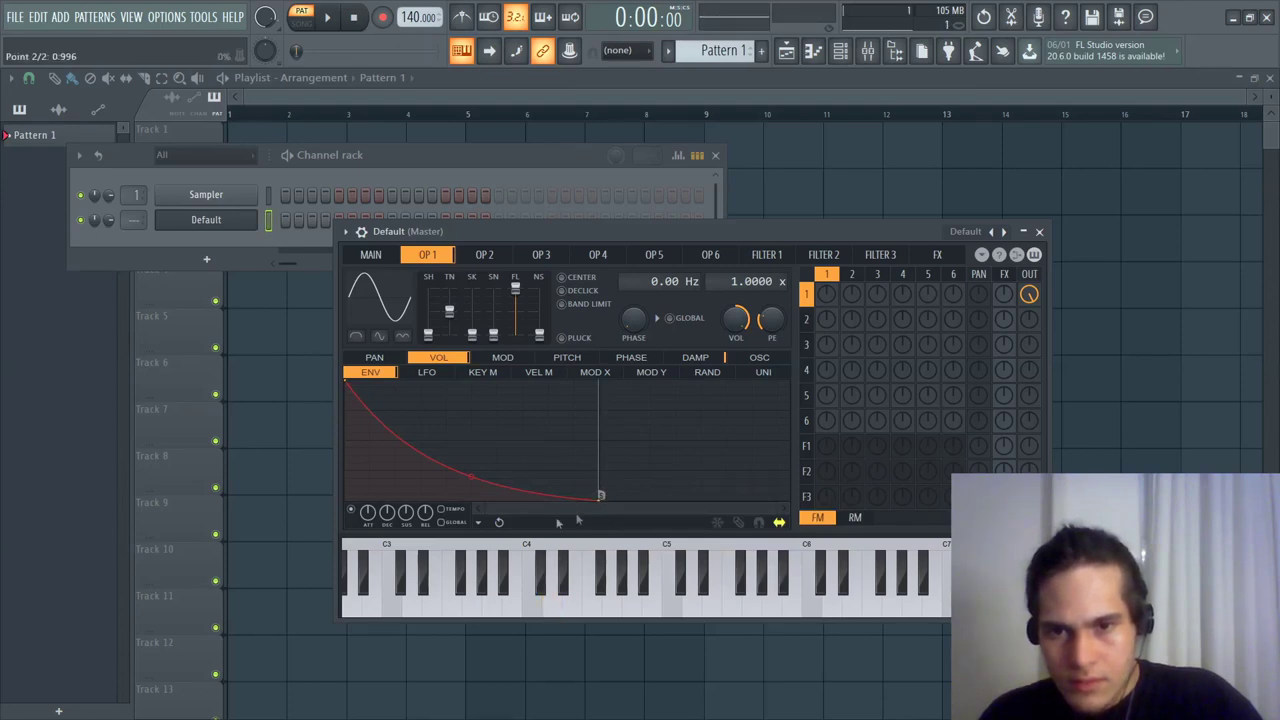
Step: Lengthen the volume envelope's decay by moving its end point further out in time, and audition the note
{"action": "left_click_drag", "start_coordinate": [599, 495], "coordinate": [680, 578]}
{"action": "key", "text": "x"}
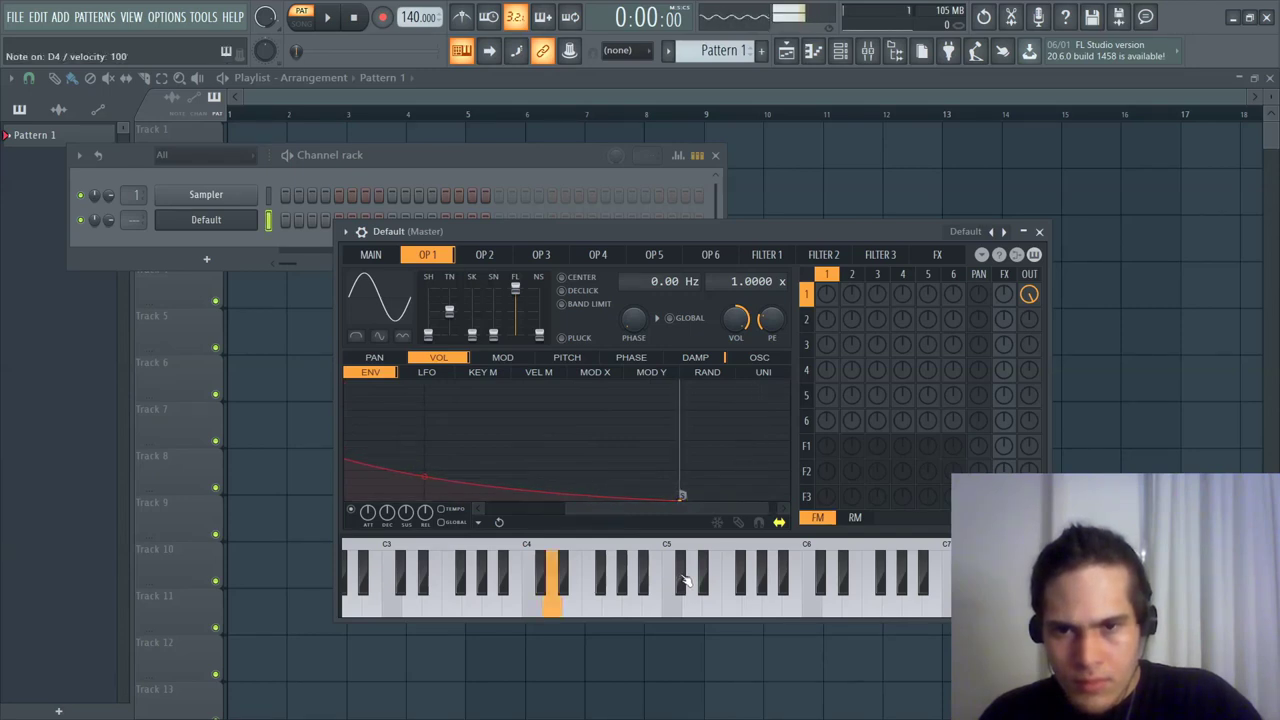
{"action": "left_click_drag", "start_coordinate": [679, 509], "coordinate": [515, 588]}
{"action": "key", "text": "x"}
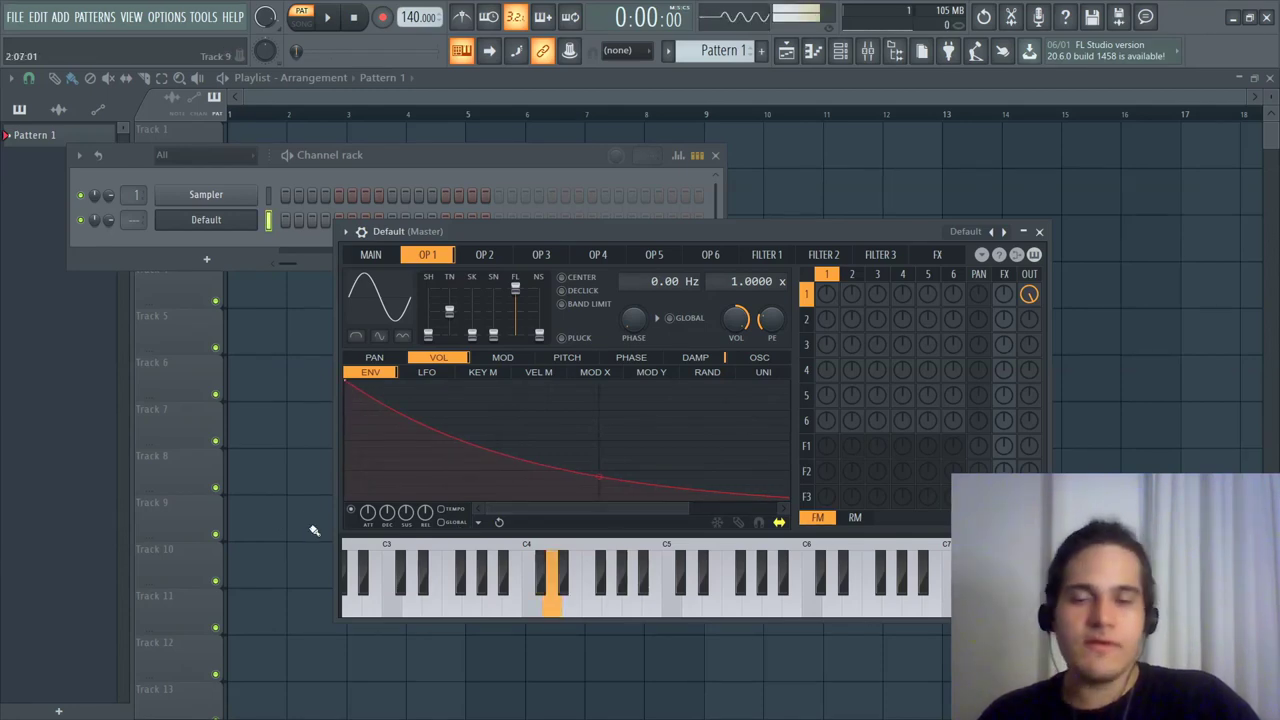
Step: Straighten the decay curve of operator 1's volume envelope into a linear slope and audition the note
{"action": "left_click_drag", "start_coordinate": [598, 477], "coordinate": [597, 437]}
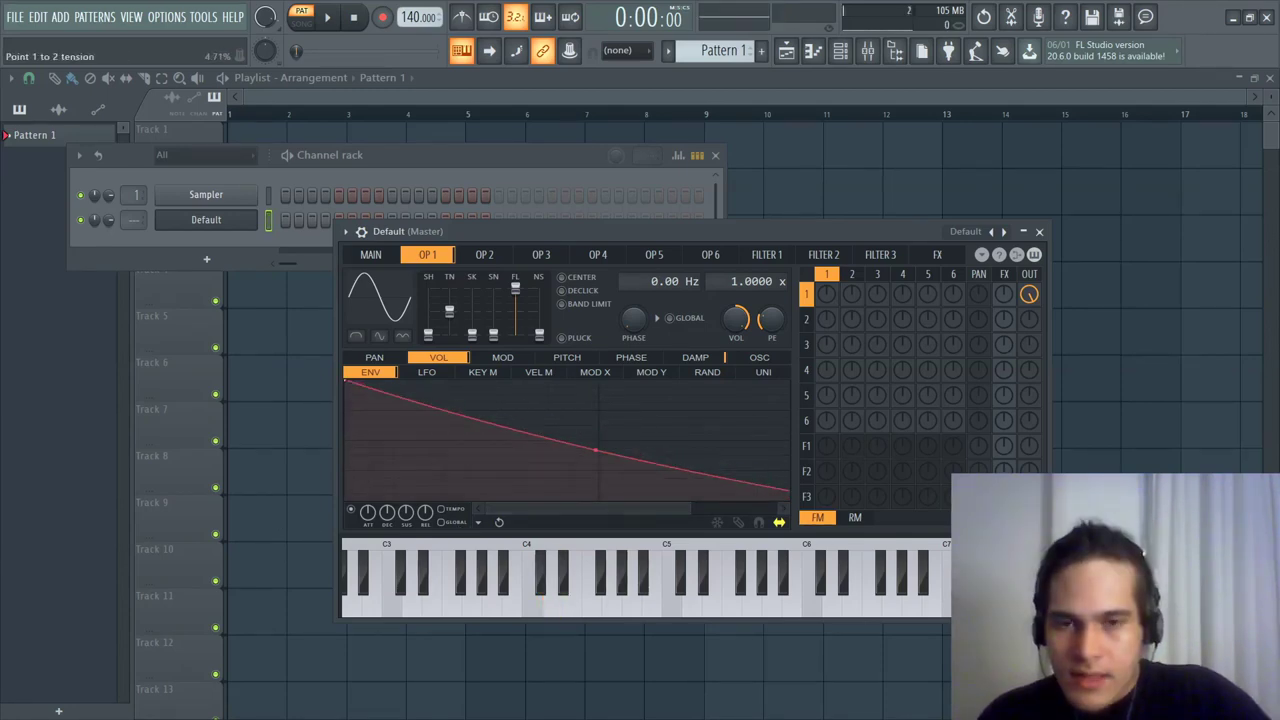
{"action": "key", "text": "x"}
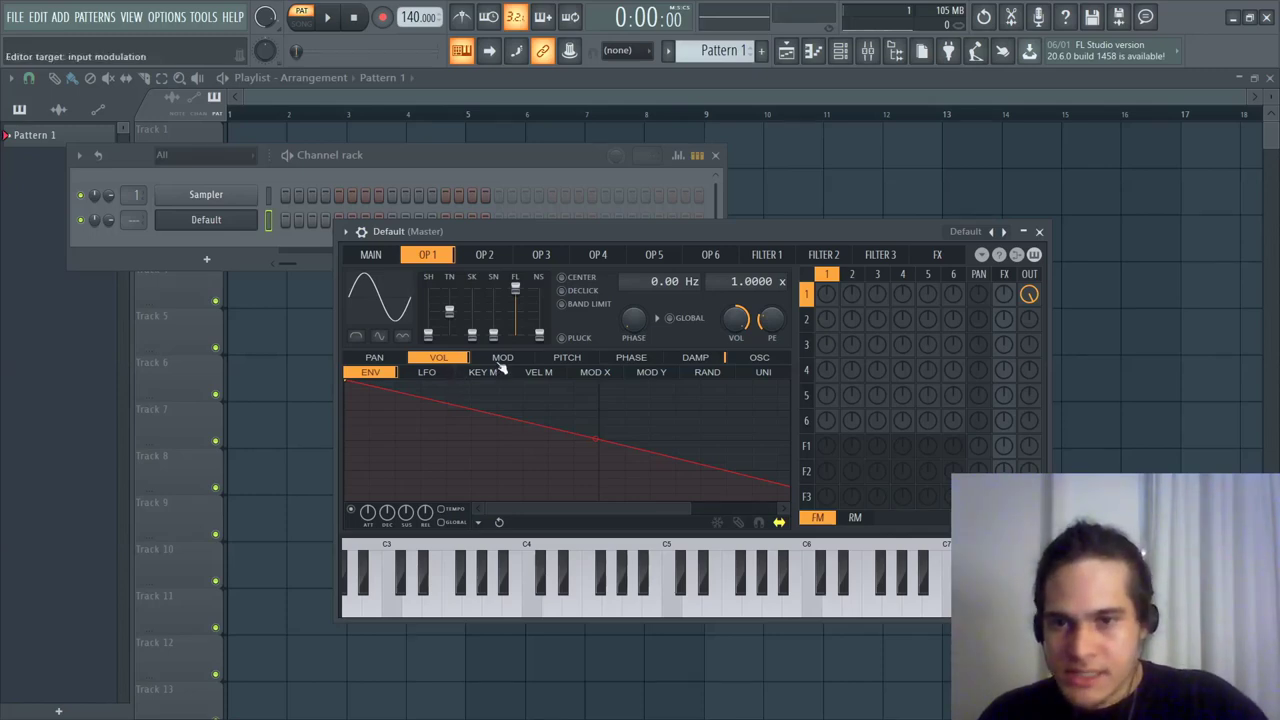
Step: Enable operator 1's pitch envelope and audition the note
{"action": "left_click", "coordinate": [567, 358]}
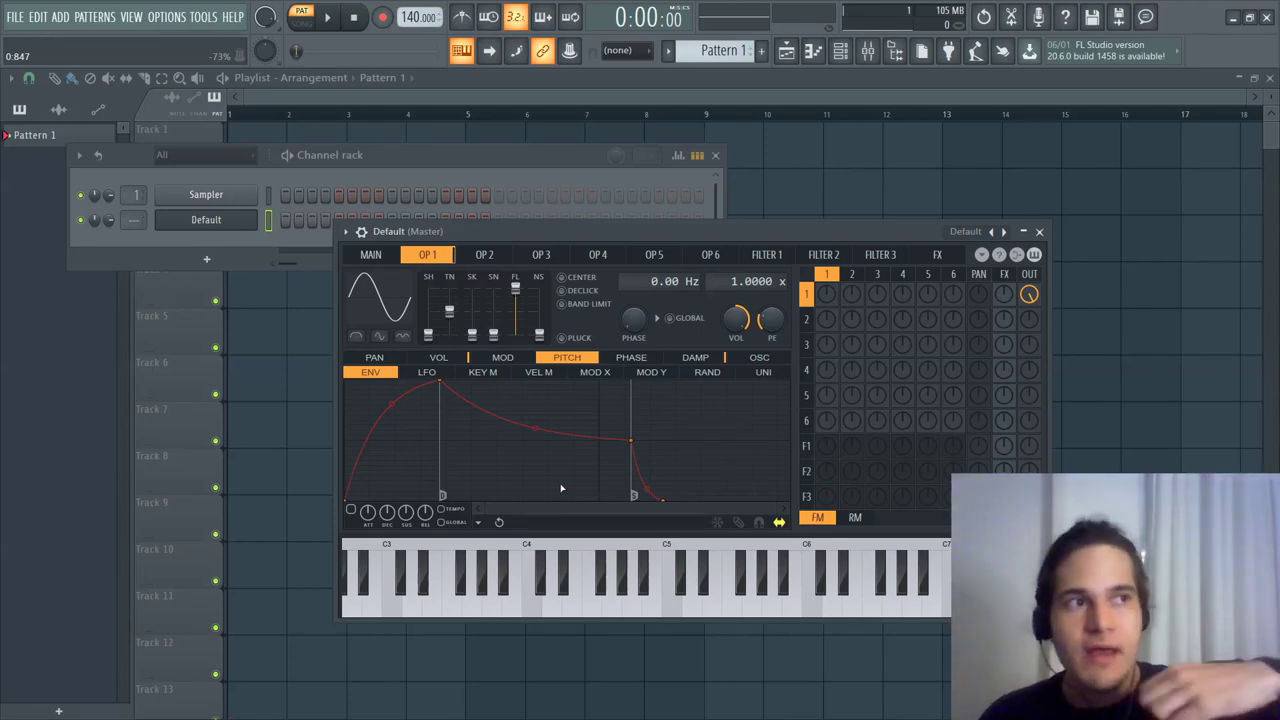
{"action": "left_click", "coordinate": [356, 515]}
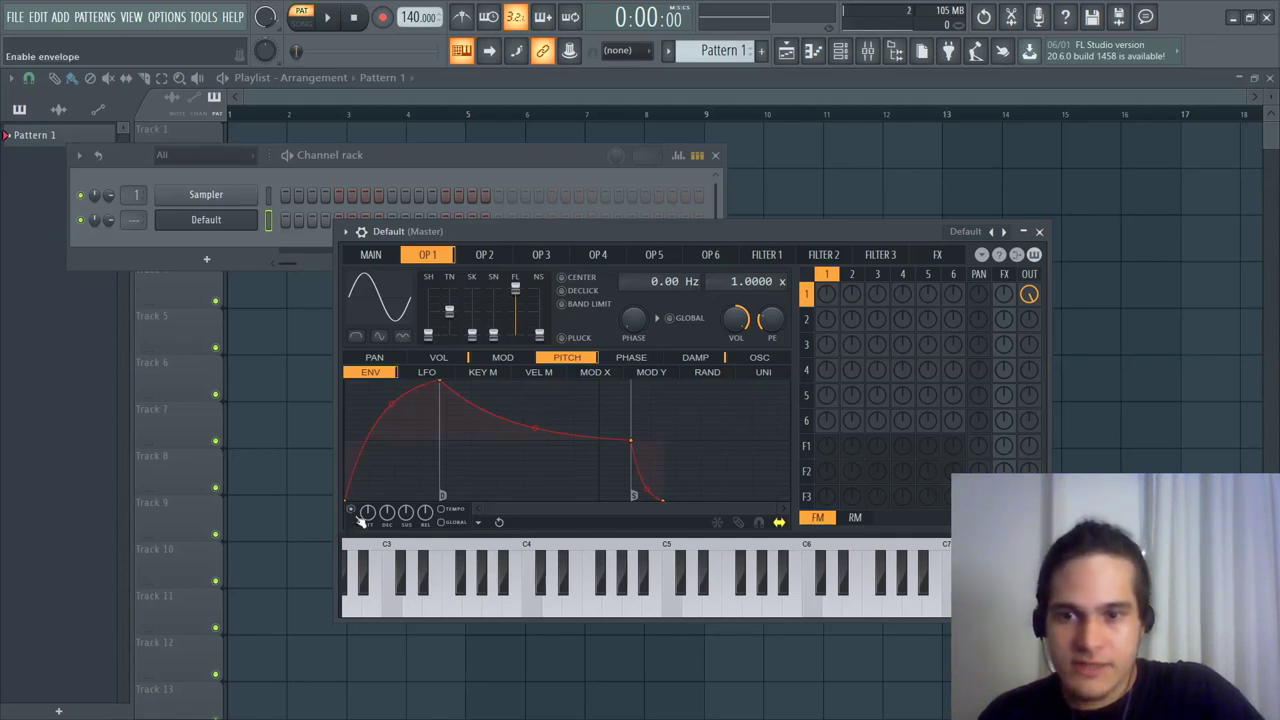
{"action": "key", "text": "x"}
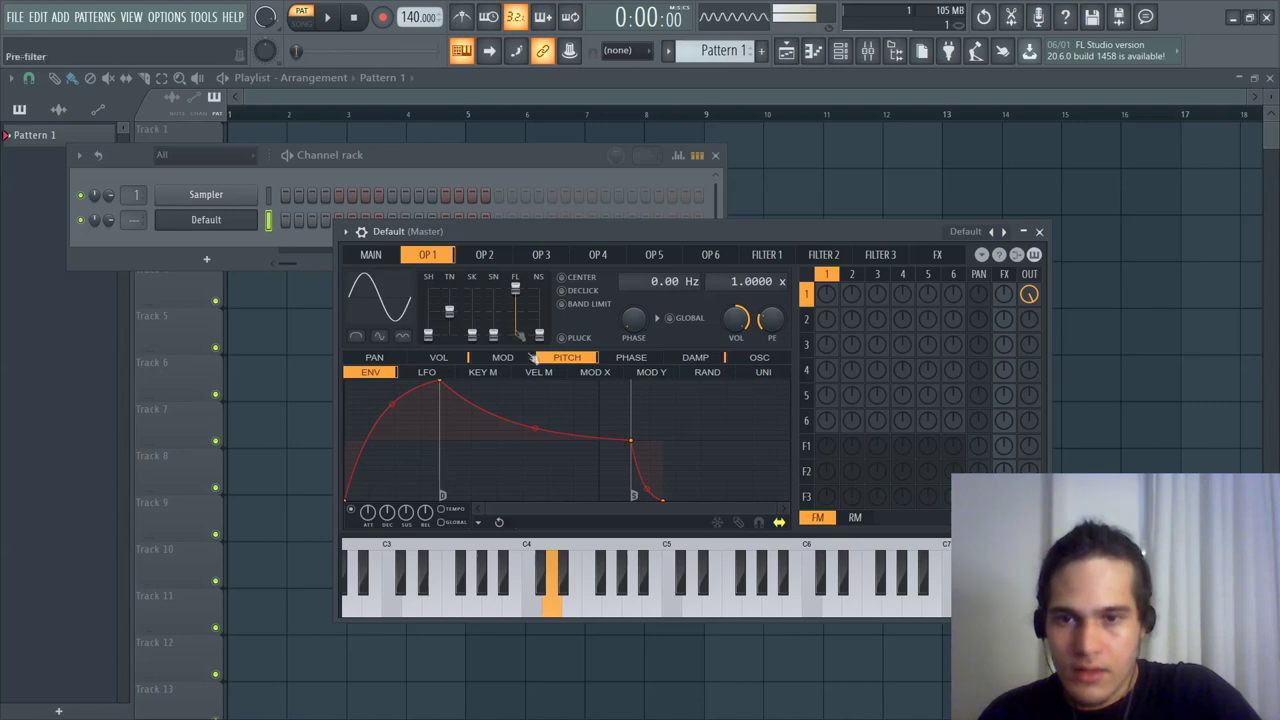
{"action": "key", "text": "x"}
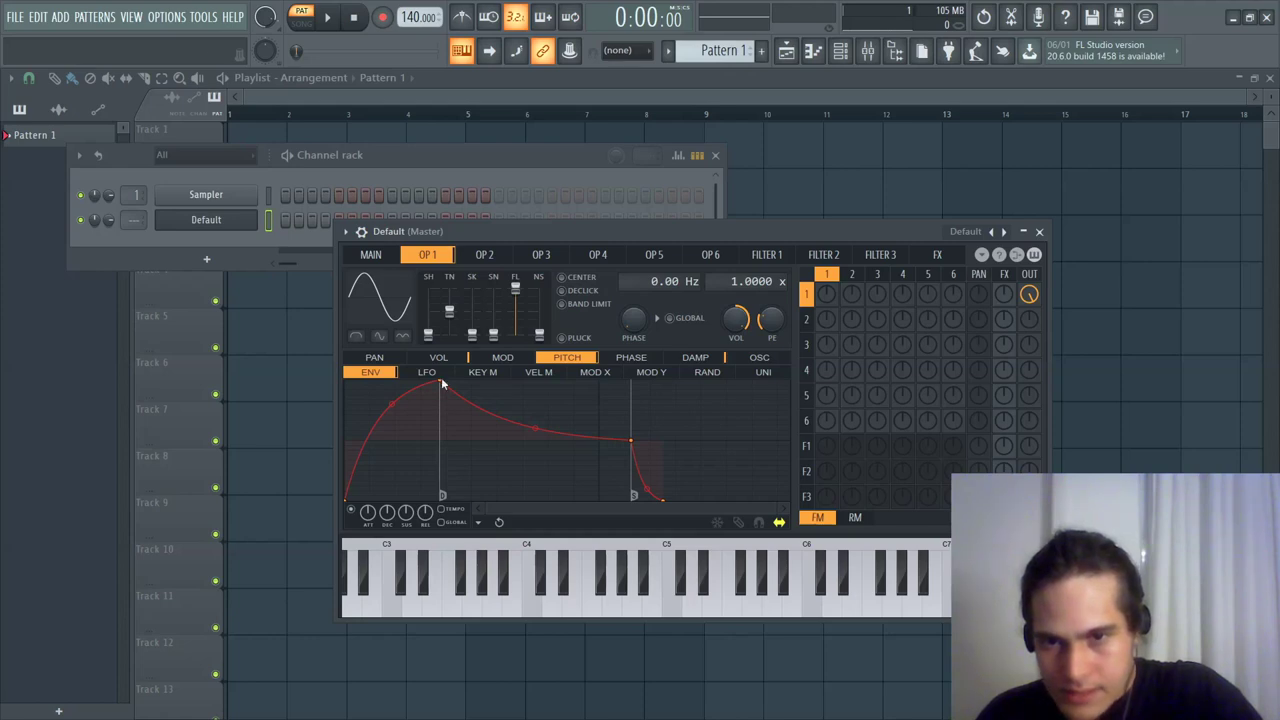
Step: Move the pitch envelope's peak almost to the start, lower it to the bottom of the graph, and audition the note
{"action": "left_click_drag", "start_coordinate": [443, 384], "coordinate": [373, 358]}
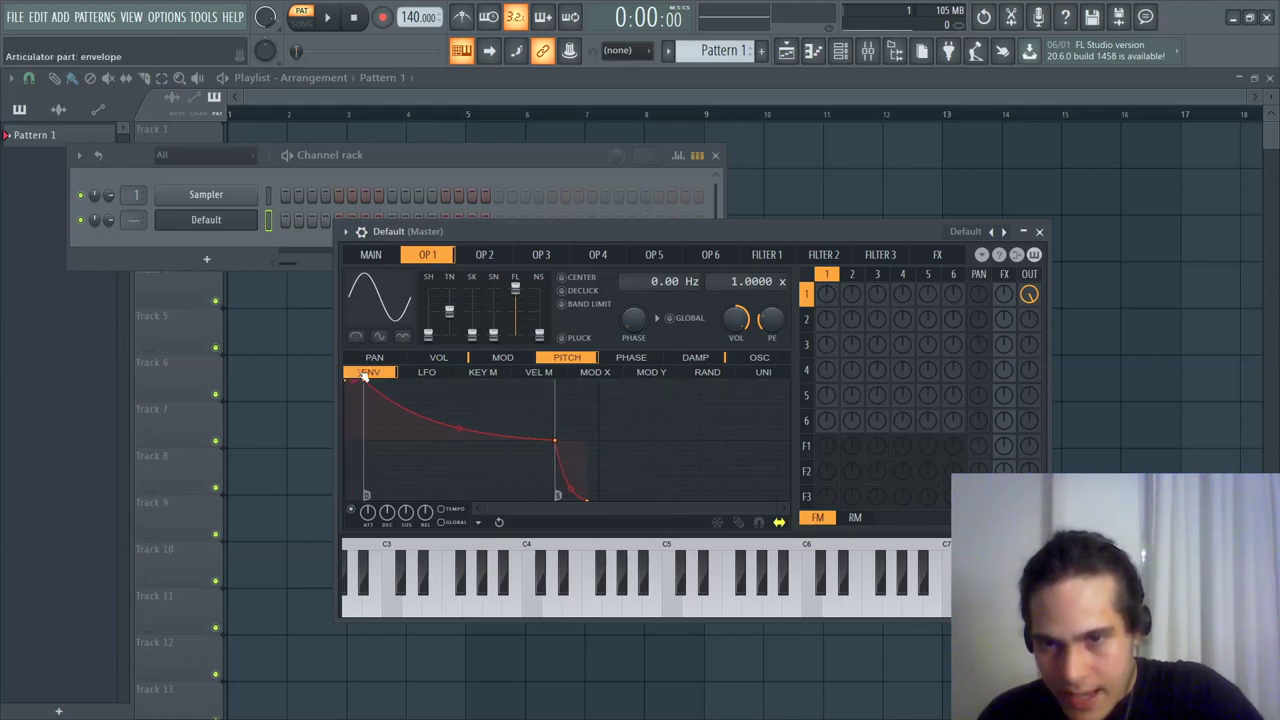
{"action": "left_click_drag", "start_coordinate": [365, 385], "coordinate": [356, 490]}
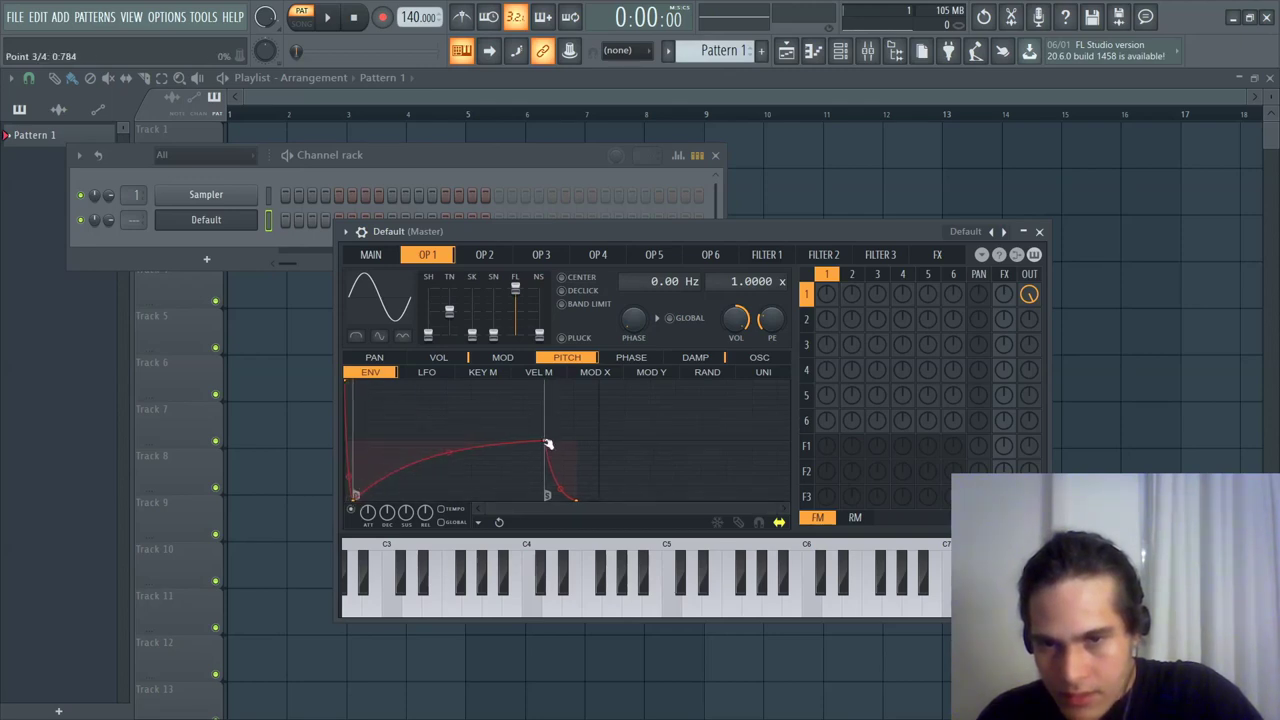
{"action": "key", "text": "x"}
{"action": "key", "text": "x"}
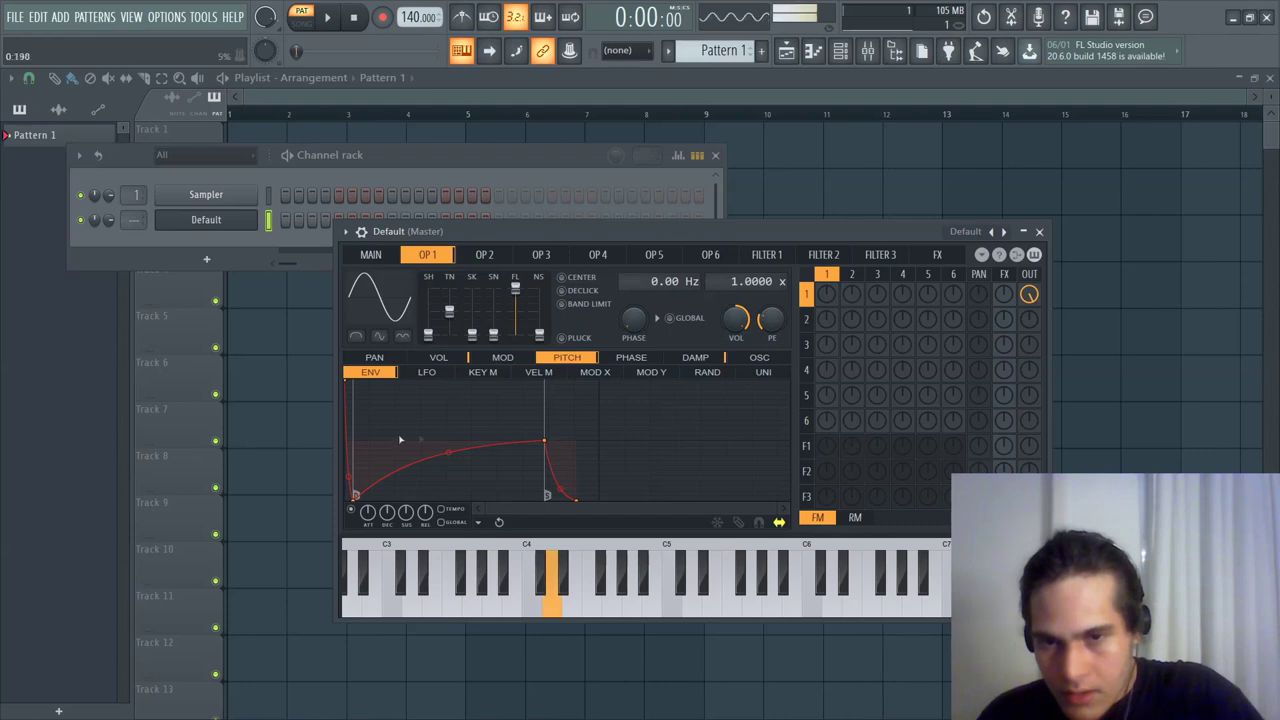
{"action": "key", "text": "x"}
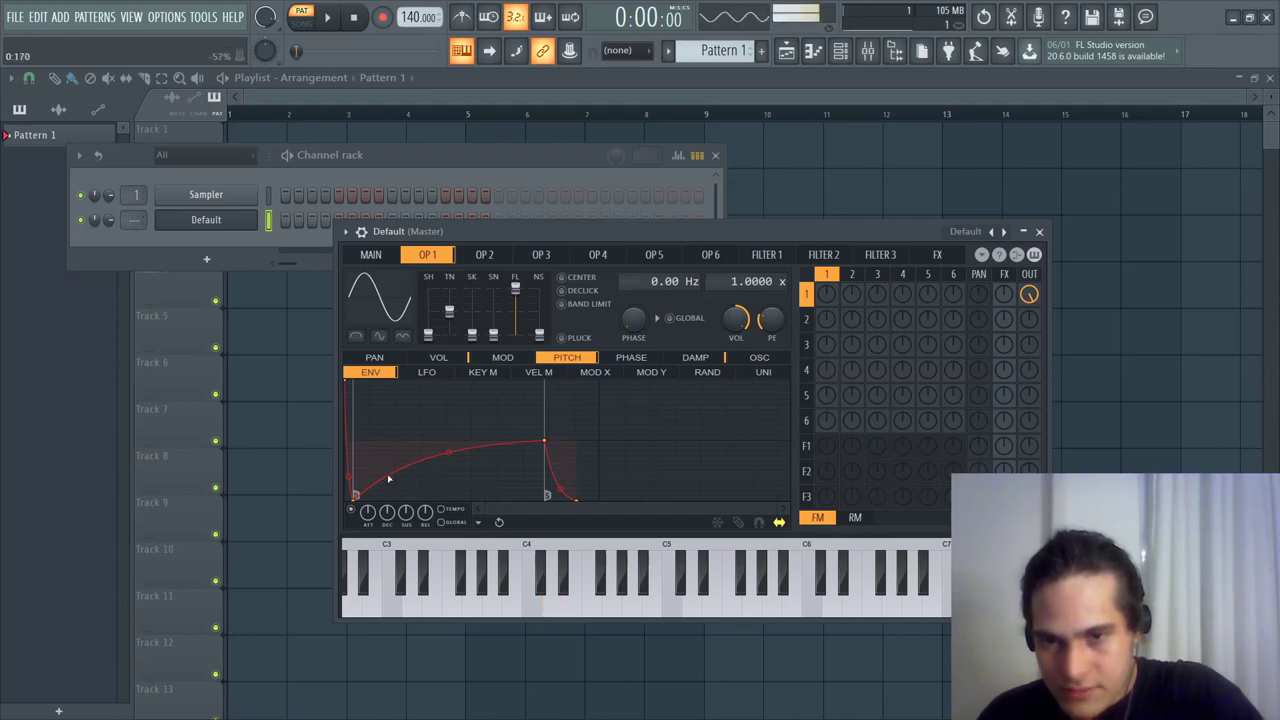
Step: Add a pitch envelope point at the centre level just after the dip so the curve holds flat, and audition the note
{"action": "right_click", "coordinate": [357, 443]}
{"action": "left_click", "coordinate": [489, 598]}
{"action": "key", "text": "x"}
{"action": "key", "text": "x"}
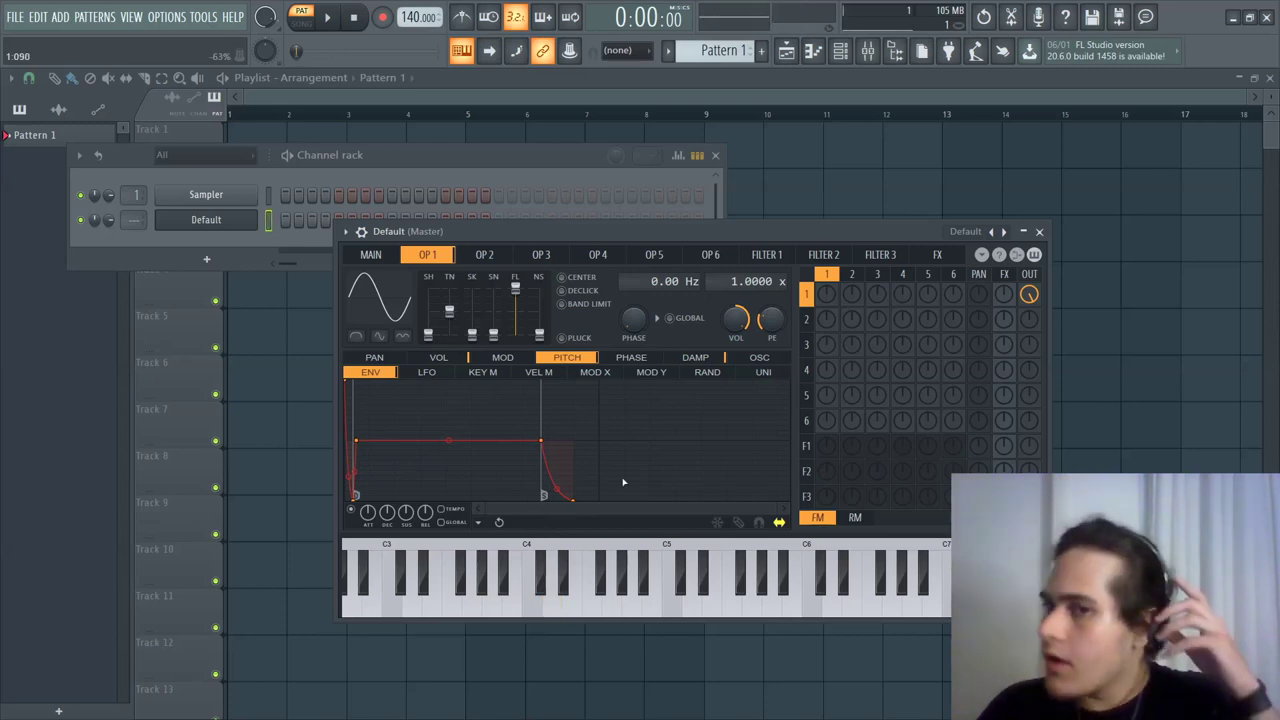
{"action": "key", "text": "x"}
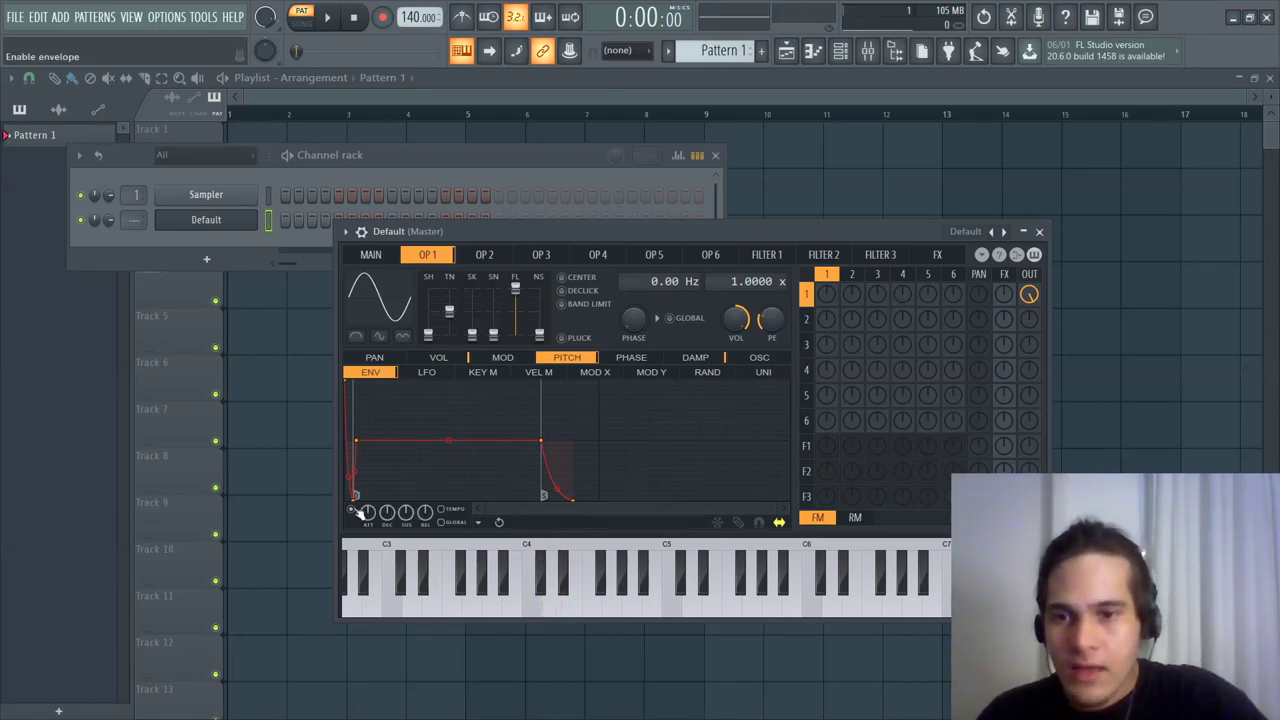
Step: Compare the note with operator 1's pitch envelope switched on and off
{"action": "key", "text": "x"}
{"action": "key", "text": "x"}
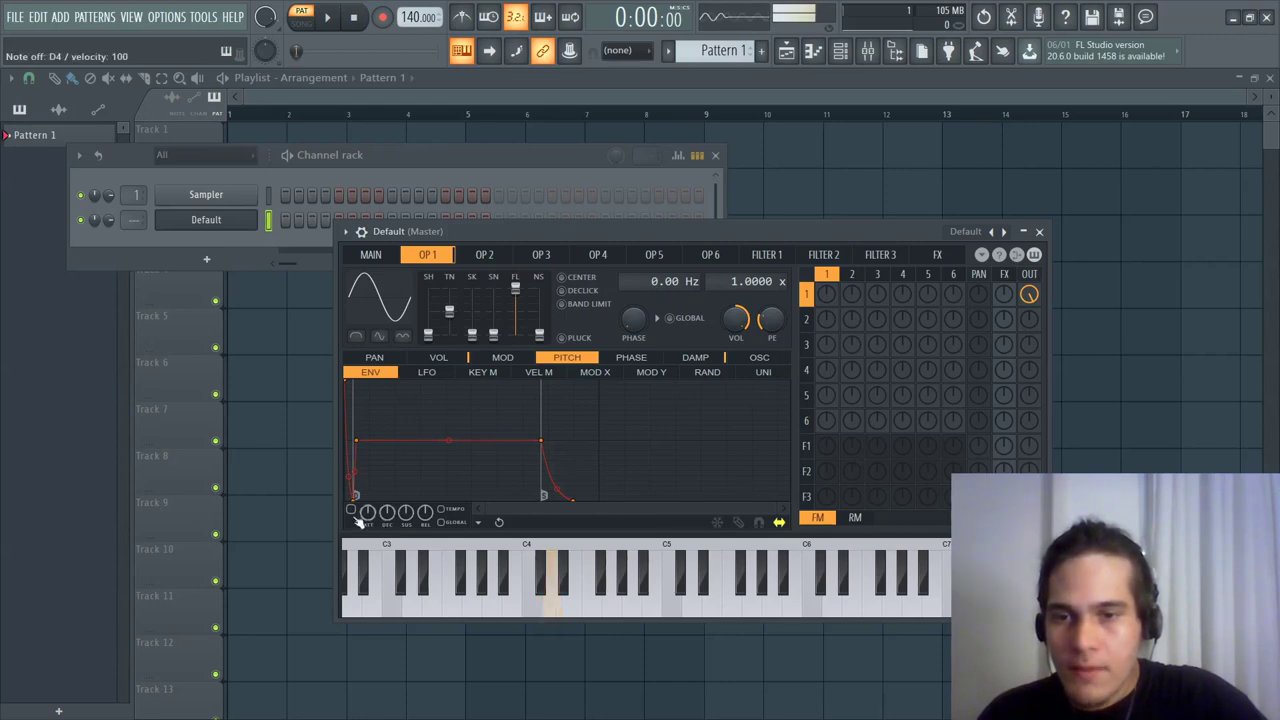
{"action": "key", "text": "x"}
{"action": "key", "text": "x"}
{"action": "key", "text": "x"}
{"action": "key", "text": "x"}
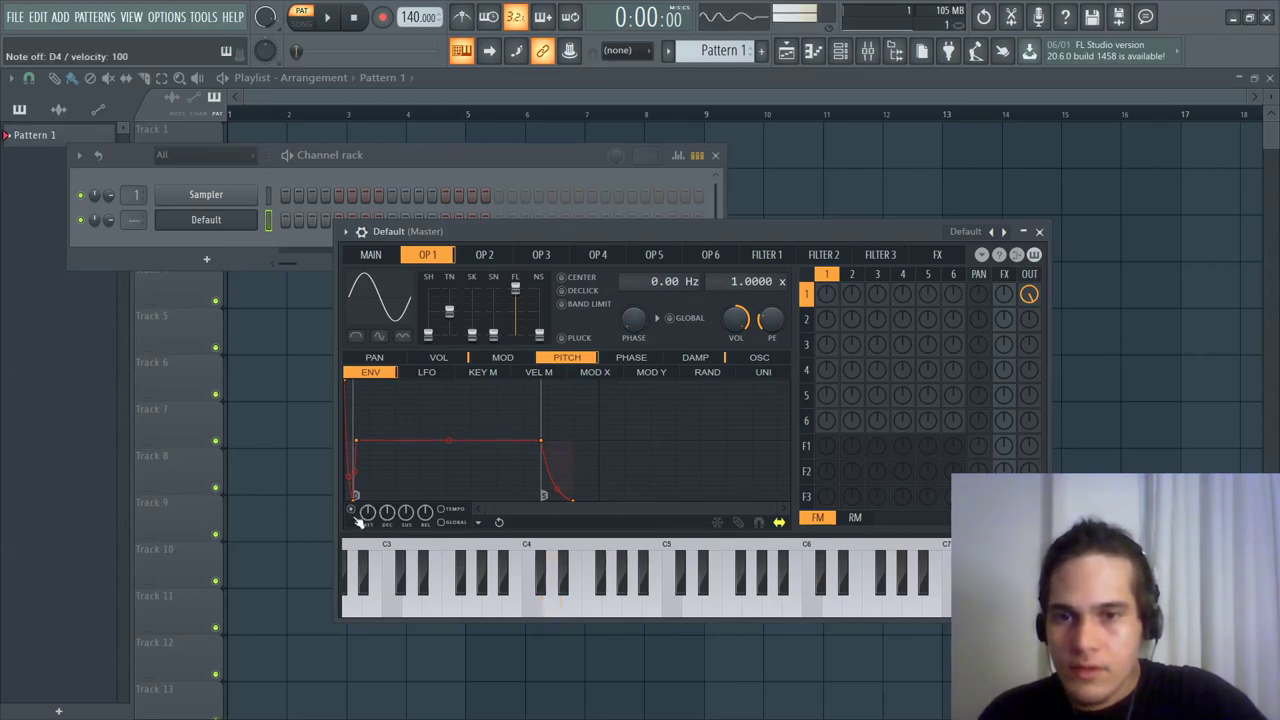
{"action": "key", "text": "x"}
{"action": "key", "text": "x"}
{"action": "key", "text": "x"}
Step: Turn on Declick for operator 1, look through its oscillator and modulation targets, and return to the volume target
{"action": "left_click_drag", "start_coordinate": [354, 495], "coordinate": [585, 440]}
{"action": "left_click", "coordinate": [730, 372]}
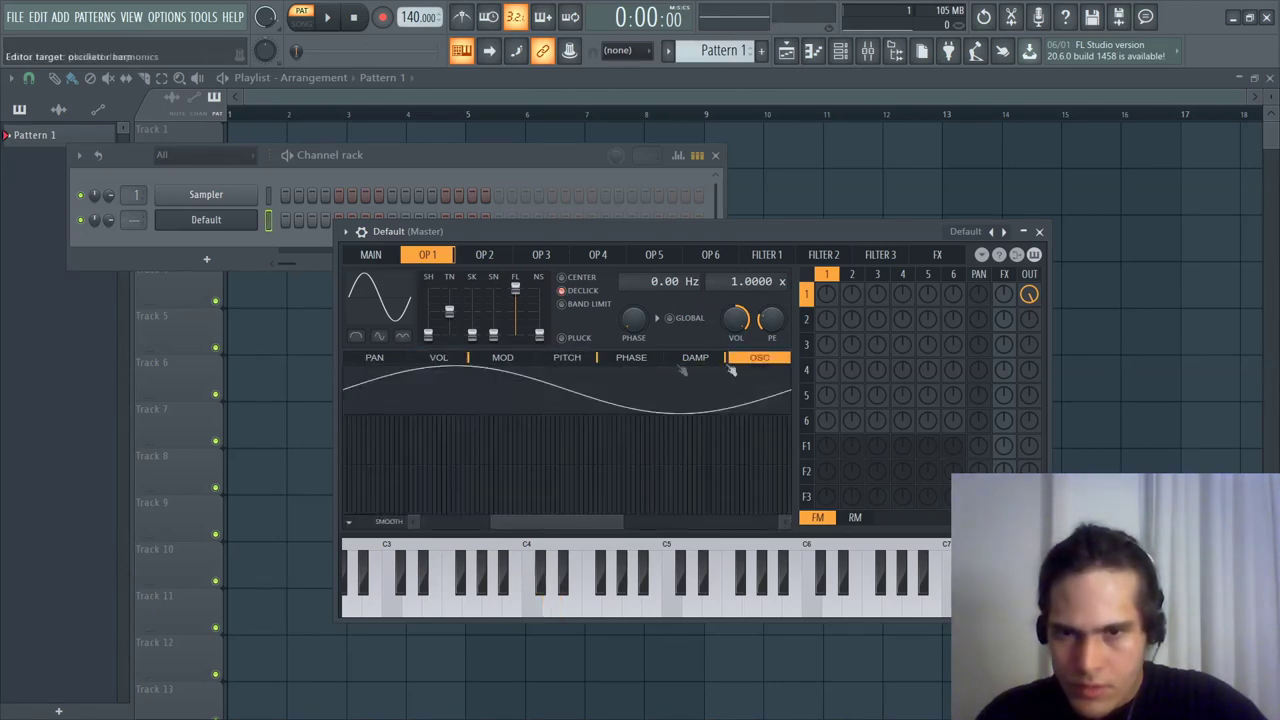
{"action": "left_click", "coordinate": [608, 362]}
{"action": "left_click", "coordinate": [502, 360]}
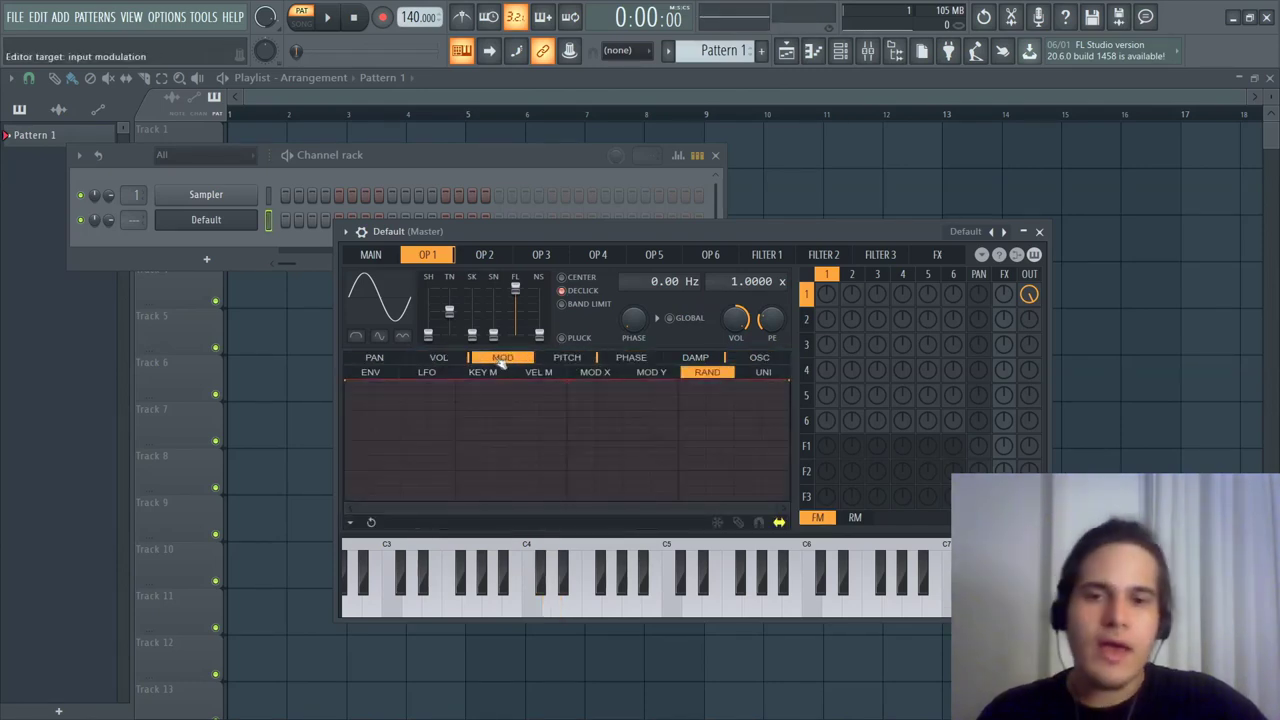
{"action": "left_click", "coordinate": [468, 359]}
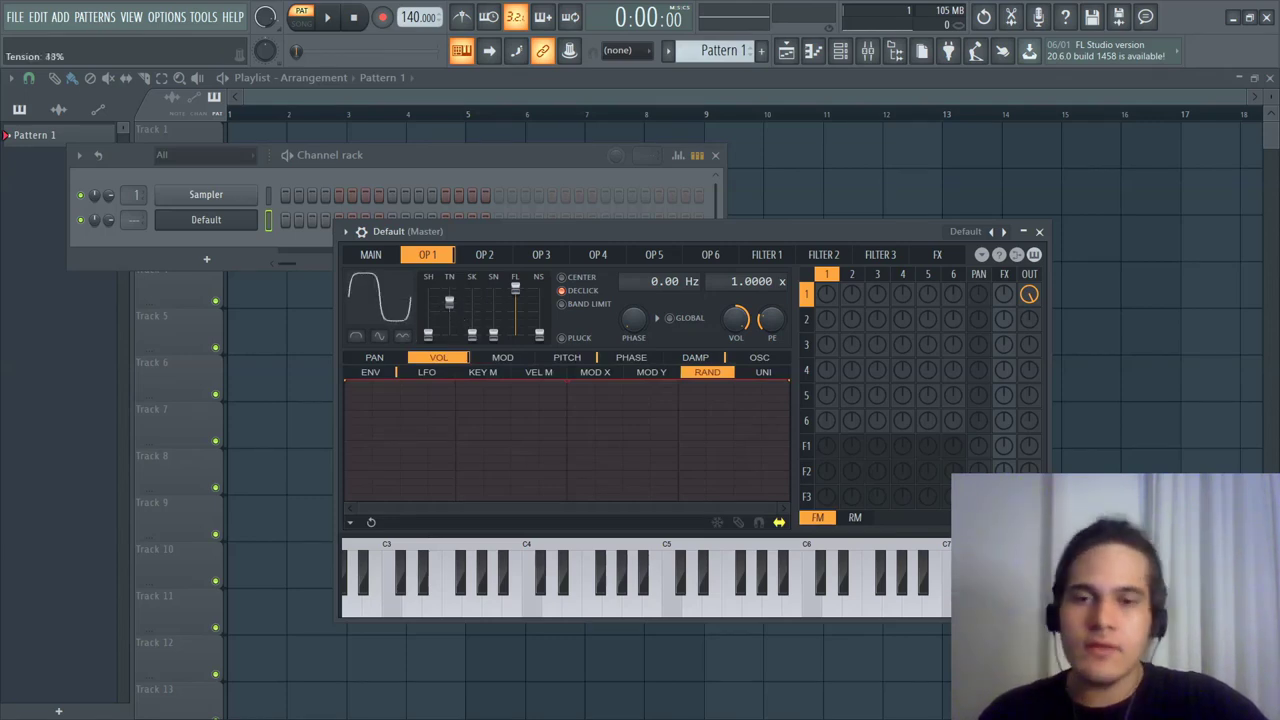
Step: Try higher TN and SN shaper values on operator 1's waveform, then set SN to minimum and TN slightly below centre
{"action": "left_click_drag", "start_coordinate": [449, 302], "coordinate": [449, 307]}
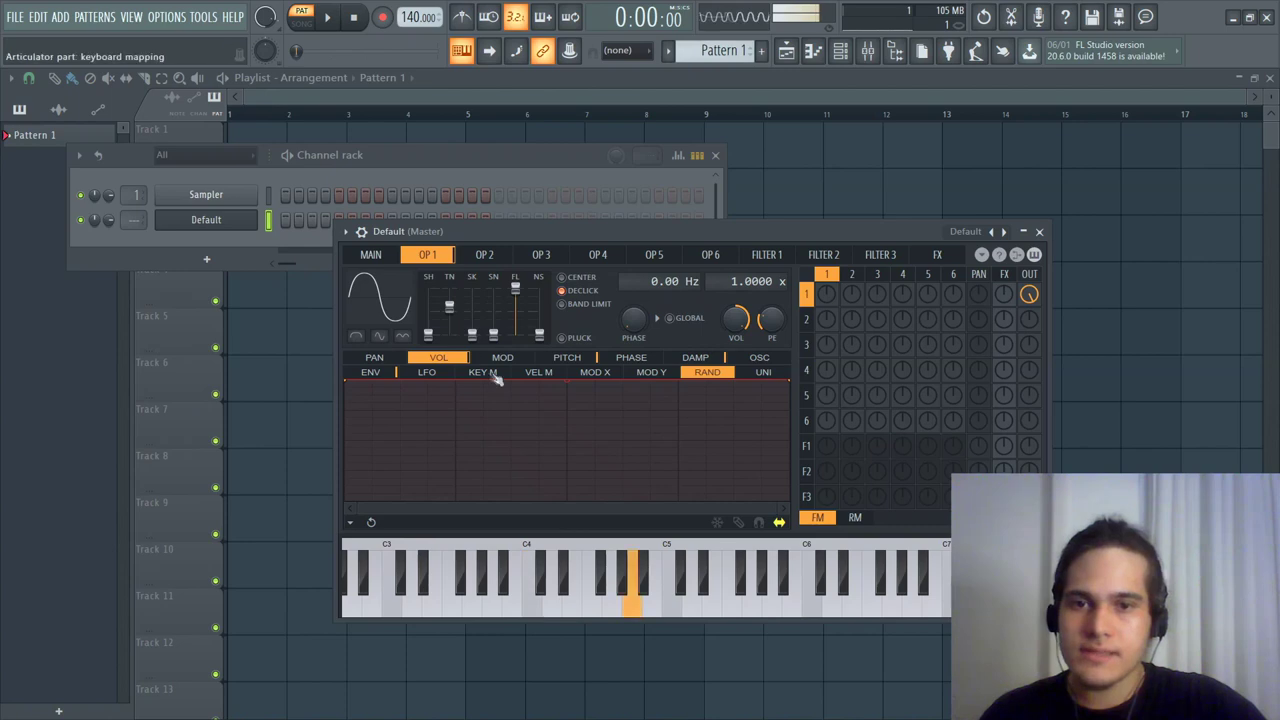
{"action": "left_click_drag", "start_coordinate": [493, 334], "coordinate": [493, 306]}
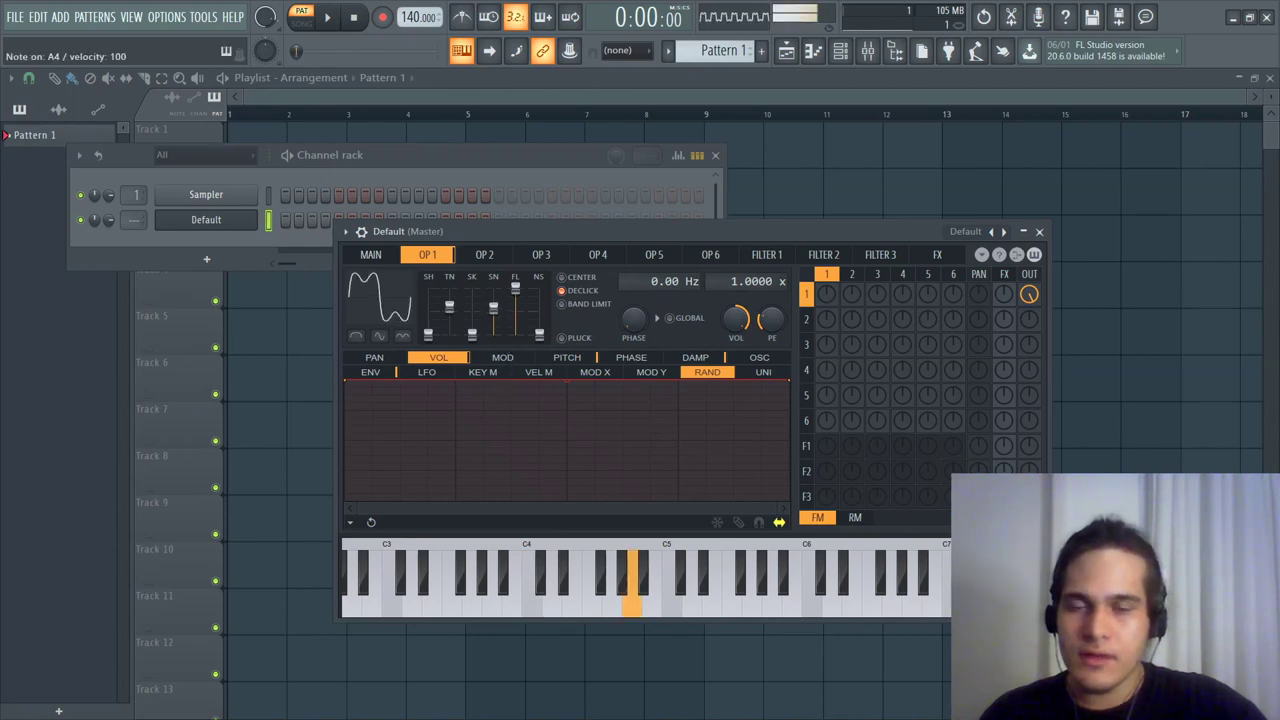
{"action": "left_click_drag", "start_coordinate": [493, 306], "coordinate": [449, 320]}
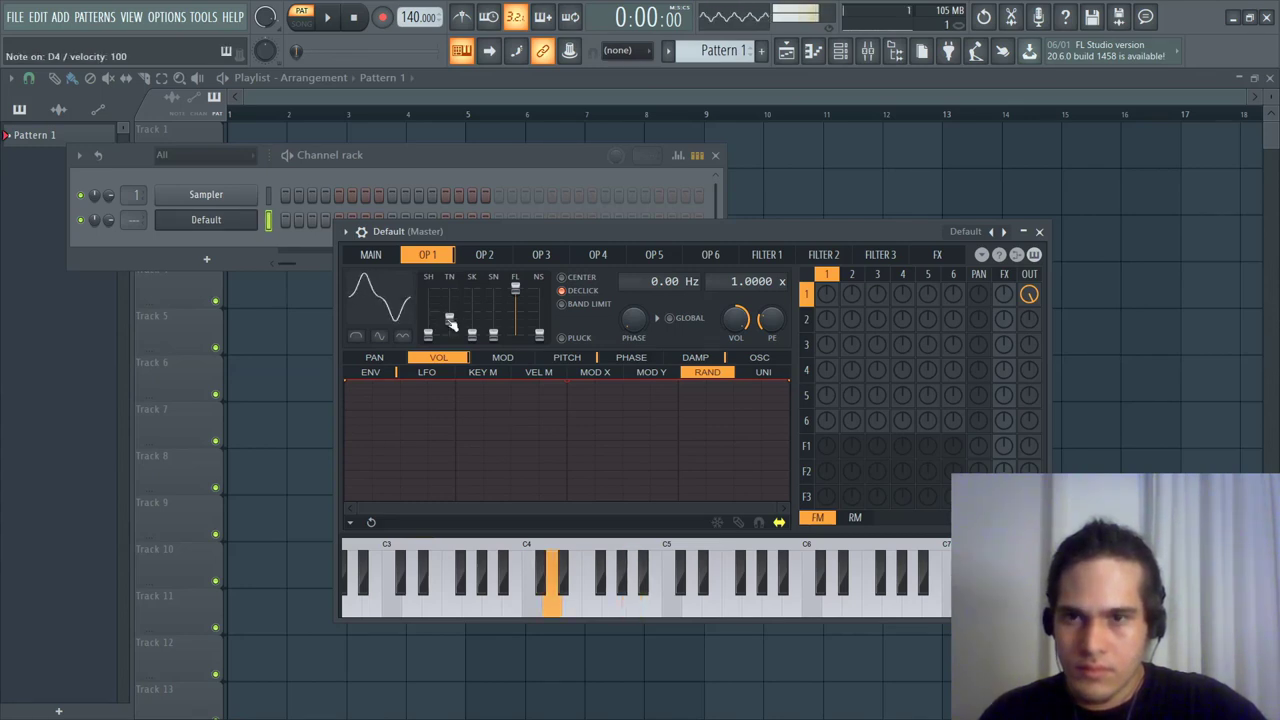
Step: Look at operator 1's pitch LFO and close the synthesizer window
{"action": "left_click", "coordinate": [575, 358]}
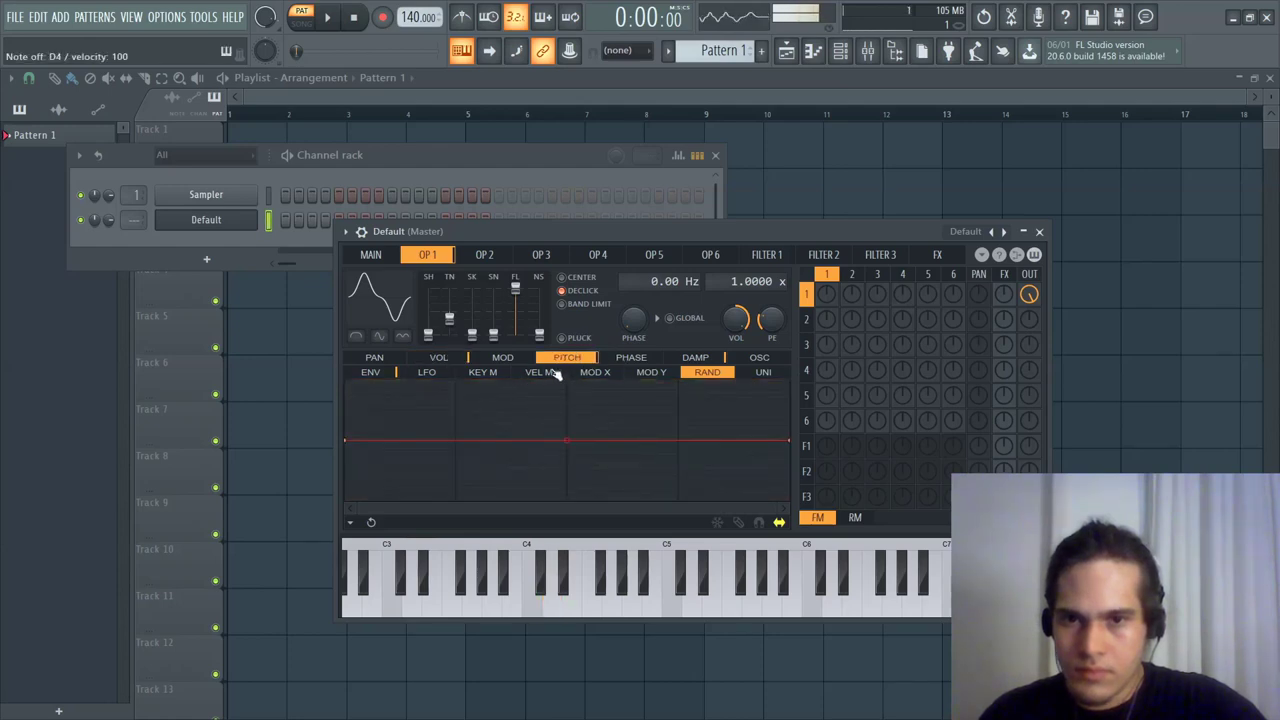
{"action": "left_click", "coordinate": [450, 373]}
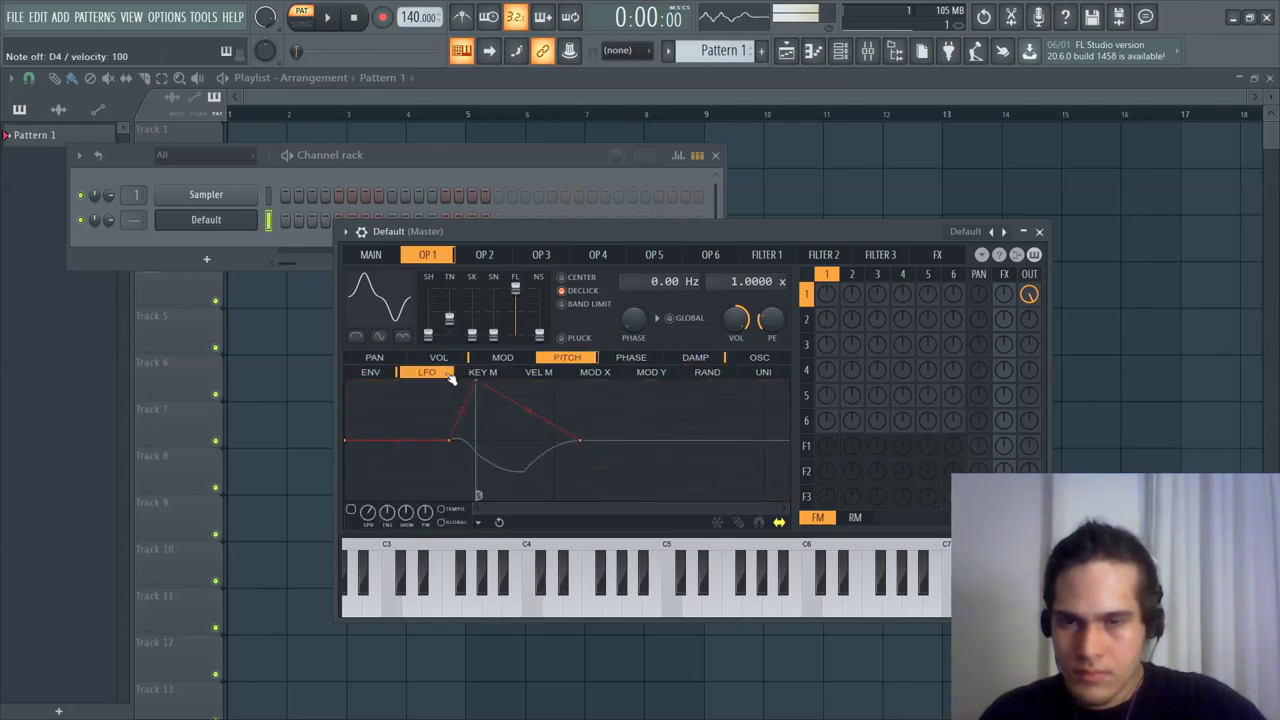
{"action": "key", "text": "Escape"}
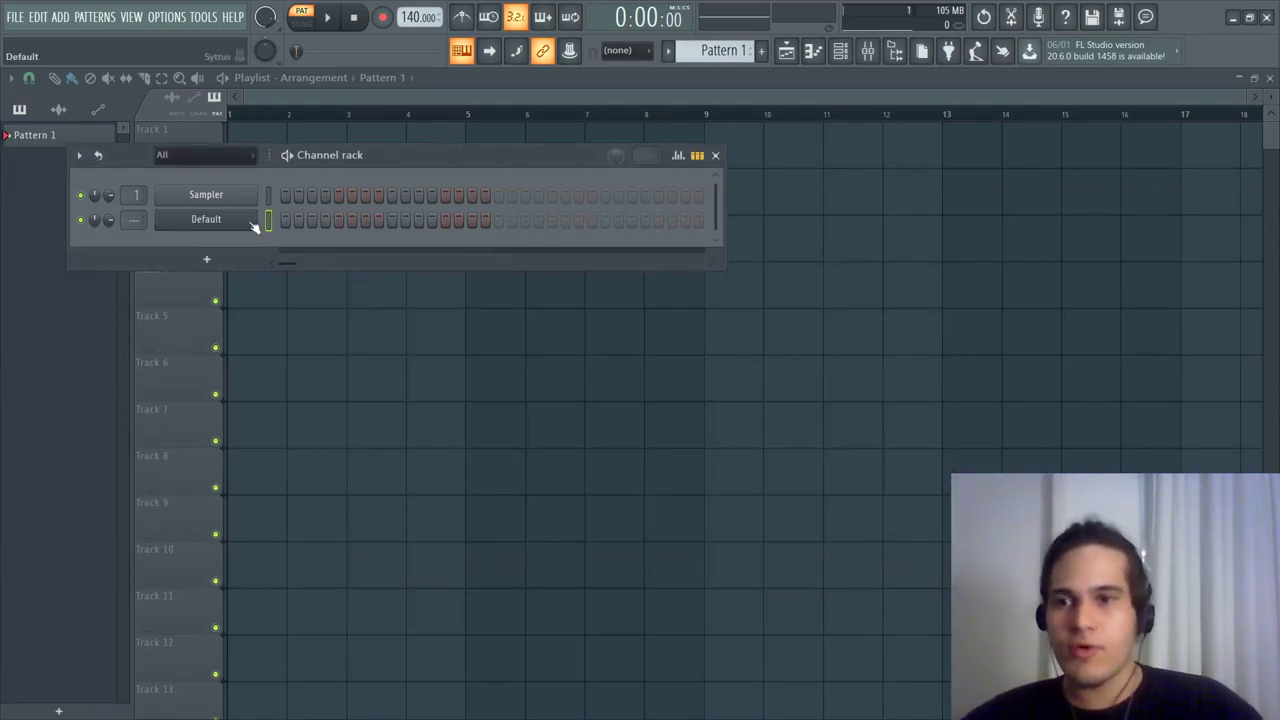
Step: Load Edison into the first effect slot of mixer insert 1
{"action": "left_click", "coordinate": [876, 55]}
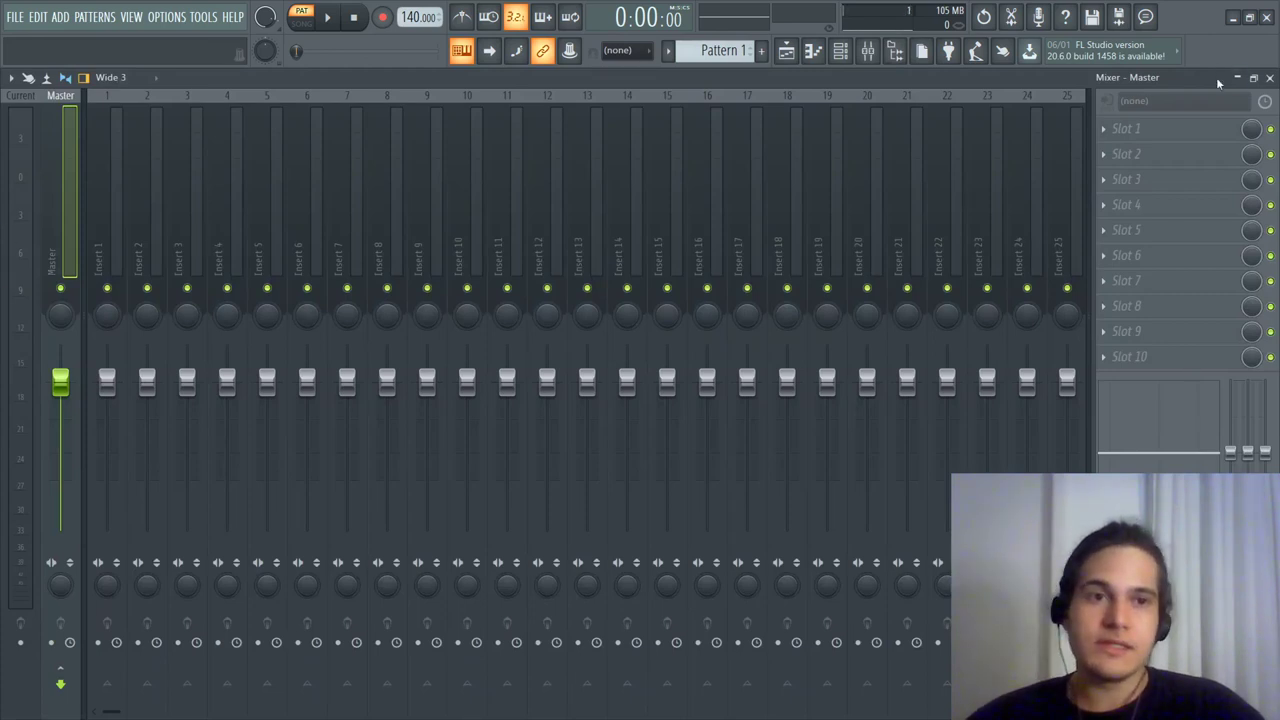
{"action": "left_click", "coordinate": [105, 210]}
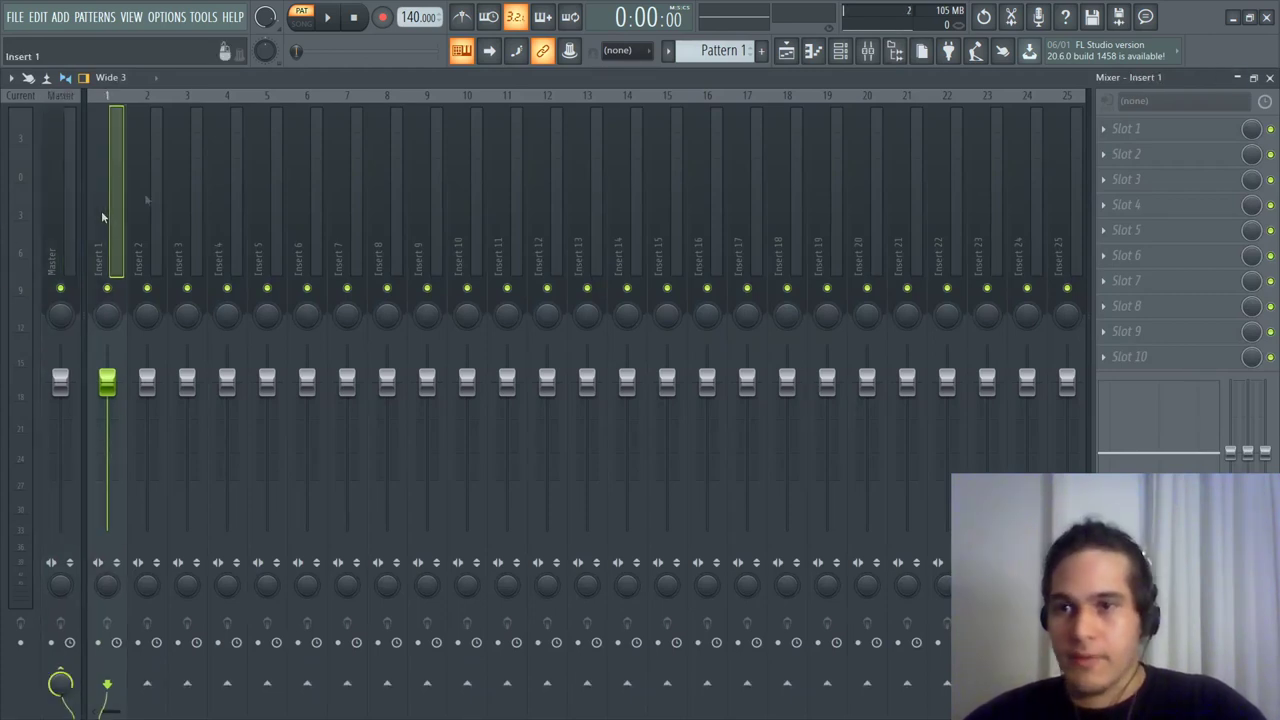
{"action": "left_click", "coordinate": [1125, 130]}
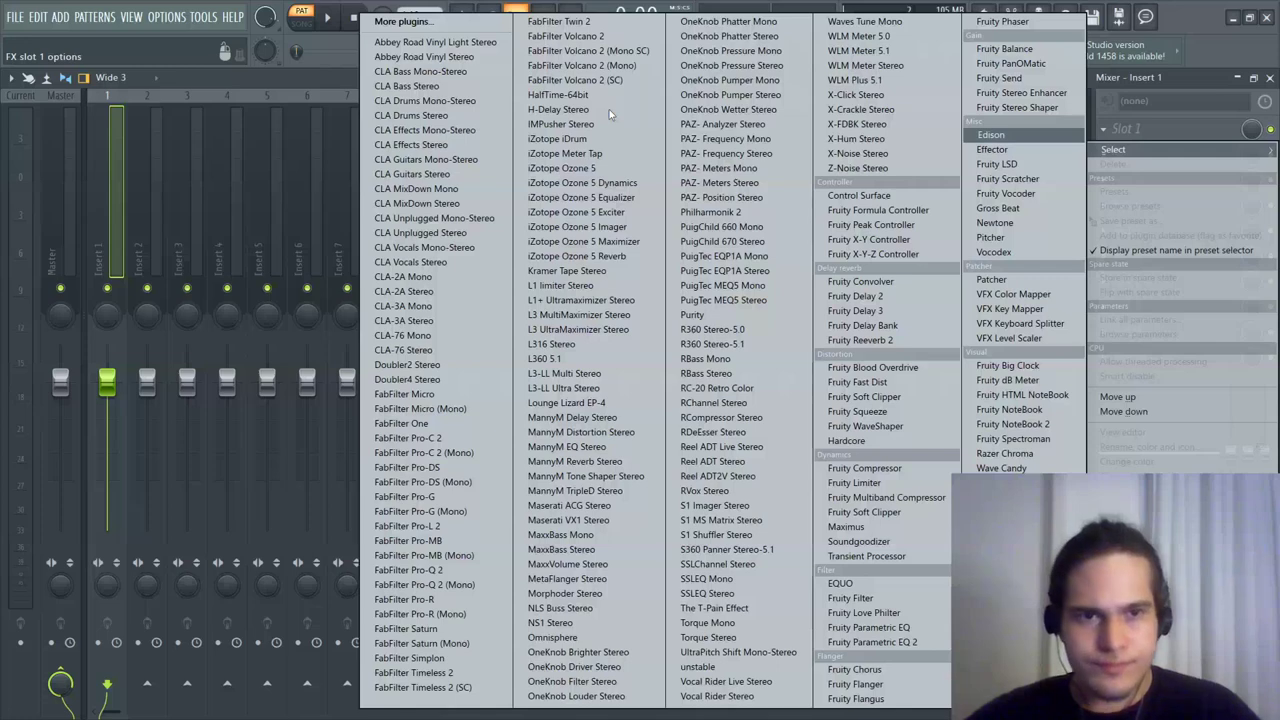
{"action": "left_click", "coordinate": [990, 134]}
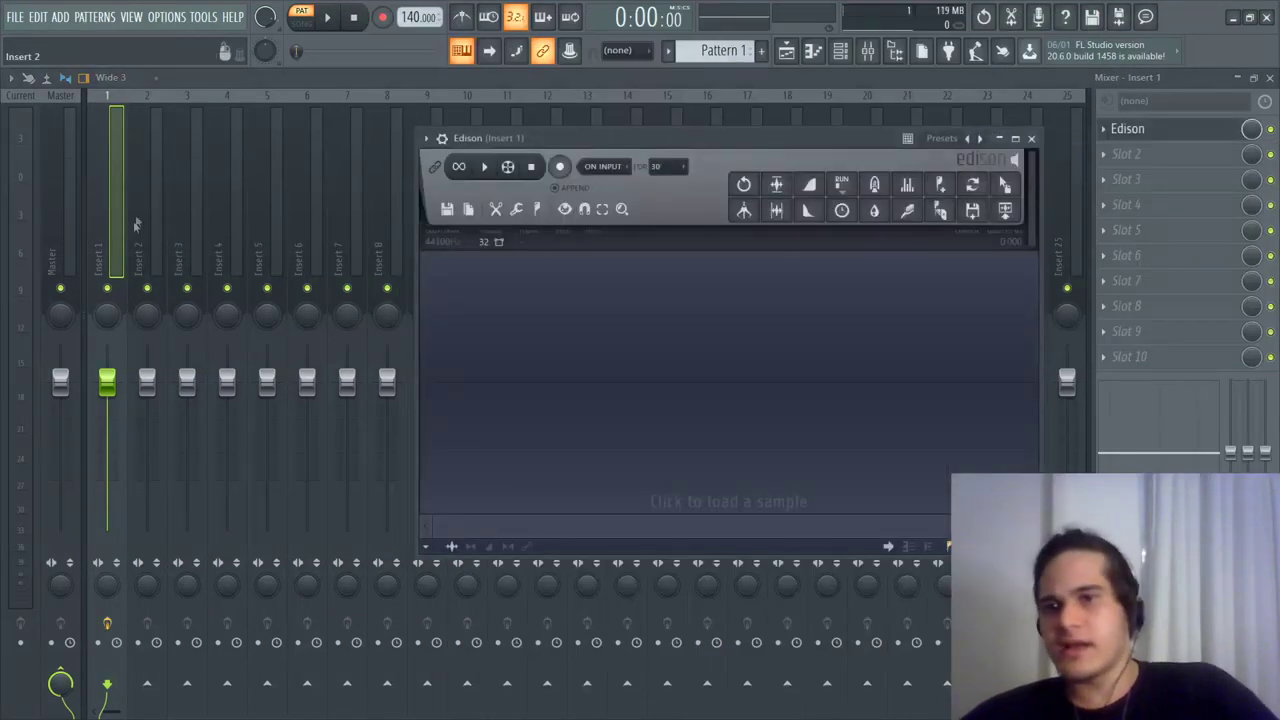
Step: Route the Default channel to mixer insert 1 and arm Edison to record on input
{"action": "left_click", "coordinate": [840, 50]}
{"action": "left_click_drag", "start_coordinate": [122, 219], "coordinate": [122, 214]}
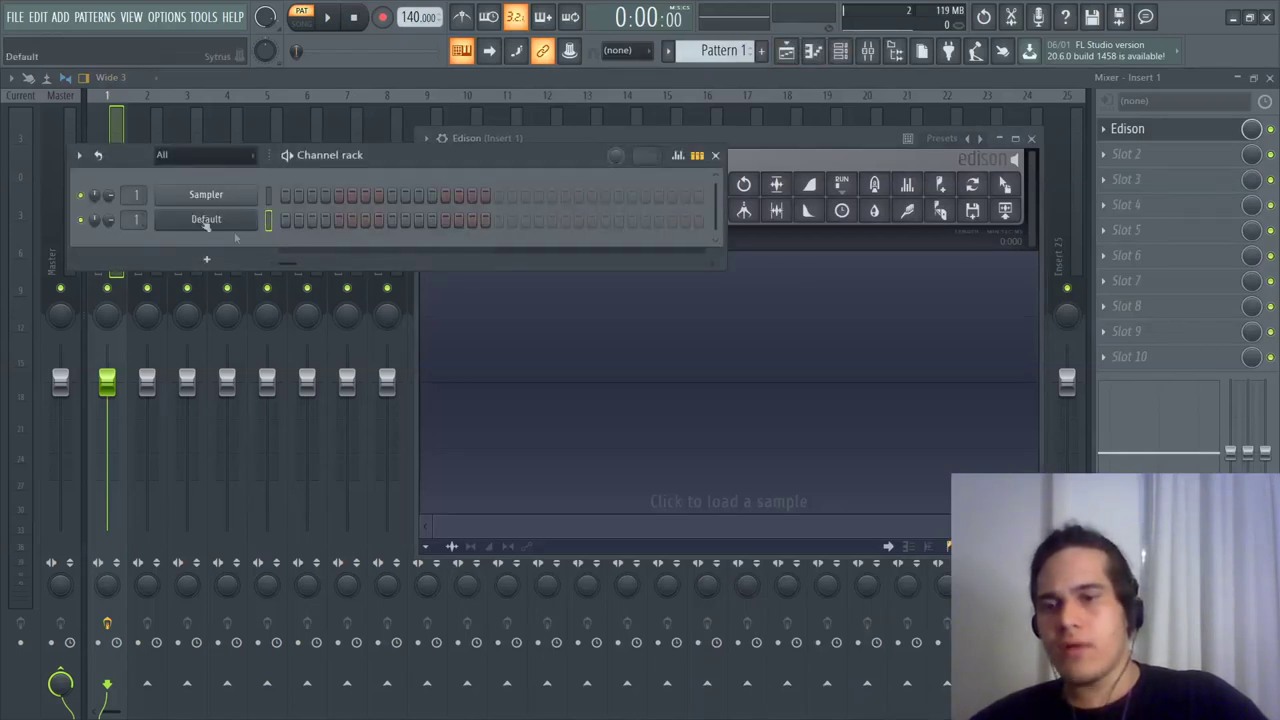
{"action": "left_click", "coordinate": [770, 138]}
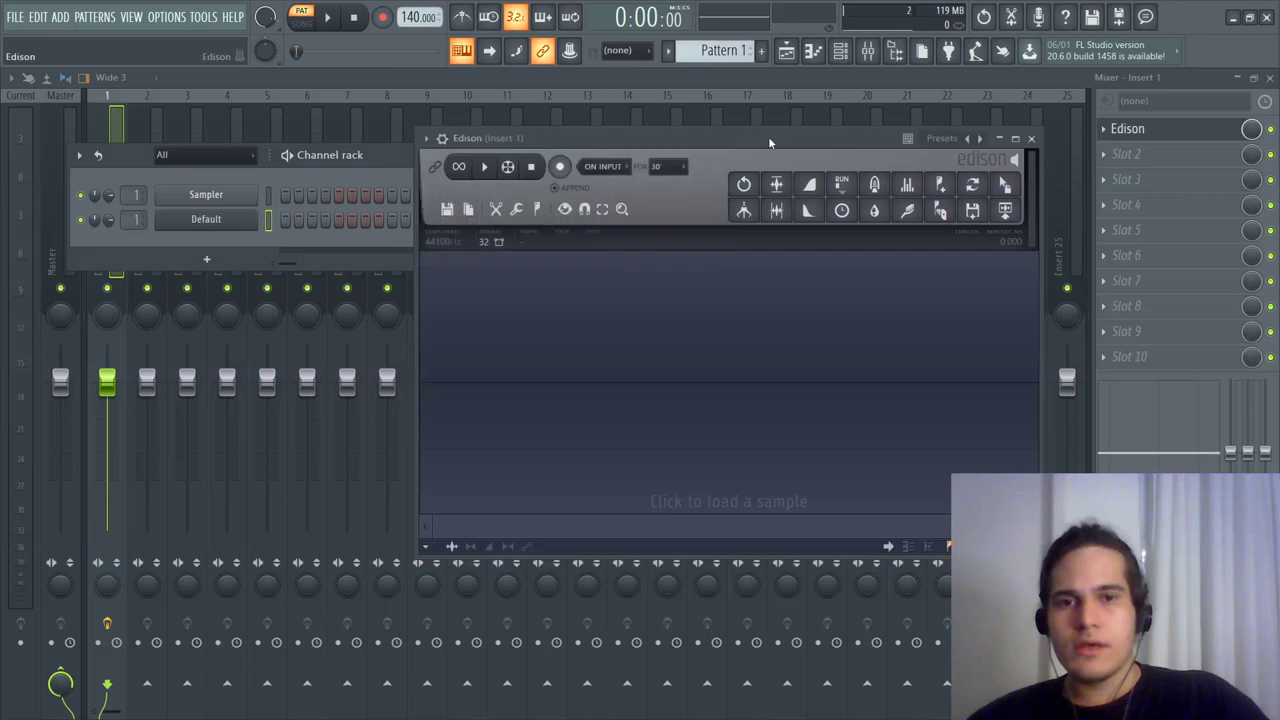
{"action": "left_click", "coordinate": [560, 167]}
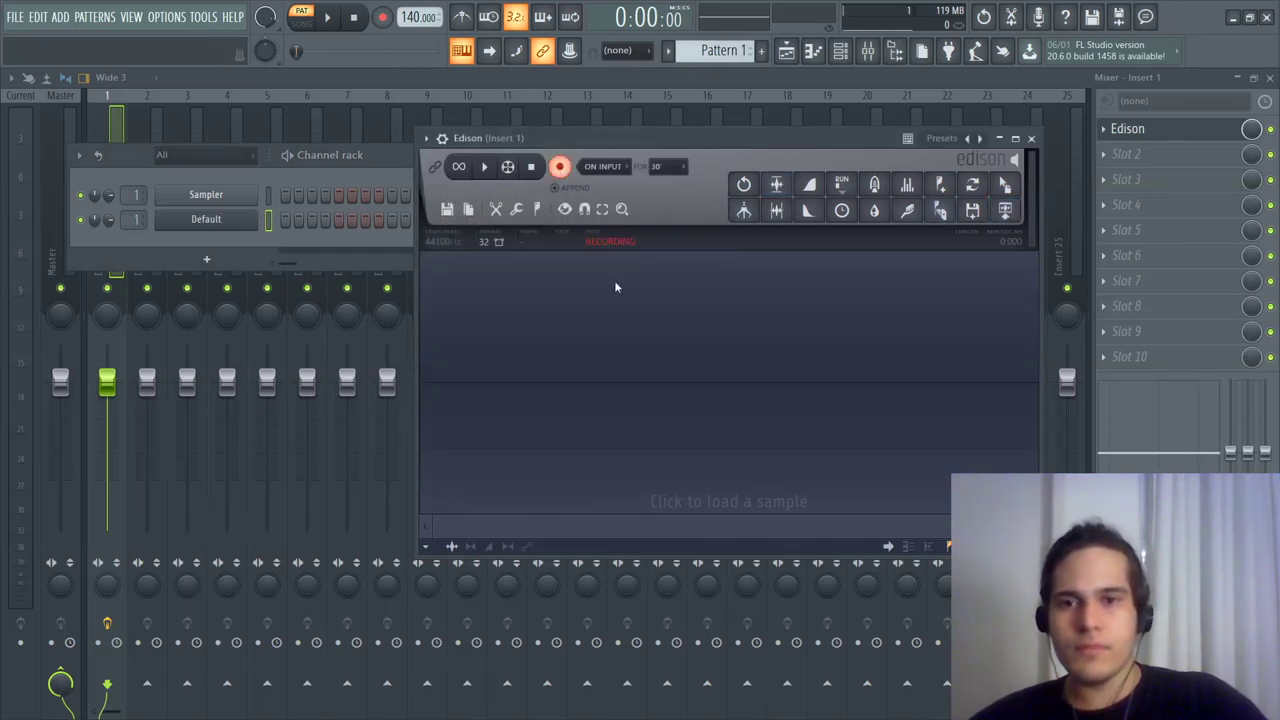
Step: Draw a C4 note about 2.4 bars long at the start of the Default channel's piano roll and play the pattern
{"action": "right_click", "coordinate": [246, 222]}
{"action": "left_click", "coordinate": [300, 220]}
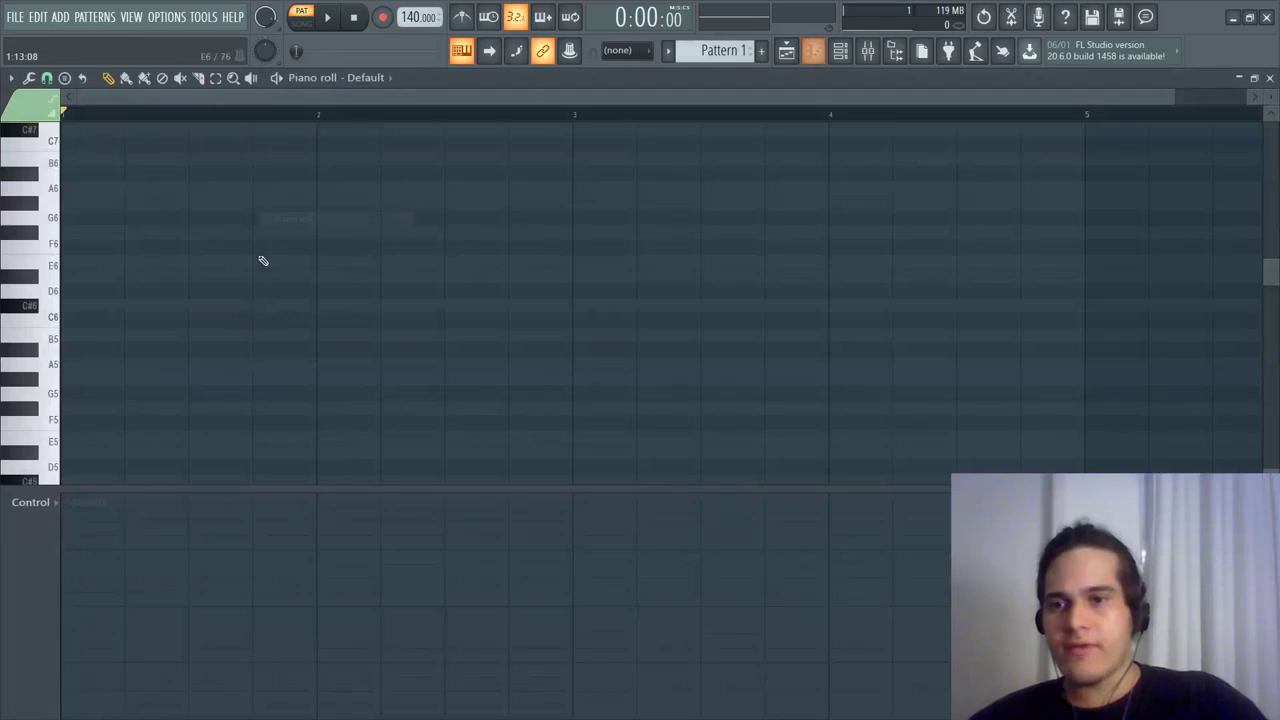
{"action": "scroll", "coordinate": [105, 370], "scroll_direction": "down", "scroll_amount": 2}
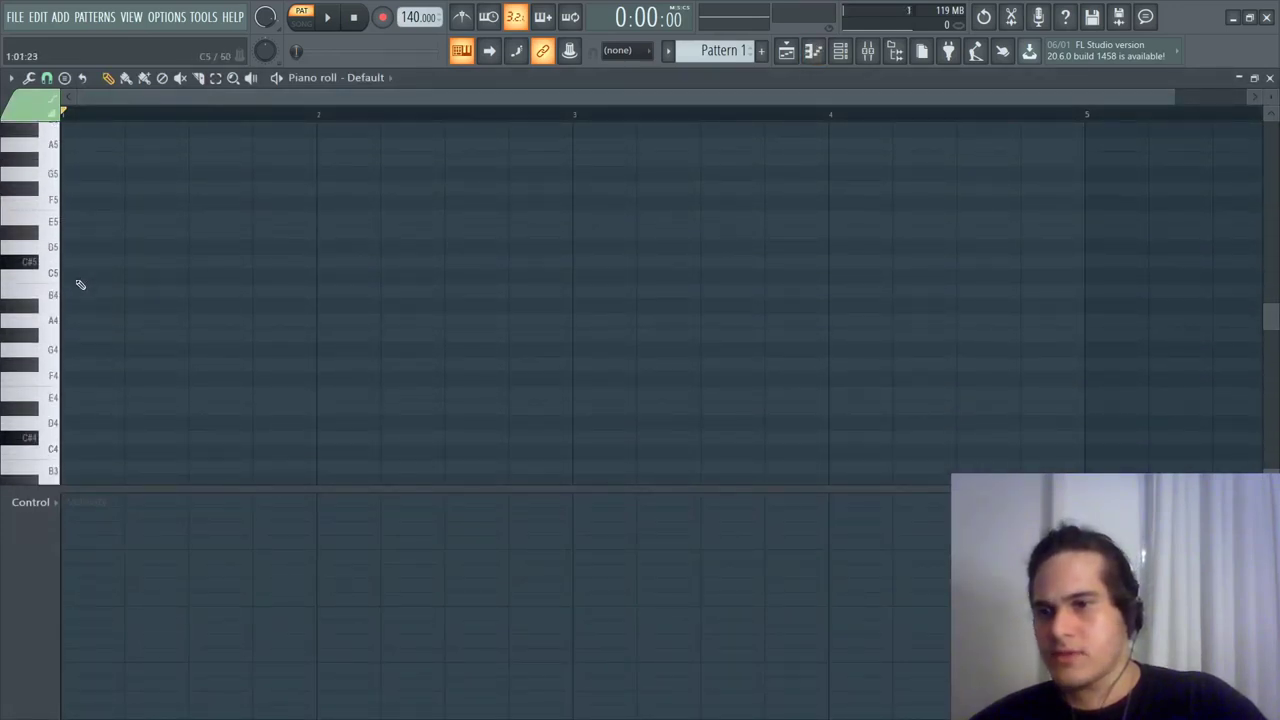
{"action": "left_click", "coordinate": [76, 278]}
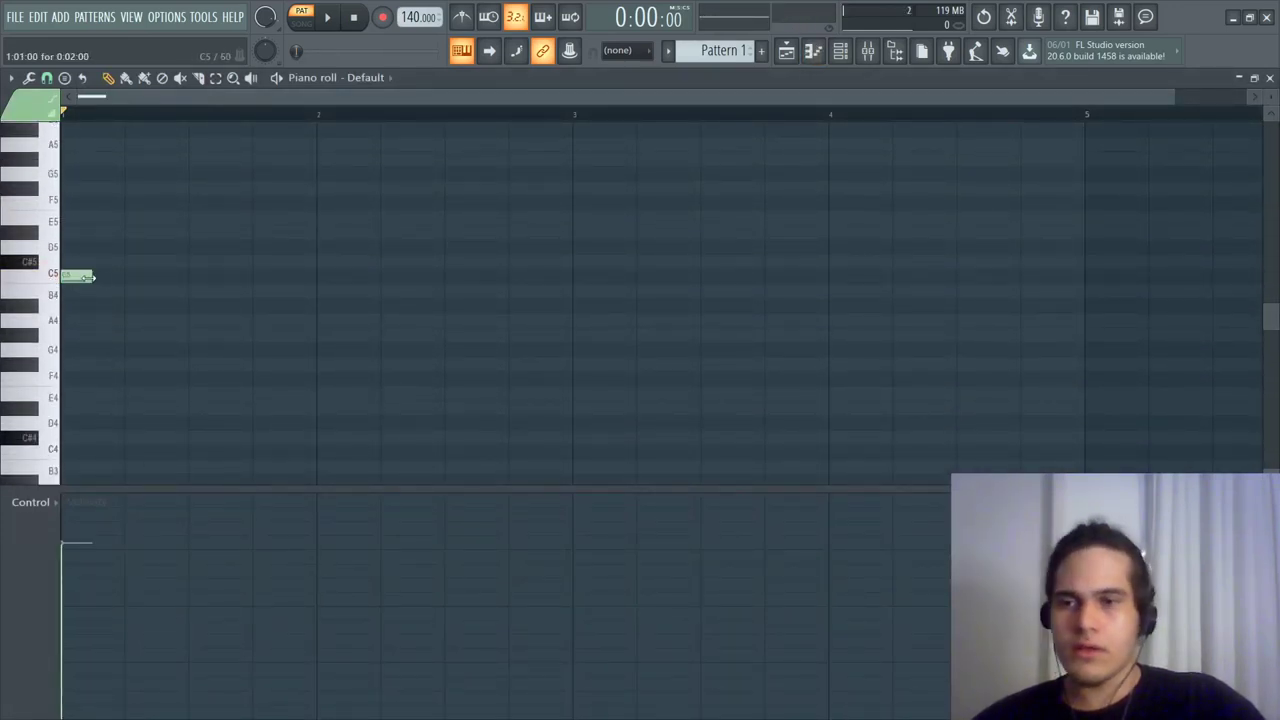
{"action": "right_click", "coordinate": [90, 277]}
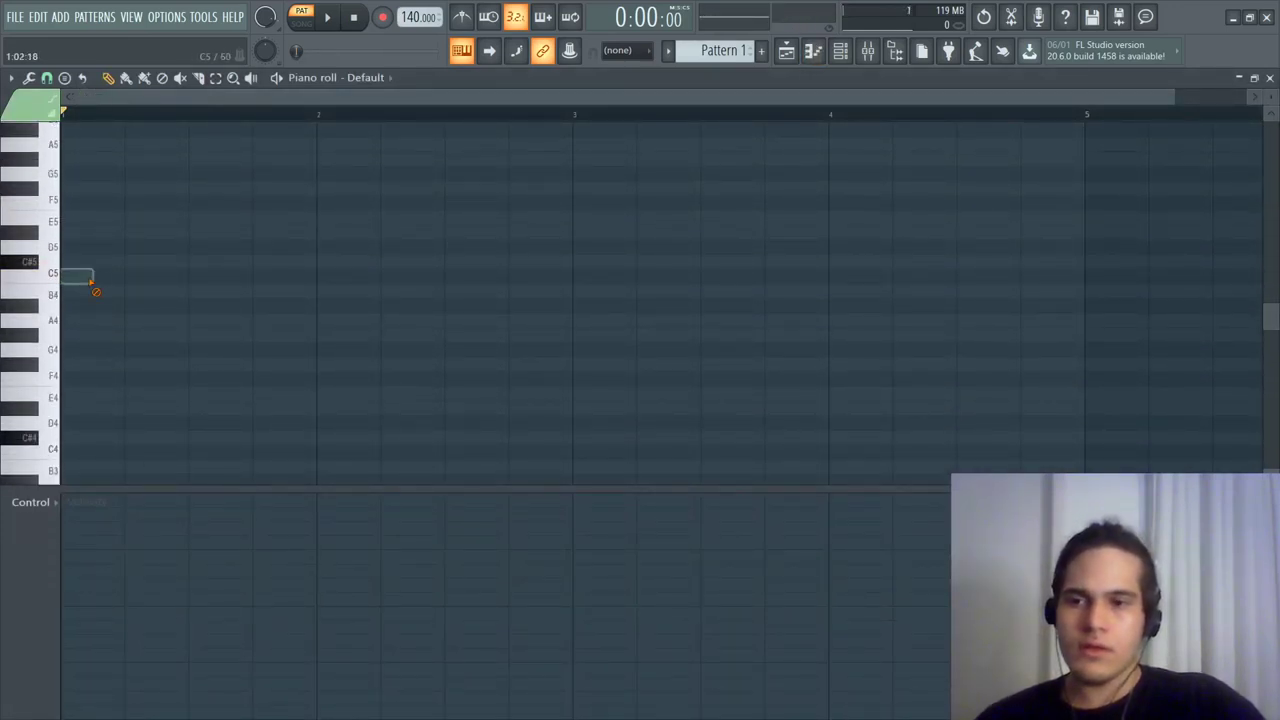
{"action": "left_click", "coordinate": [73, 457]}
{"action": "left_click_drag", "start_coordinate": [100, 451], "coordinate": [701, 484]}
{"action": "key", "text": "space"}
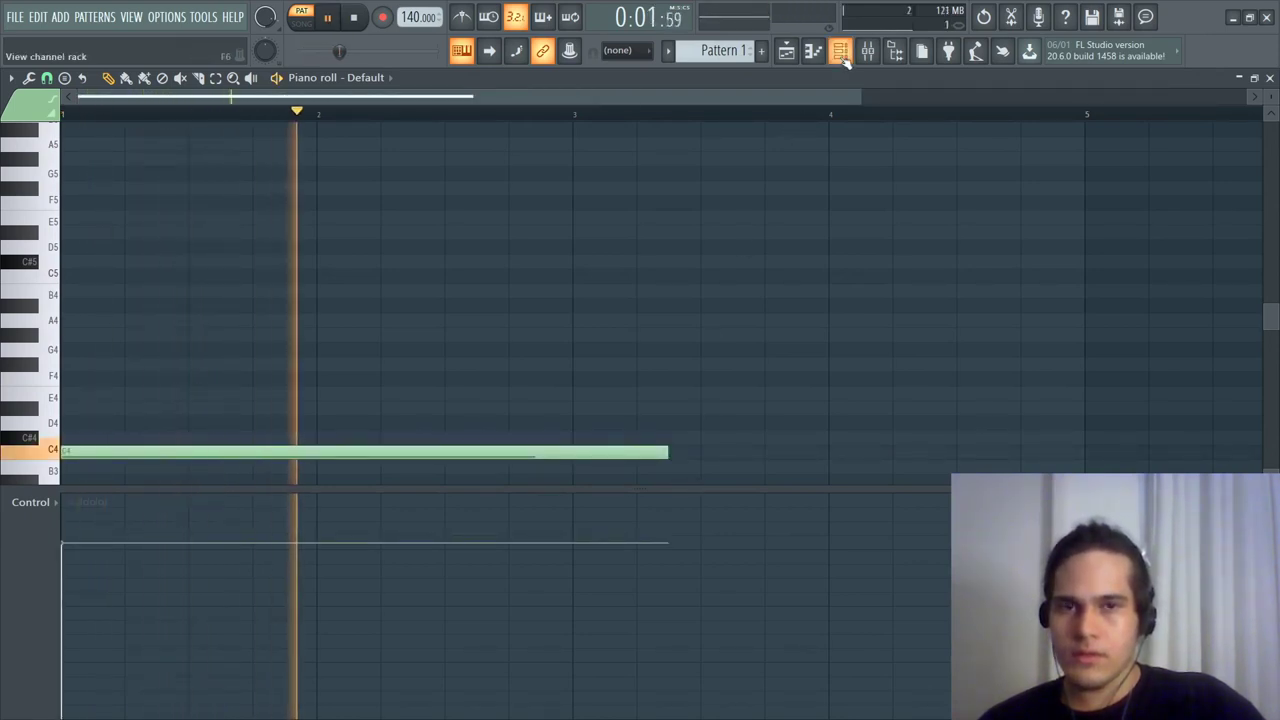
Step: Stop the pattern and open Edison on mixer insert 1 with the recorded audio
{"action": "key", "text": "space"}
{"action": "left_click", "coordinate": [868, 51]}
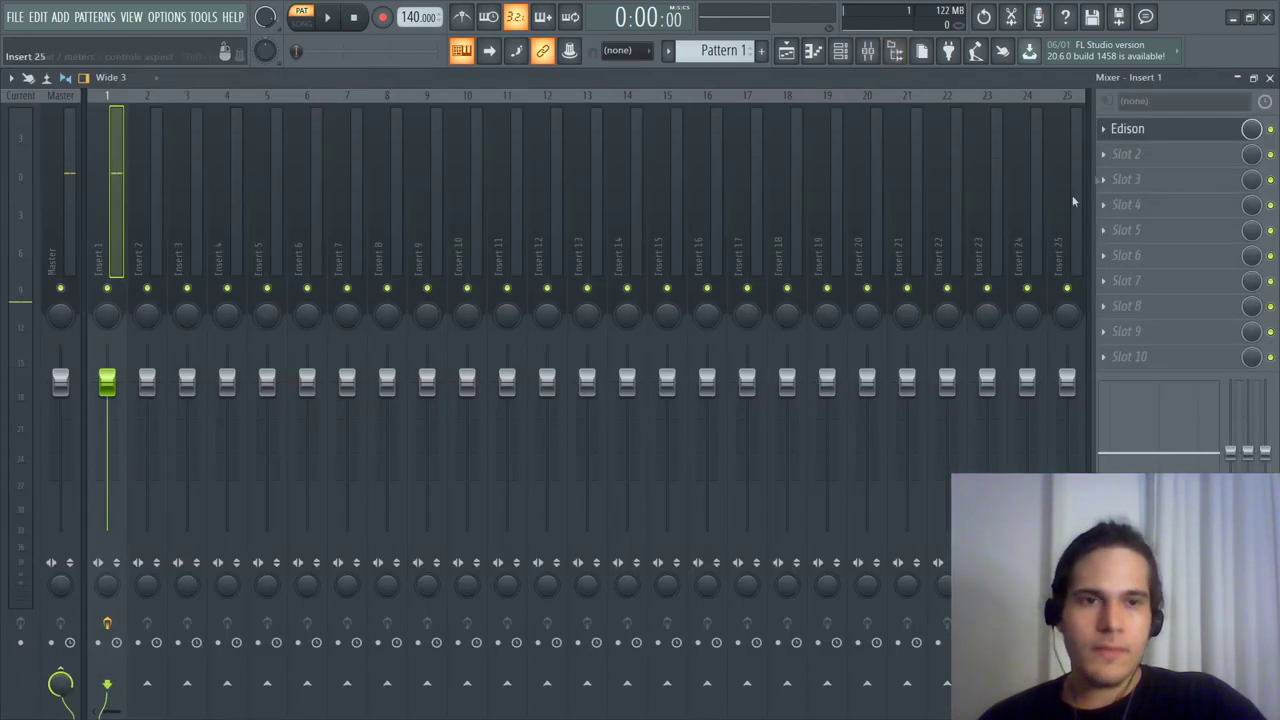
{"action": "left_click", "coordinate": [1163, 133]}
{"action": "double_click", "coordinate": [690, 378]}
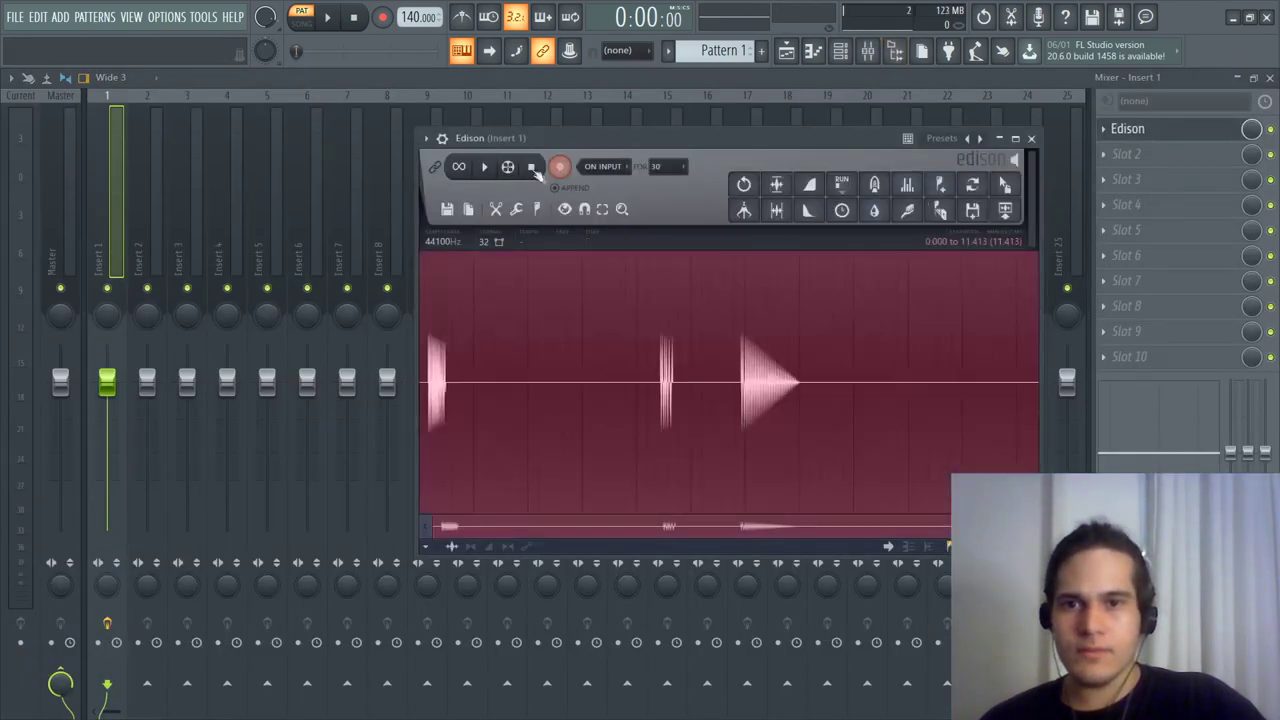
Step: Play the last decaying hit in the Edison recording and delete all the audio before it
{"action": "left_click", "coordinate": [752, 390]}
{"action": "scroll", "coordinate": [739, 392], "scroll_direction": "up", "scroll_amount": 6}
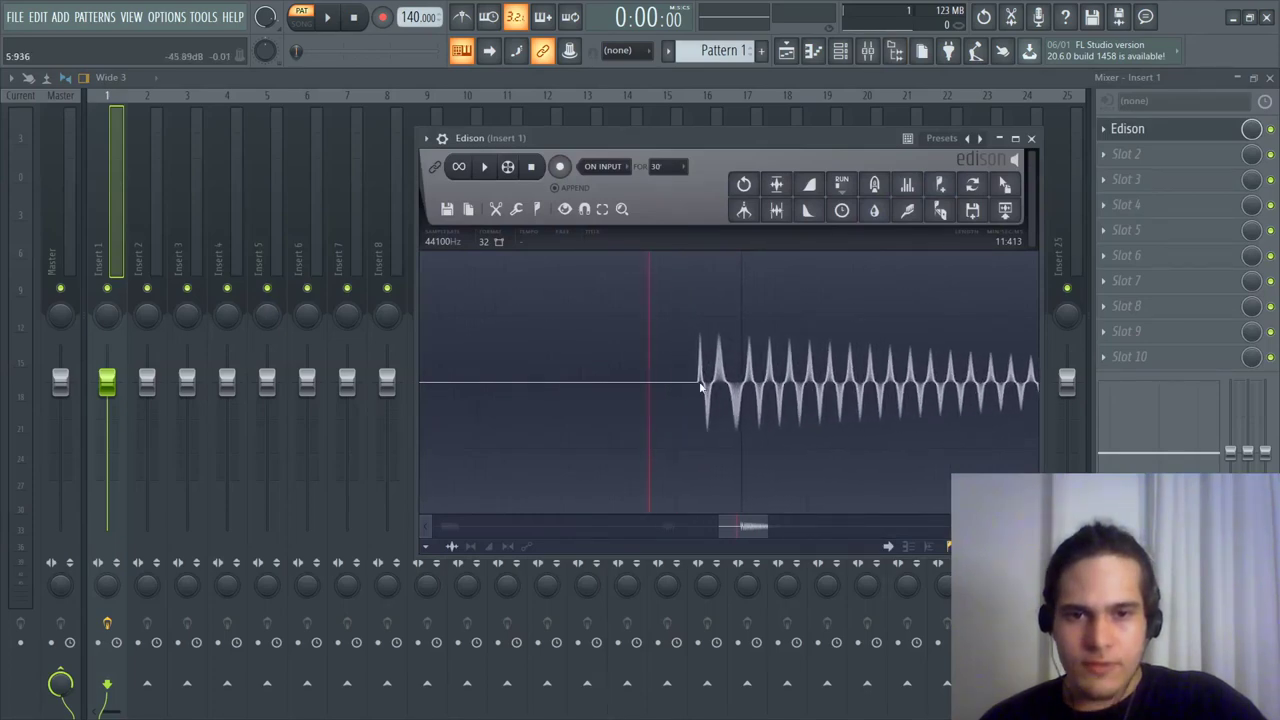
{"action": "scroll", "coordinate": [700, 388], "scroll_direction": "down", "scroll_amount": 5}
{"action": "key", "text": "space"}
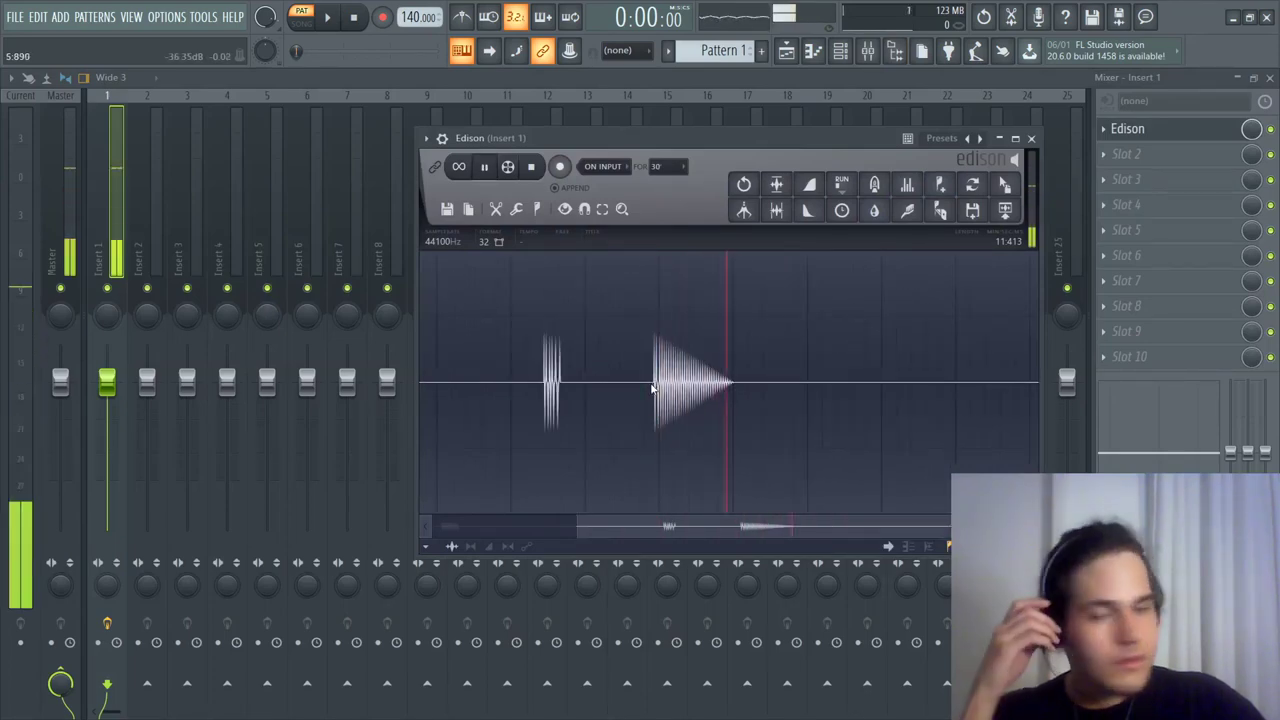
{"action": "left_click_drag", "start_coordinate": [651, 390], "coordinate": [0, 224]}
{"action": "key", "text": "Delete"}
{"action": "left_click_drag", "start_coordinate": [950, 526], "coordinate": [457, 527]}
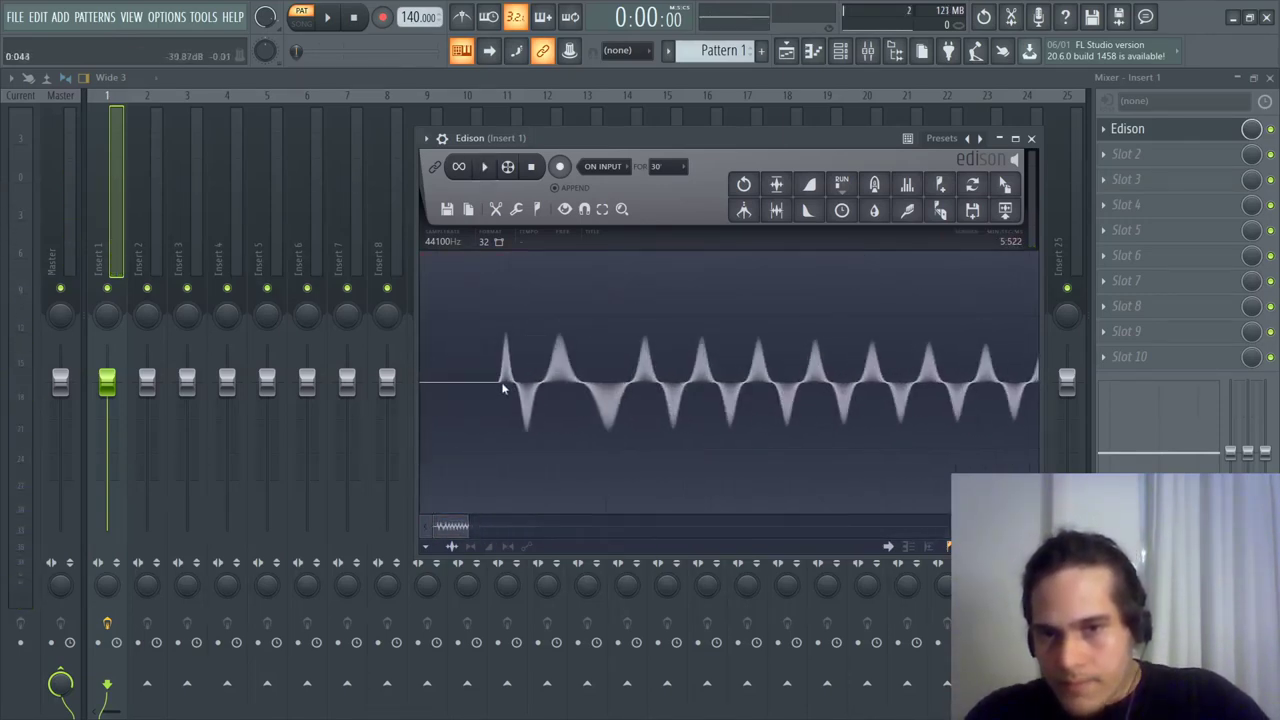
Step: Trim off the remaining silence in front of the hit's first wave peak
{"action": "left_click_drag", "start_coordinate": [499, 382], "coordinate": [483, 389]}
{"action": "scroll", "coordinate": [483, 389], "scroll_direction": "up", "scroll_amount": 5}
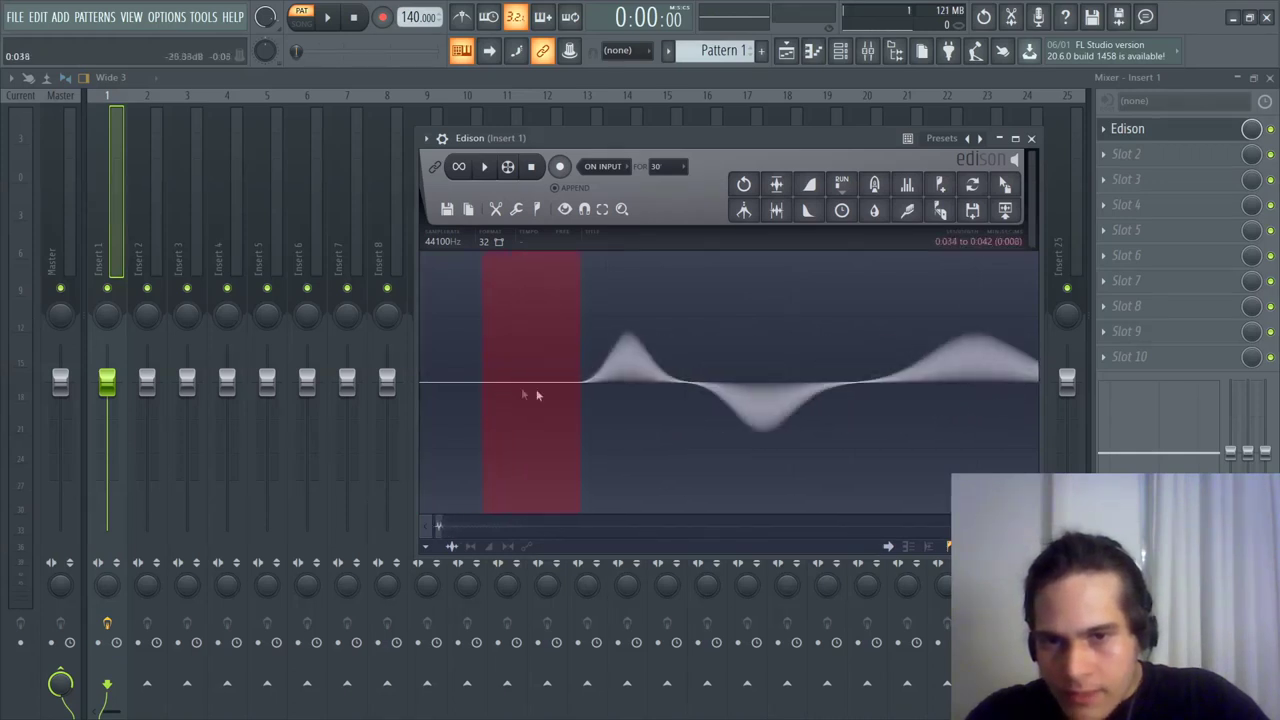
{"action": "scroll", "coordinate": [573, 407], "scroll_direction": "down", "scroll_amount": 5}
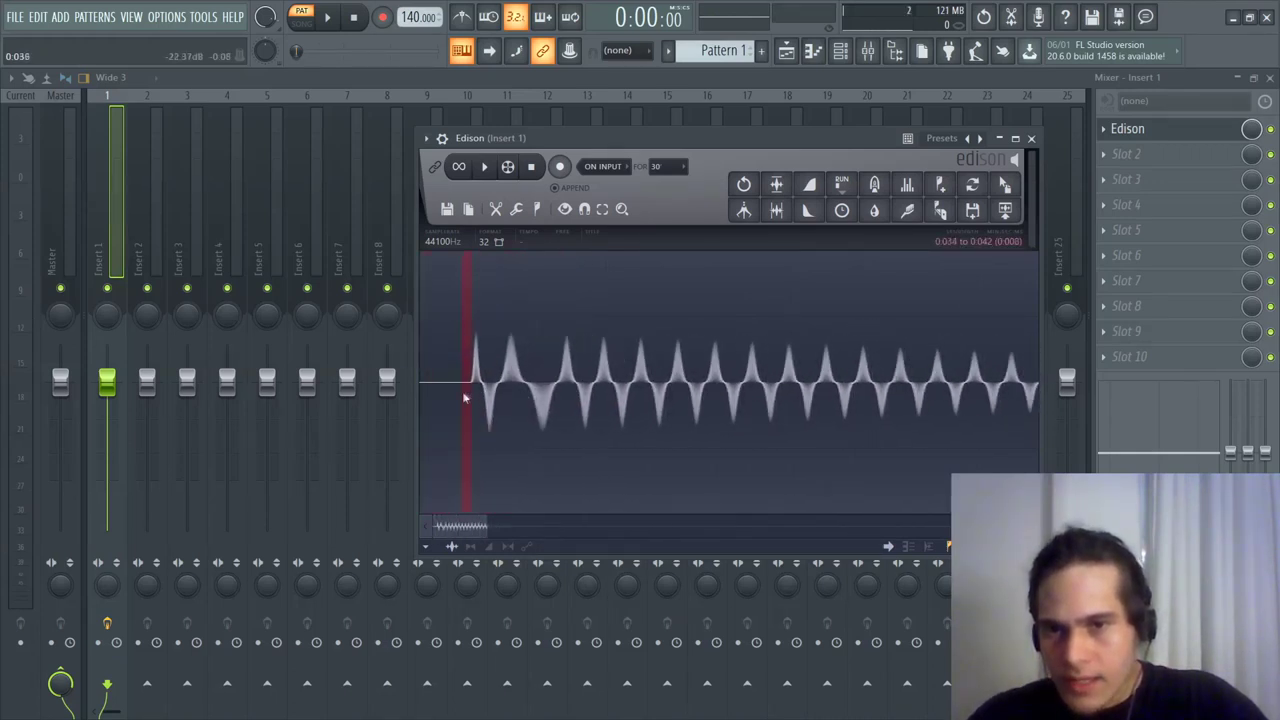
{"action": "scroll", "coordinate": [537, 385], "scroll_direction": "down", "scroll_amount": 8}
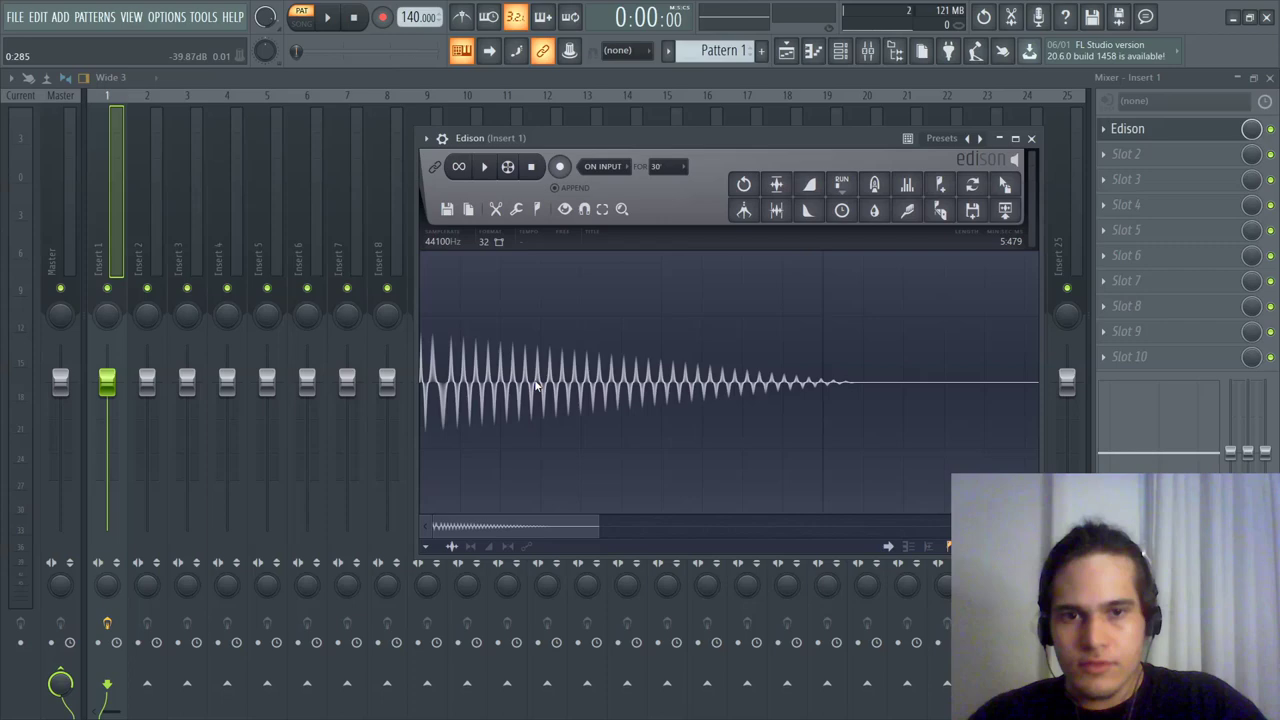
Step: Delete the silent tail after the hit has decayed, from about 1:127 onward, and play the trimmed sample
{"action": "scroll", "coordinate": [574, 383], "scroll_direction": "down", "scroll_amount": 2}
{"action": "left_click_drag", "start_coordinate": [547, 385], "coordinate": [817, 329]}
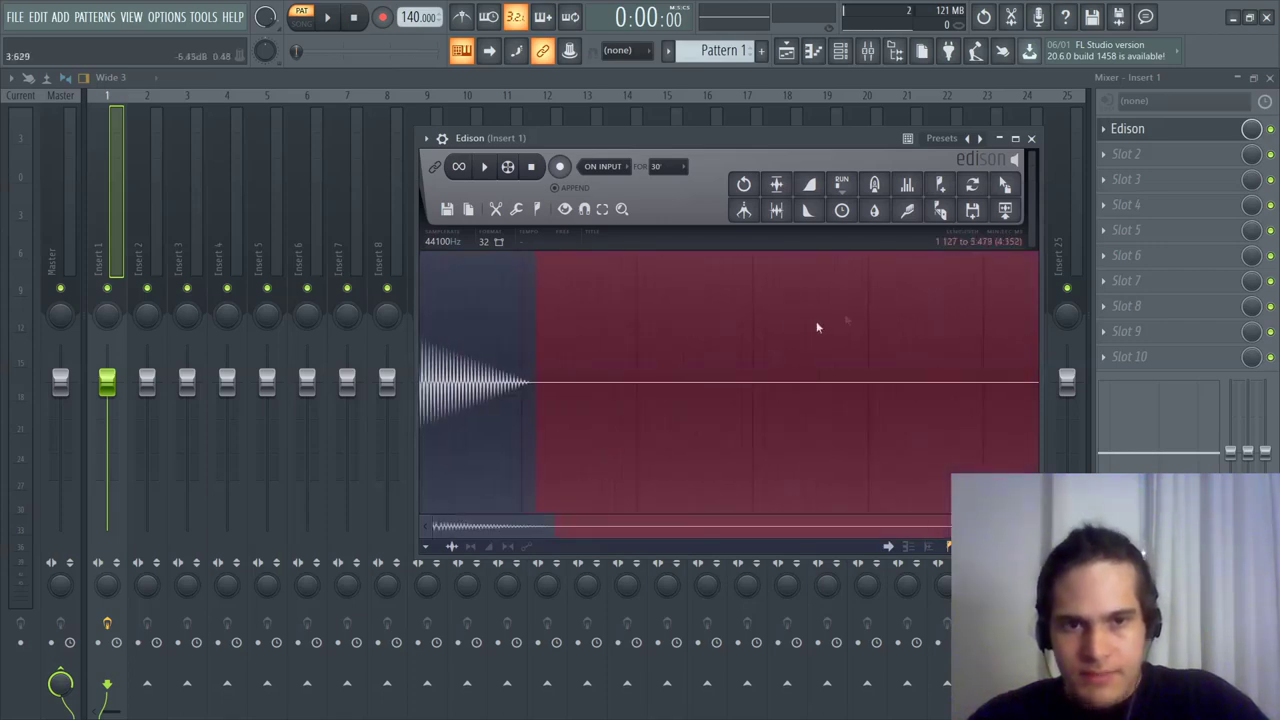
{"action": "key", "text": "Delete"}
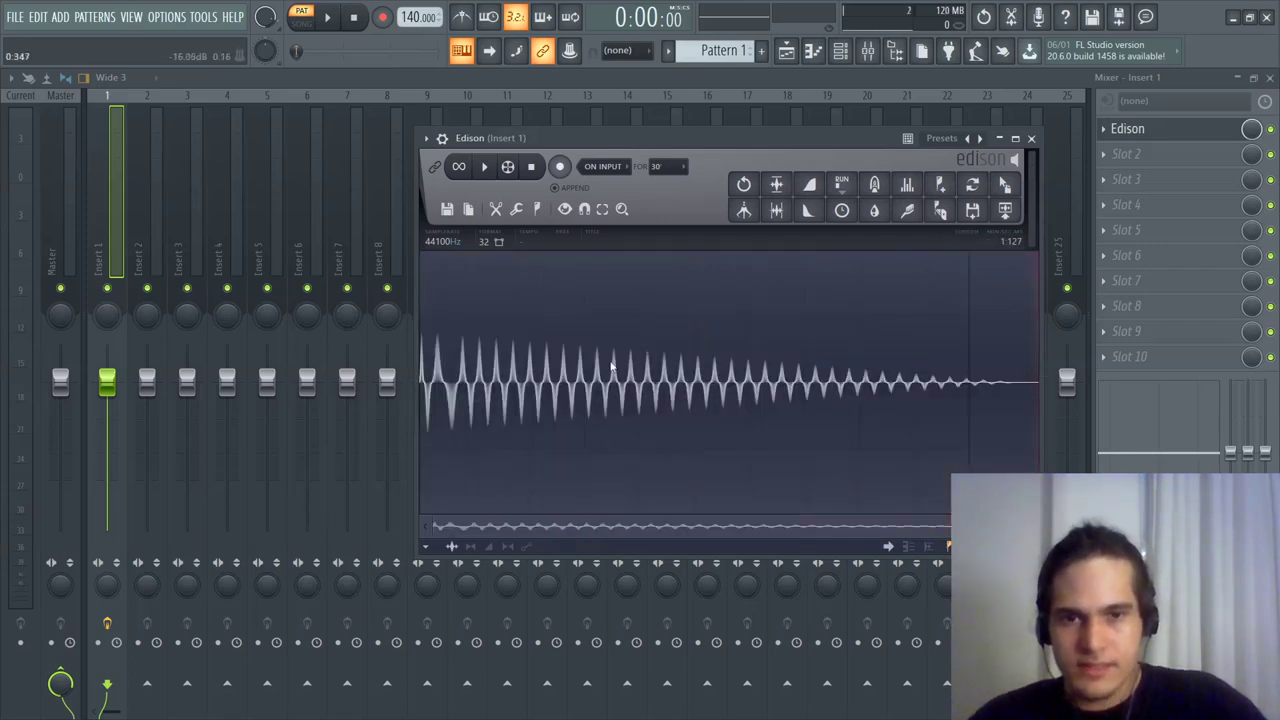
{"action": "left_click", "coordinate": [480, 168]}
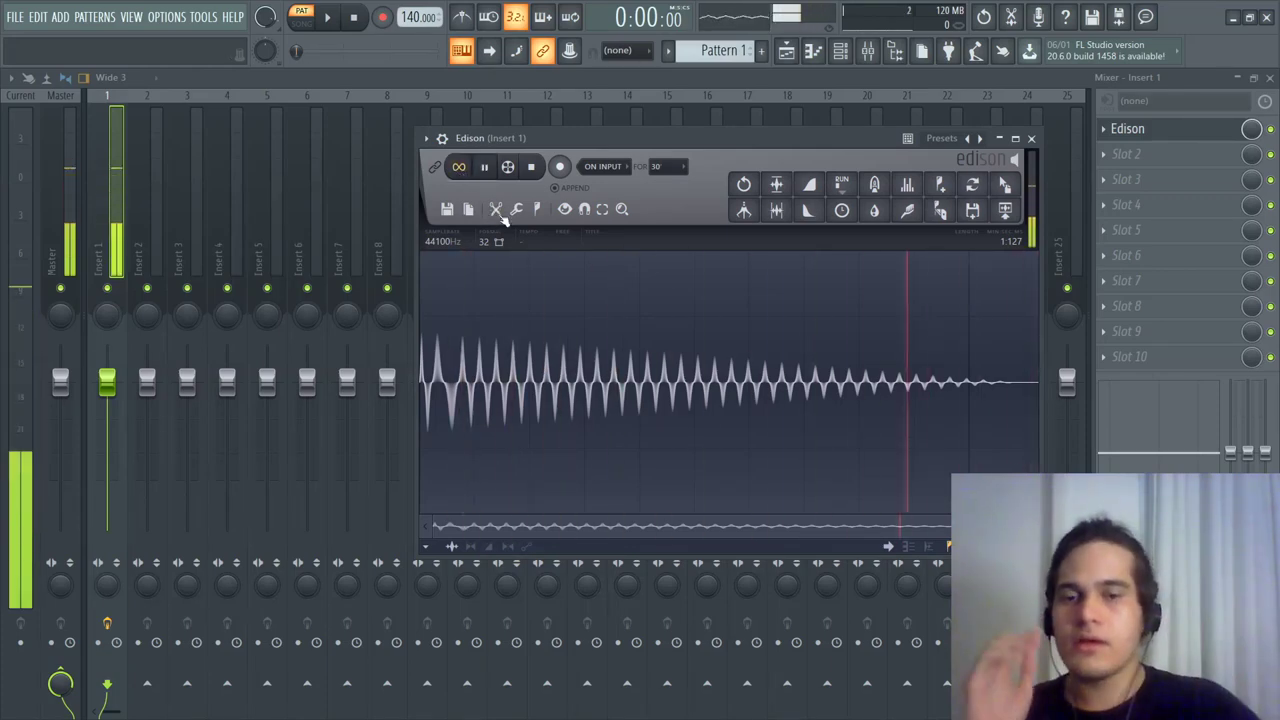
{"action": "key", "text": "space"}
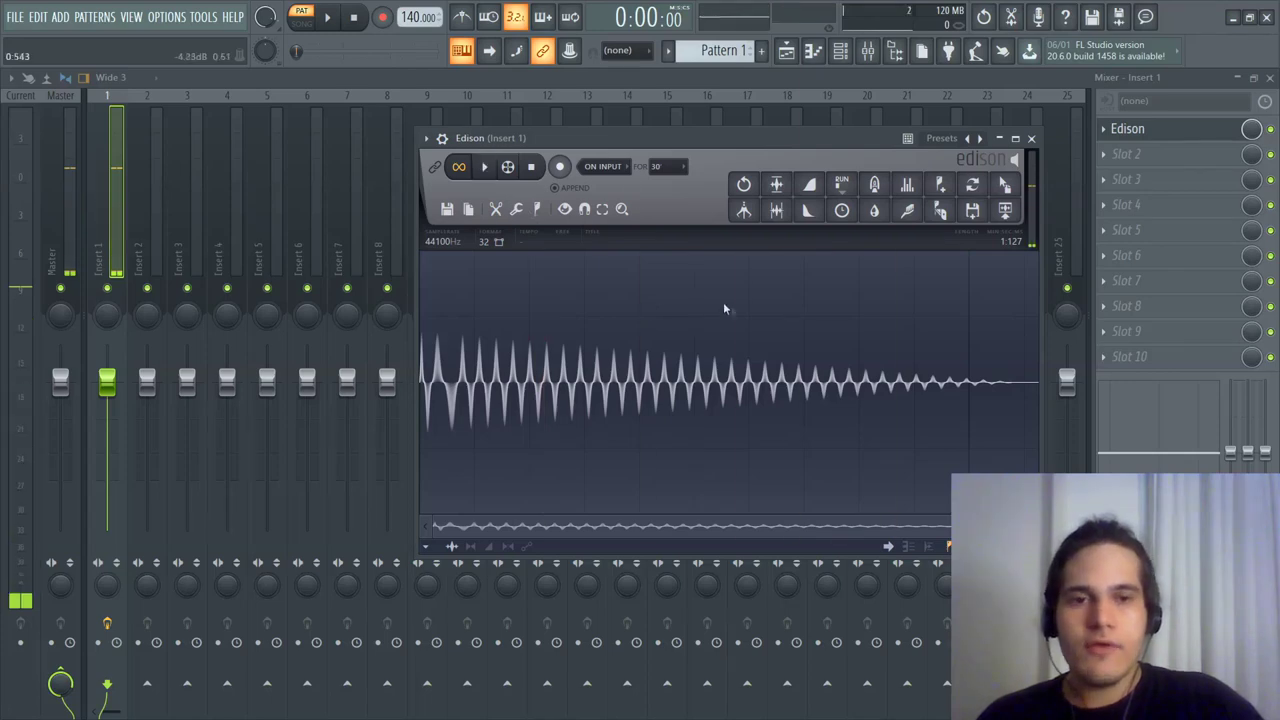
Step: Normalize the trimmed sample and play it back
{"action": "left_click", "coordinate": [536, 210]}
{"action": "left_click", "coordinate": [512, 208]}
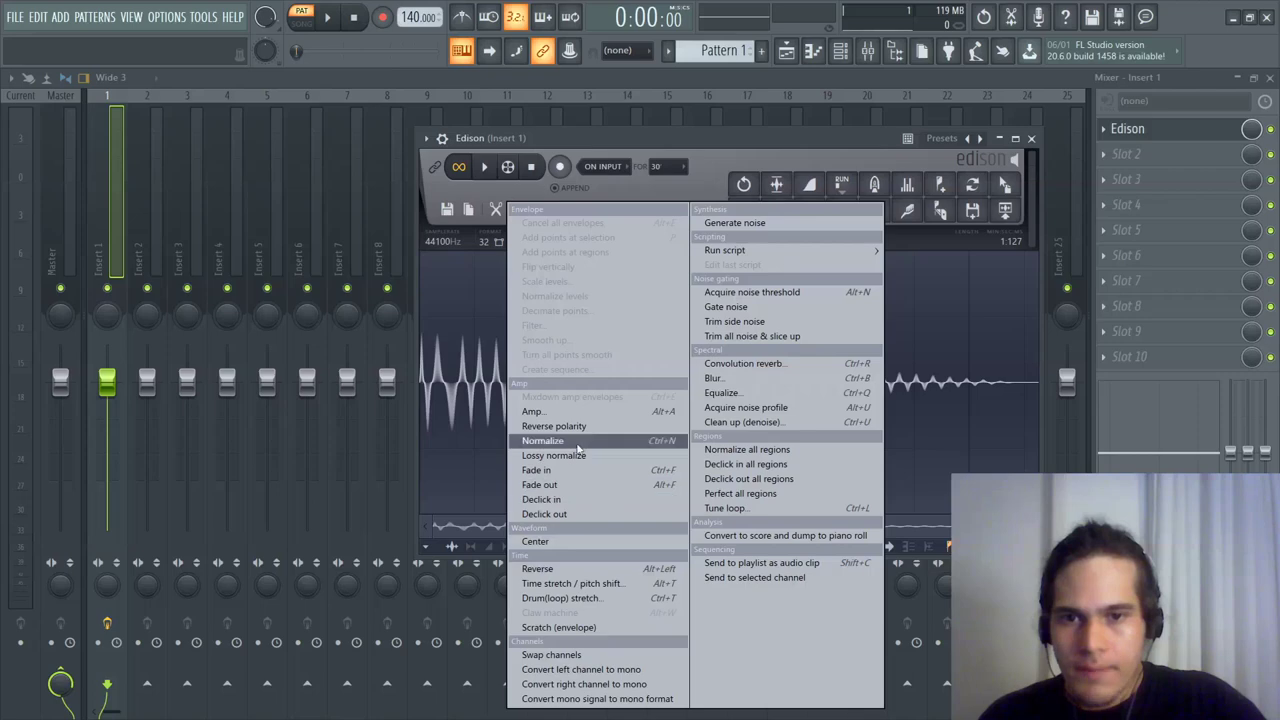
{"action": "left_click", "coordinate": [574, 444]}
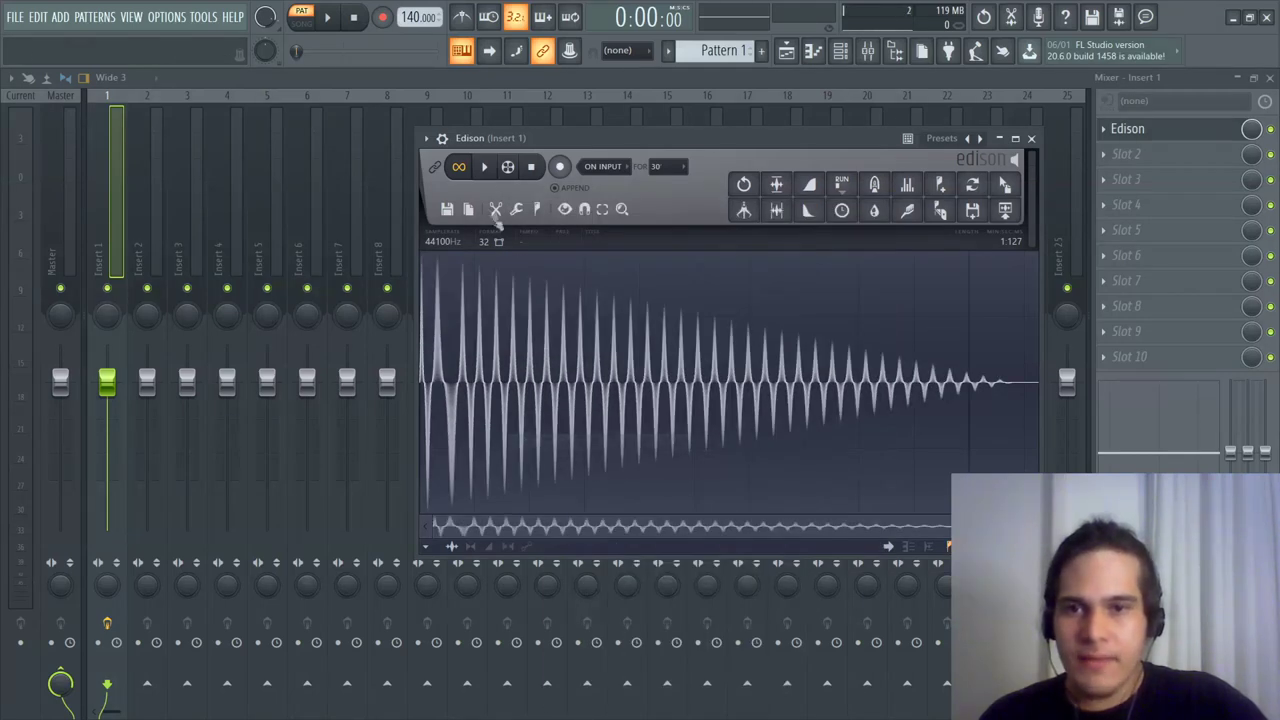
{"action": "left_click", "coordinate": [486, 168]}
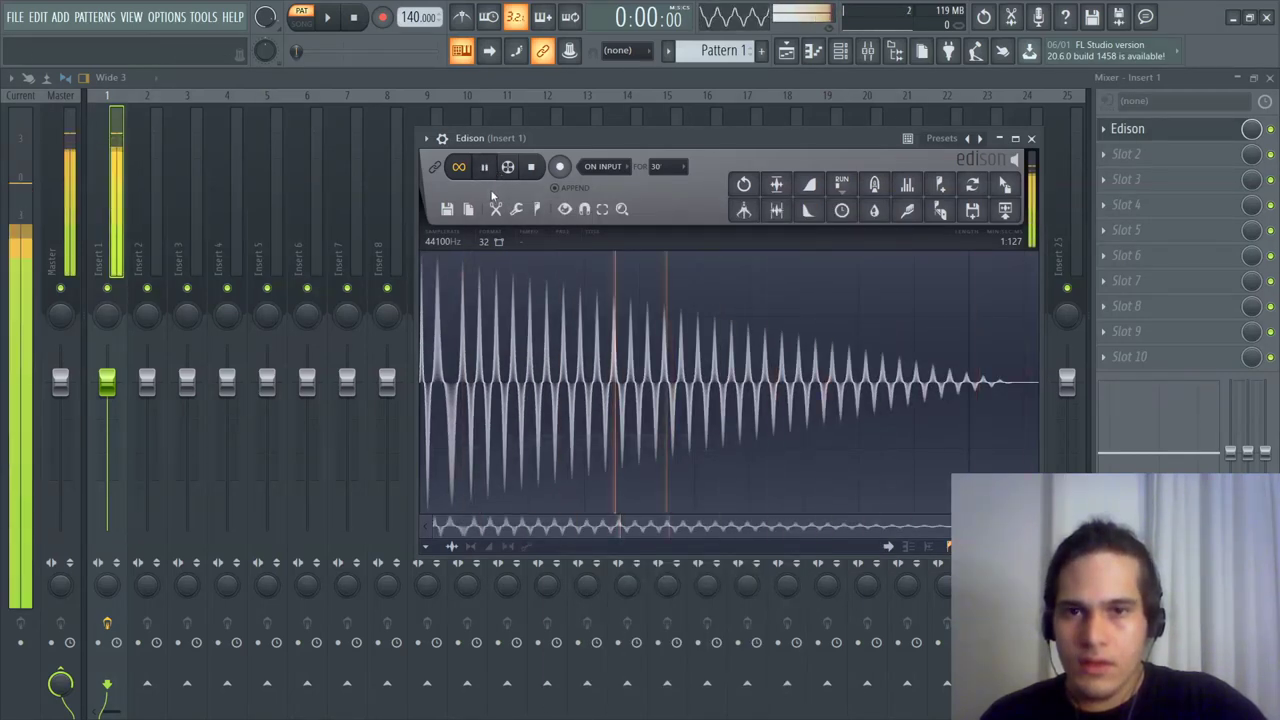
{"action": "left_click", "coordinate": [530, 168]}
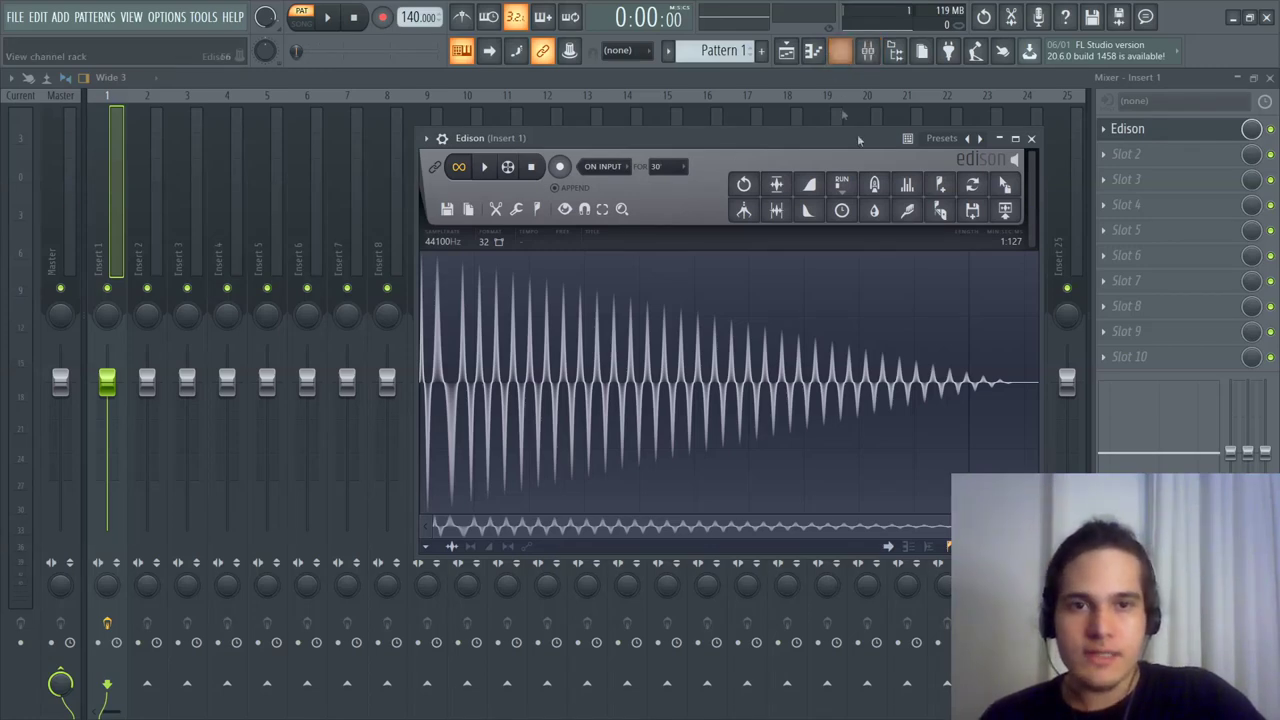
Step: Add the Edison sample to the channel rack as a new channel below Default
{"action": "left_click", "coordinate": [812, 50]}
{"action": "left_click_drag", "start_coordinate": [1005, 184], "coordinate": [182, 262]}
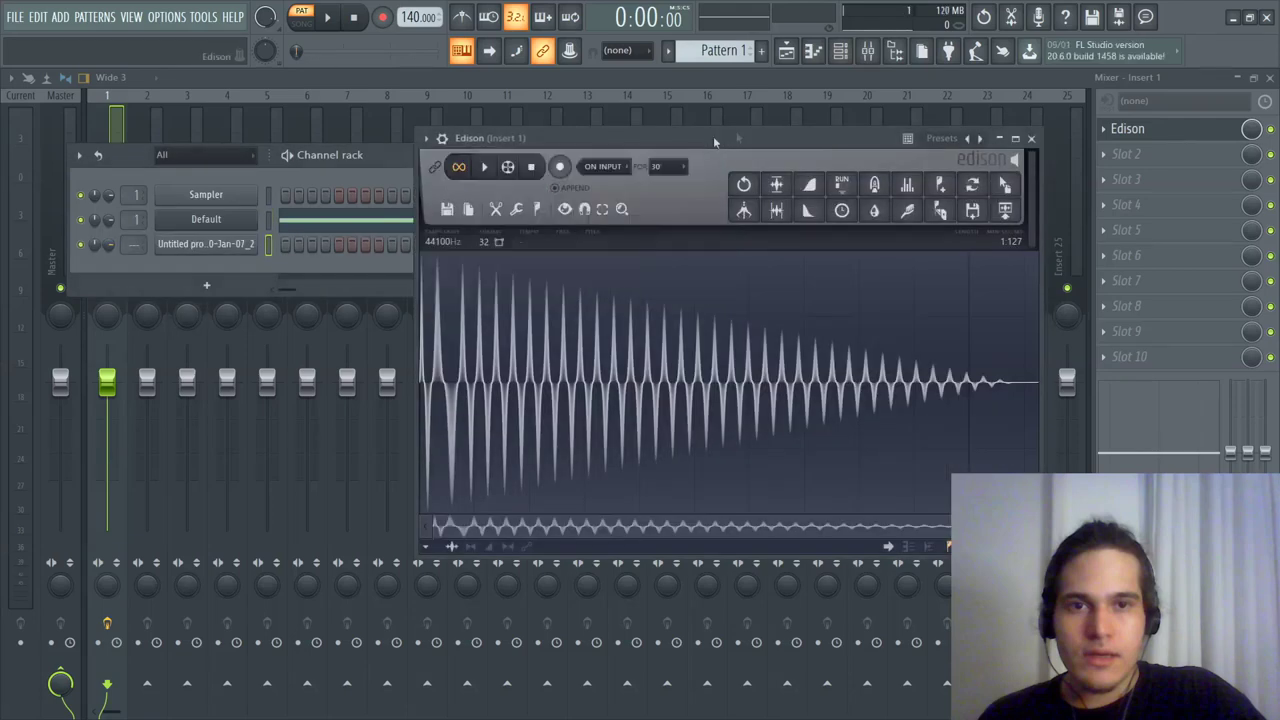
Step: Start saving the sample as a file and browse to the !LIVE BEATS folder inside MUSICA on the desktop
{"action": "left_click", "coordinate": [449, 210]}
{"action": "left_click", "coordinate": [480, 263]}
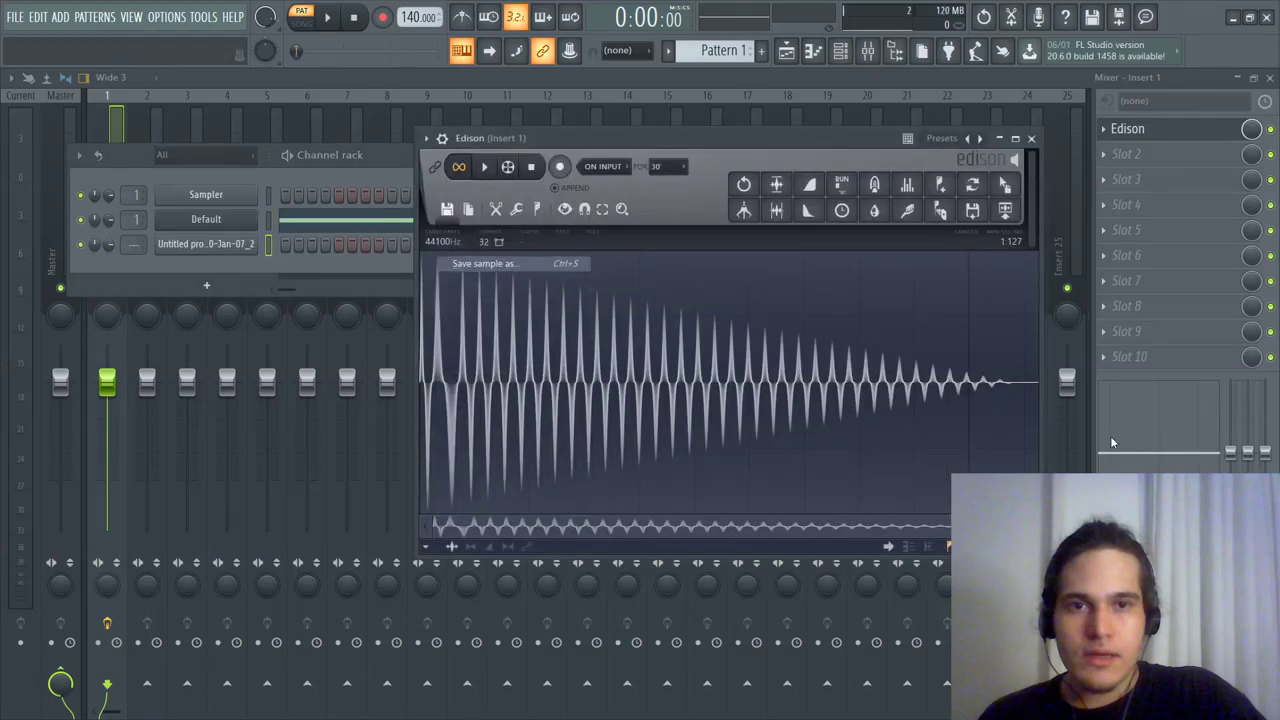
{"action": "scroll", "coordinate": [740, 240], "scroll_direction": "up", "scroll_amount": 5}
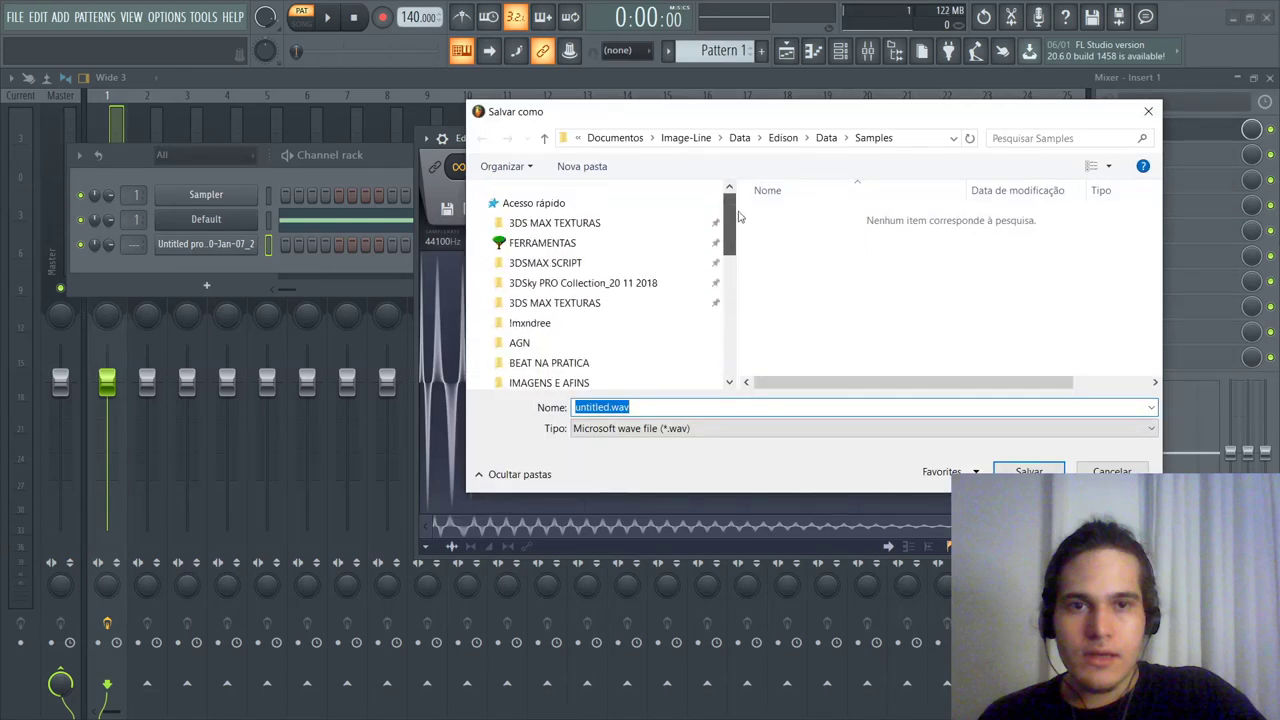
{"action": "scroll", "coordinate": [740, 230], "scroll_direction": "down", "scroll_amount": 2}
{"action": "left_click", "coordinate": [519, 309]}
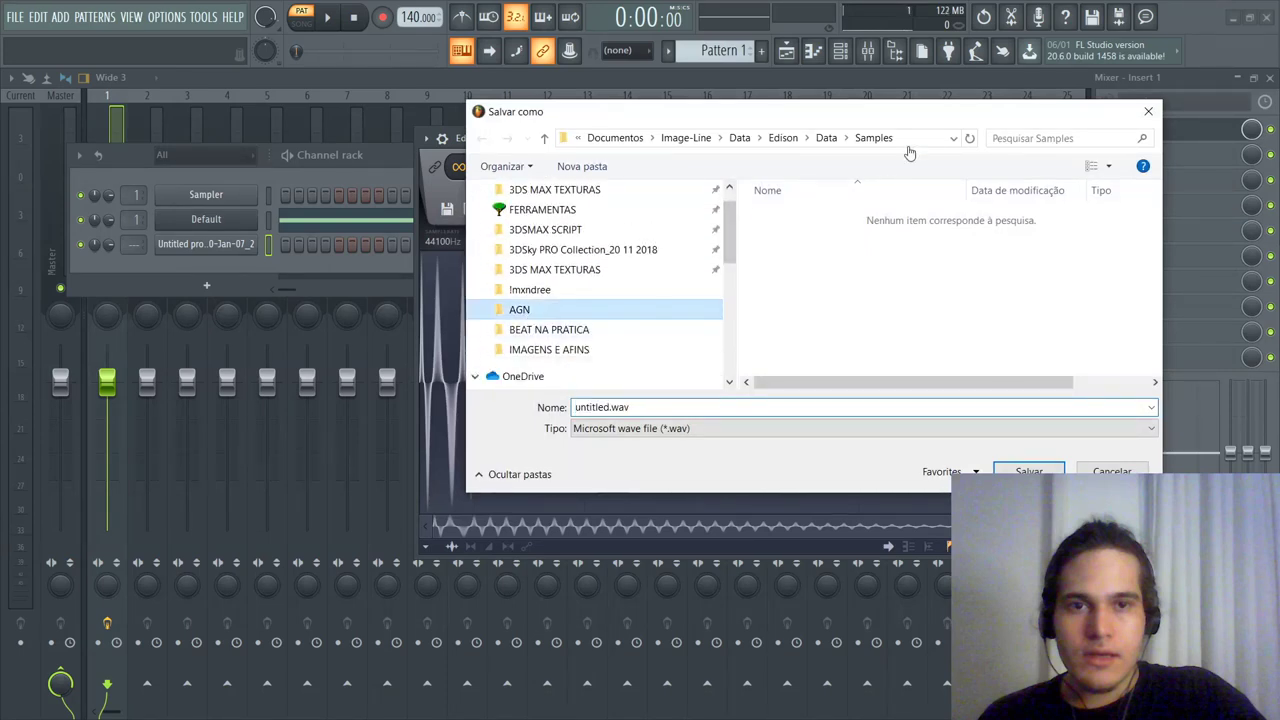
{"action": "left_click", "coordinate": [720, 138]}
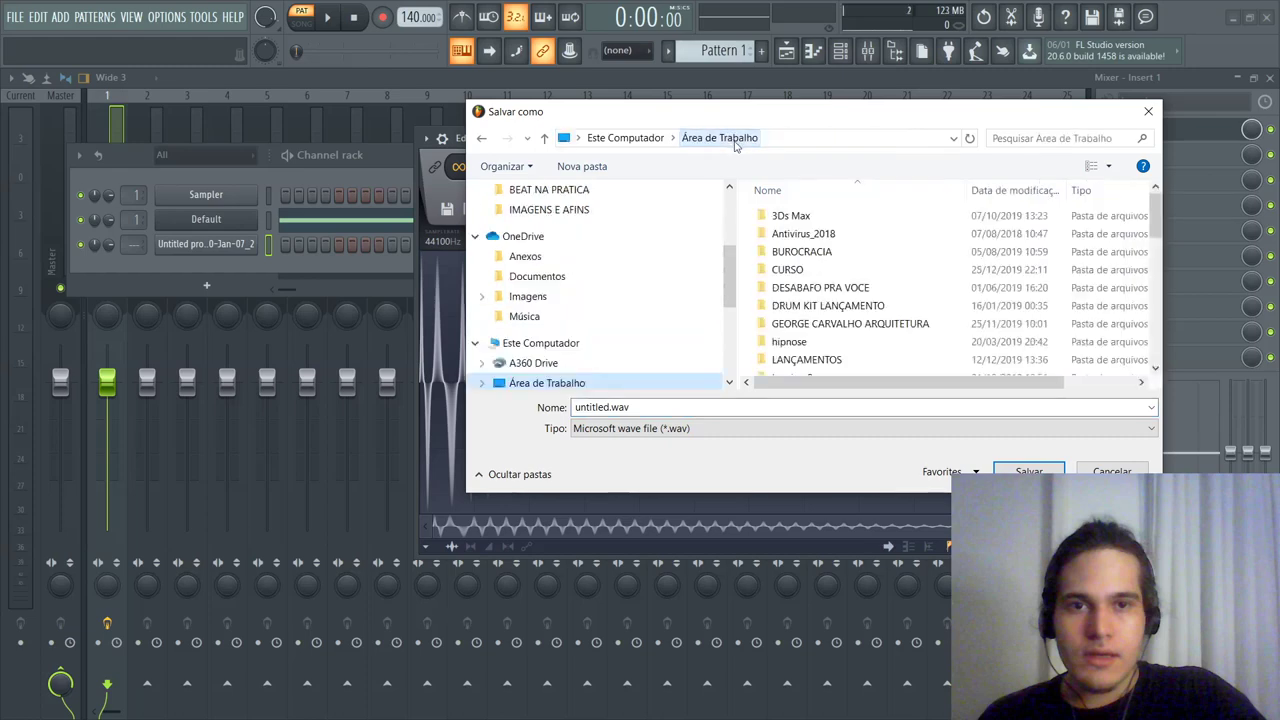
{"action": "type", "text": "mus"}
{"action": "key", "text": "Return"}
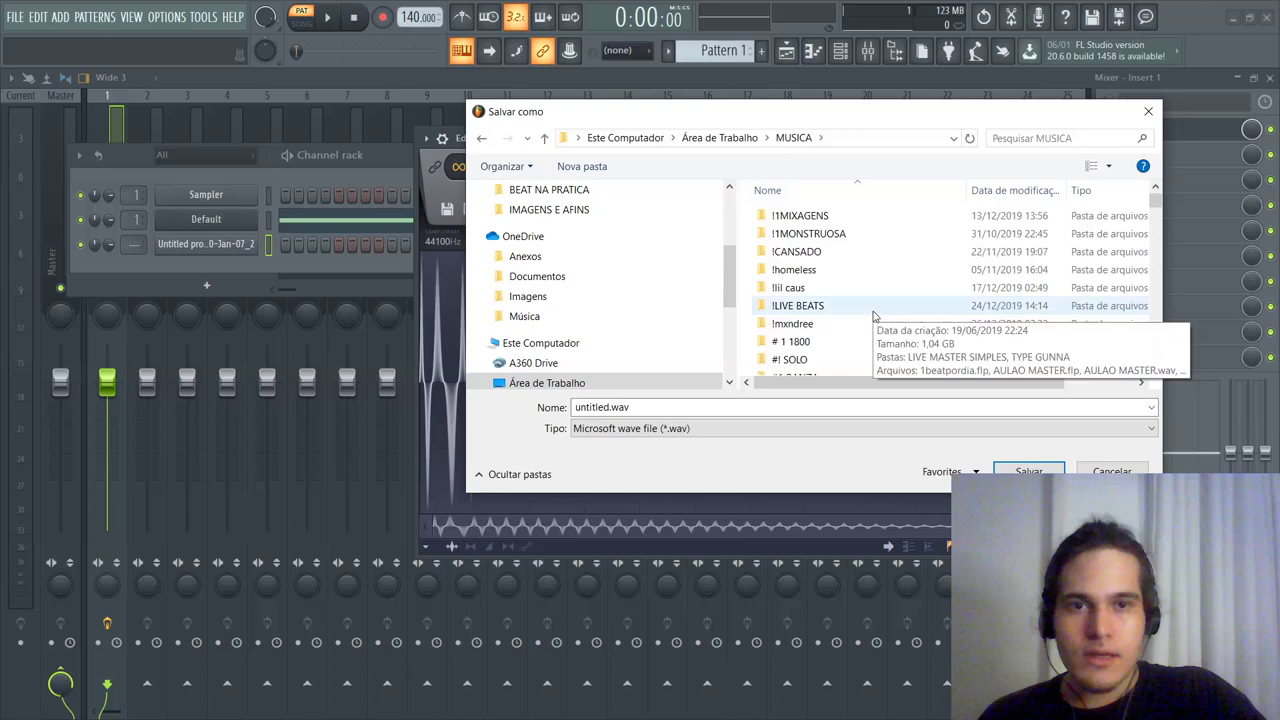
{"action": "left_click", "coordinate": [873, 316]}
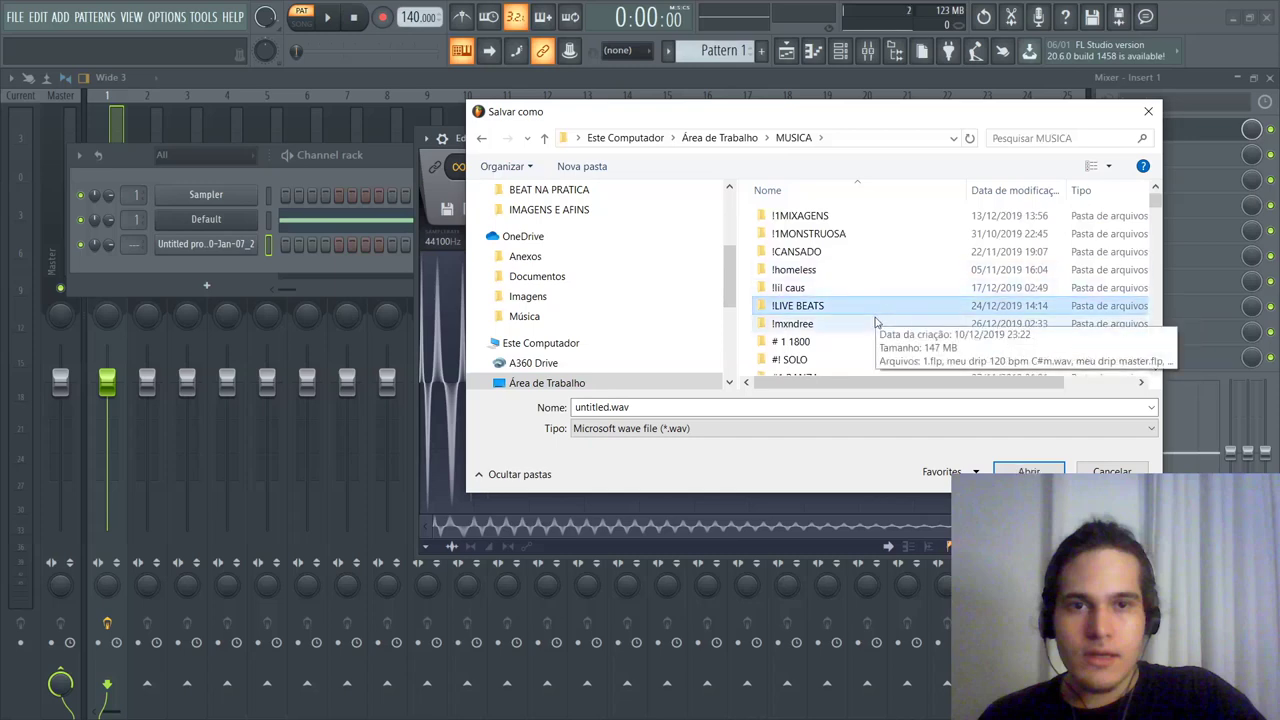
{"action": "double_click", "coordinate": [873, 313]}
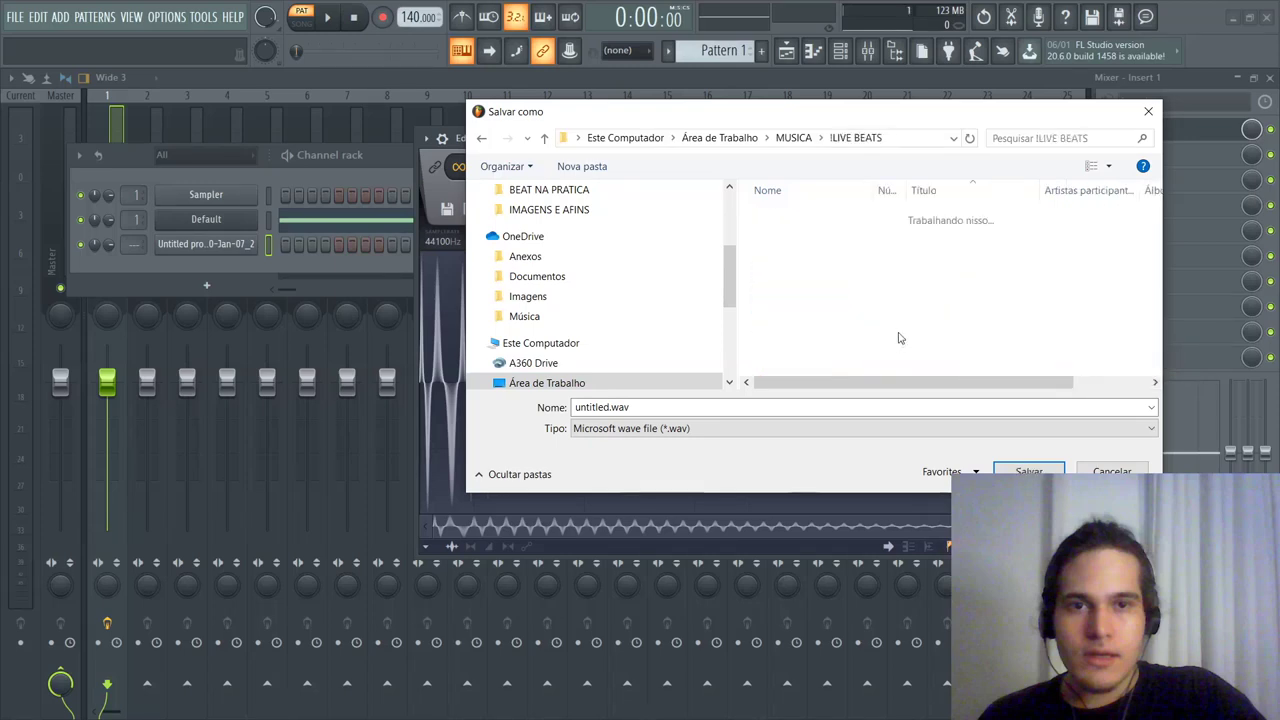
Step: Create a new folder named DRUM KIT DA LIVE inside !LIVE BEATS and open it
{"action": "scroll", "coordinate": [1162, 225], "scroll_direction": "down", "scroll_amount": 3}
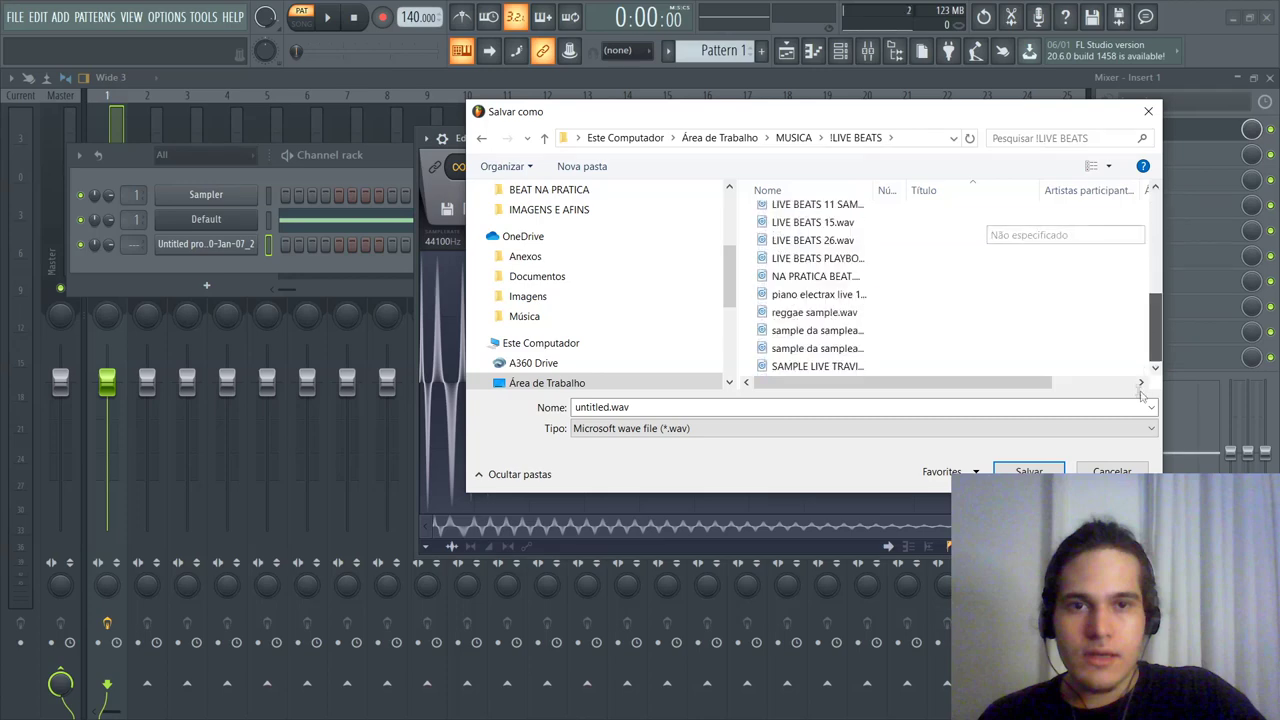
{"action": "scroll", "coordinate": [1100, 212], "scroll_direction": "up", "scroll_amount": 3}
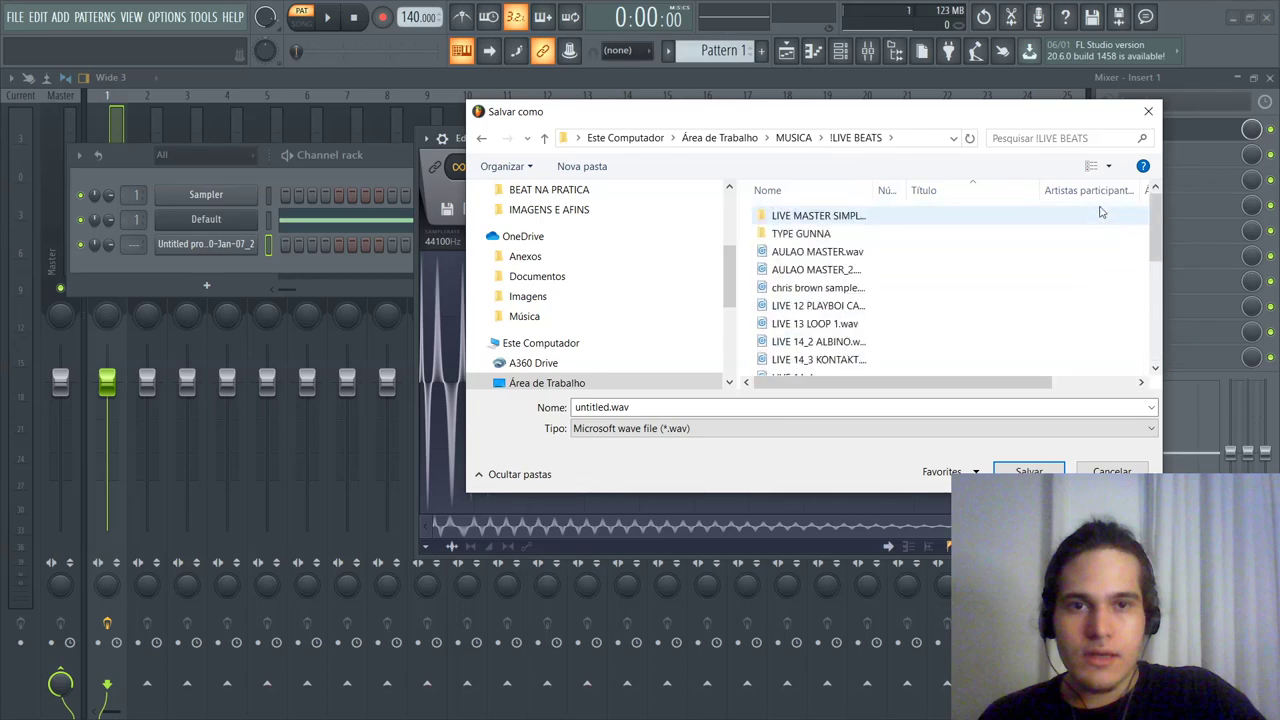
{"action": "right_click", "coordinate": [1034, 218]}
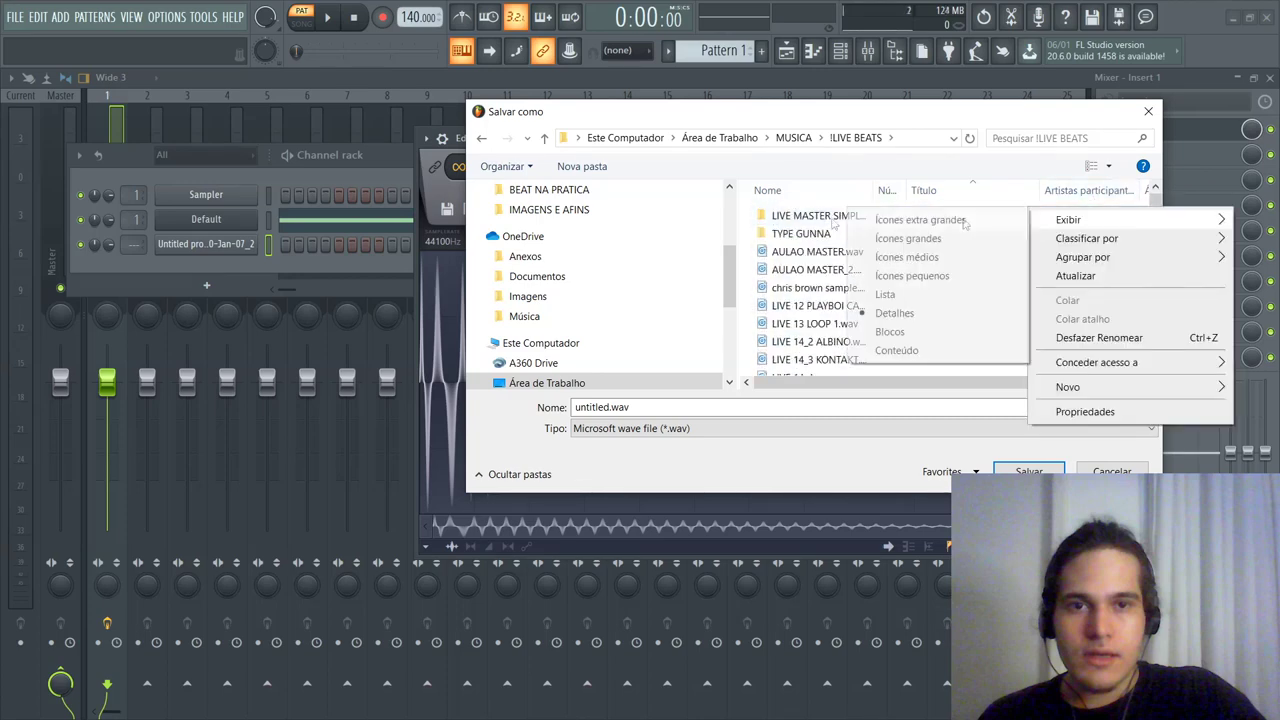
{"action": "right_click", "coordinate": [760, 206]}
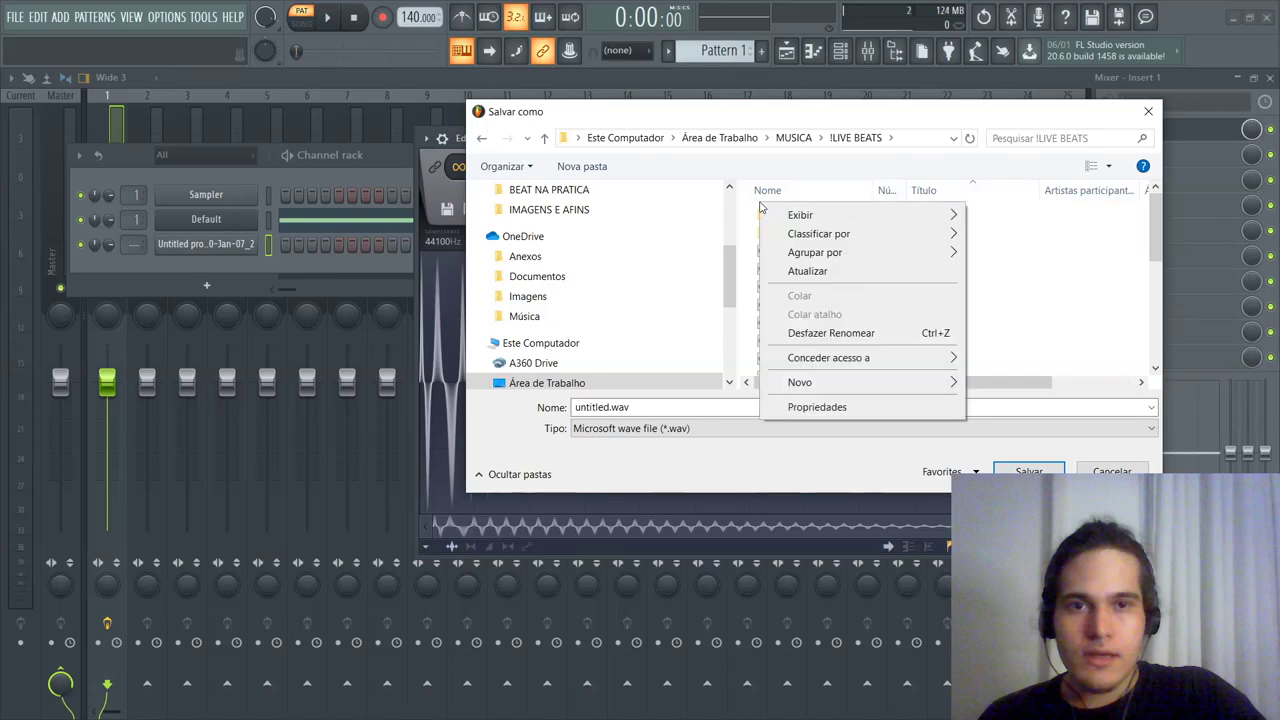
{"action": "mouse_move", "coordinate": [940, 382]}
{"action": "left_click", "coordinate": [990, 381]}
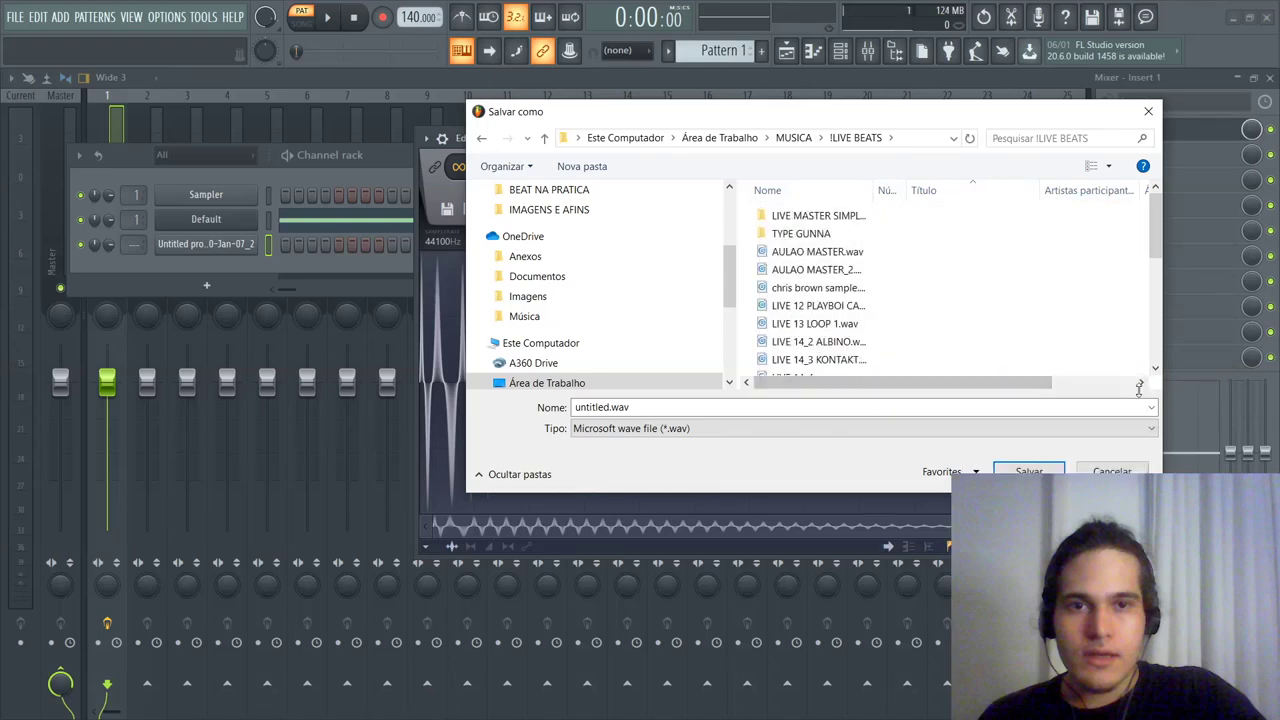
{"action": "key", "text": "Caps_Lock"}
{"action": "type", "text": "DRUM KIT DA LIVE7"}
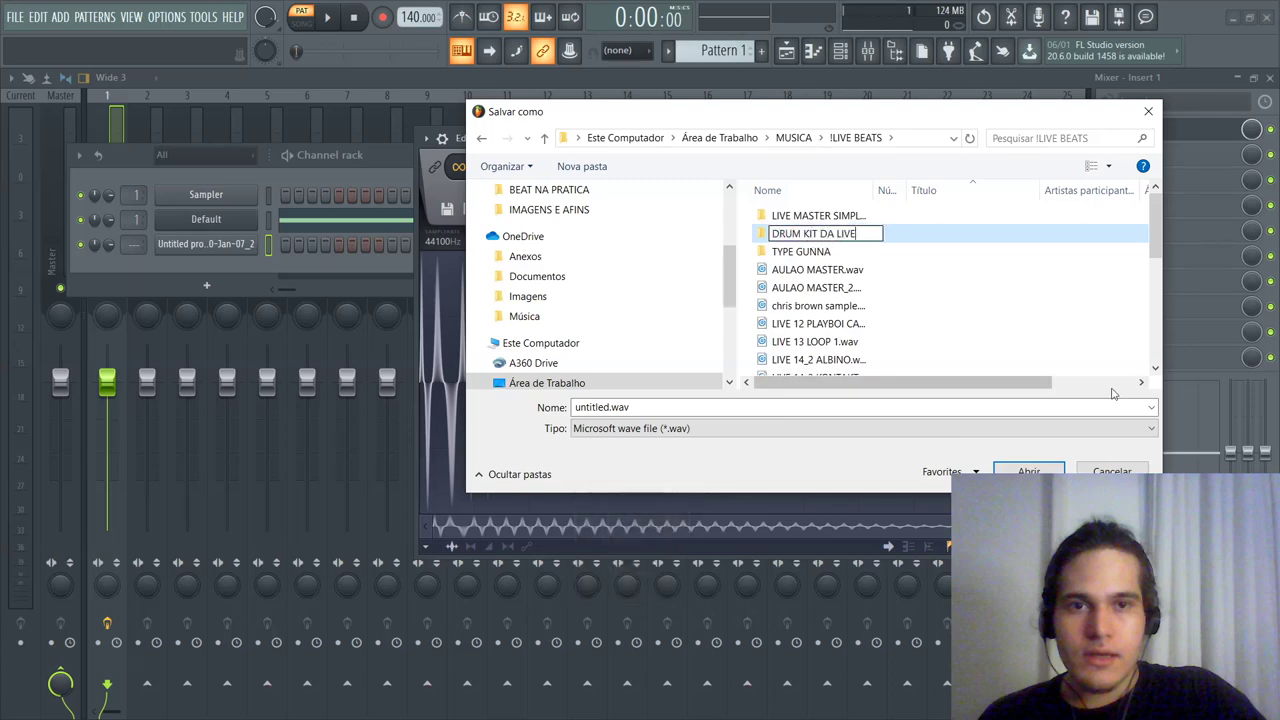
{"action": "key", "text": "Return"}
{"action": "key", "text": "Return"}
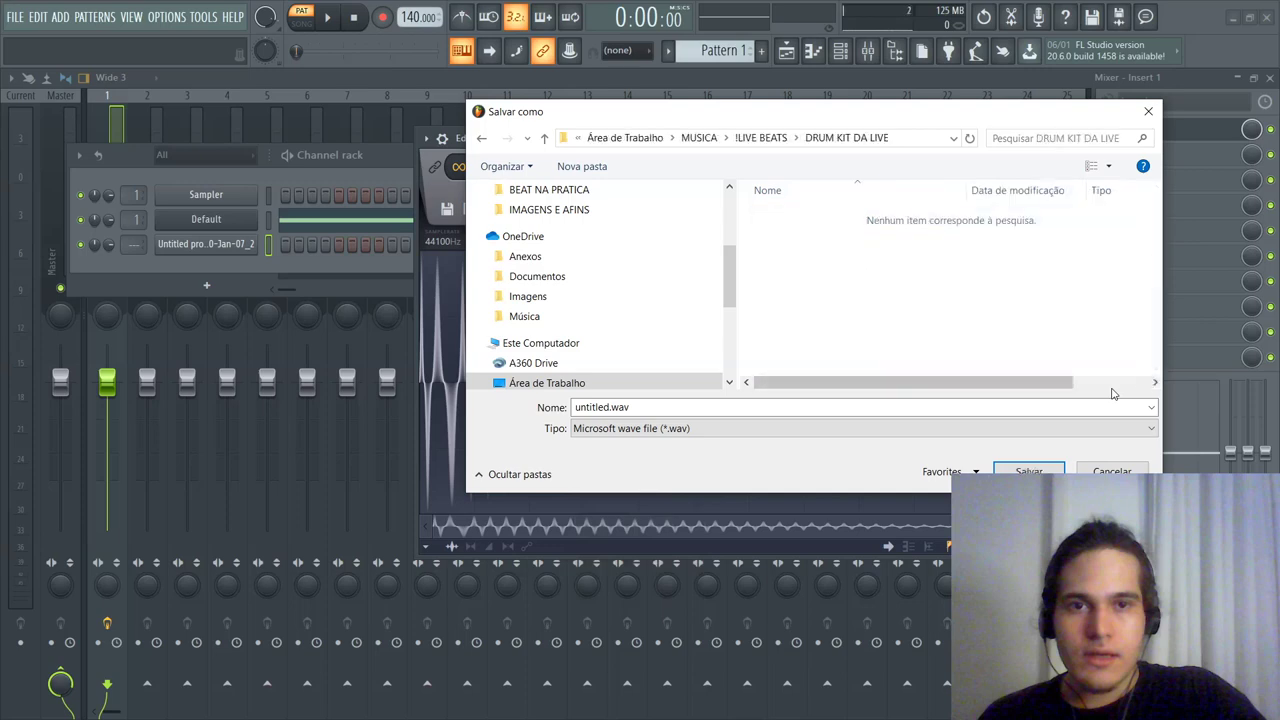
Step: Save the sample as a wave file named 808 in the DRUM KIT DA LIVE folder
{"action": "left_click", "coordinate": [776, 428]}
{"action": "left_click", "coordinate": [776, 426]}
{"action": "left_click", "coordinate": [776, 408]}
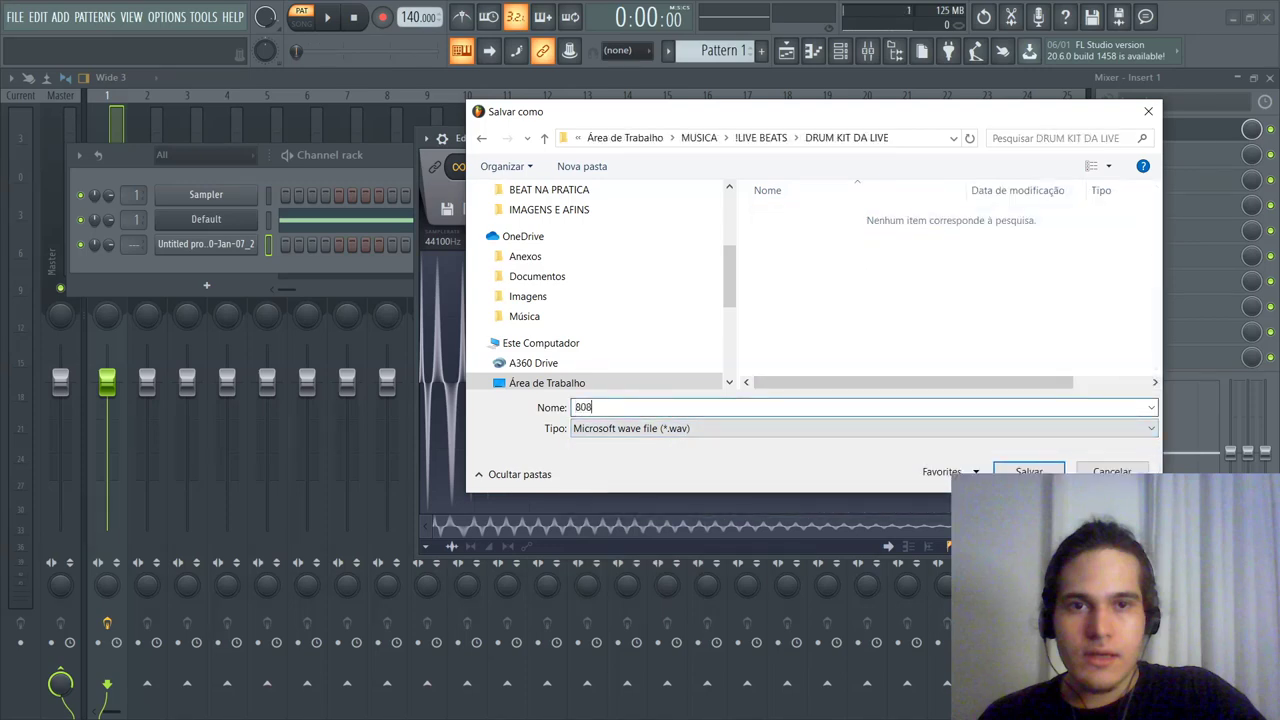
{"action": "key", "text": "Return"}
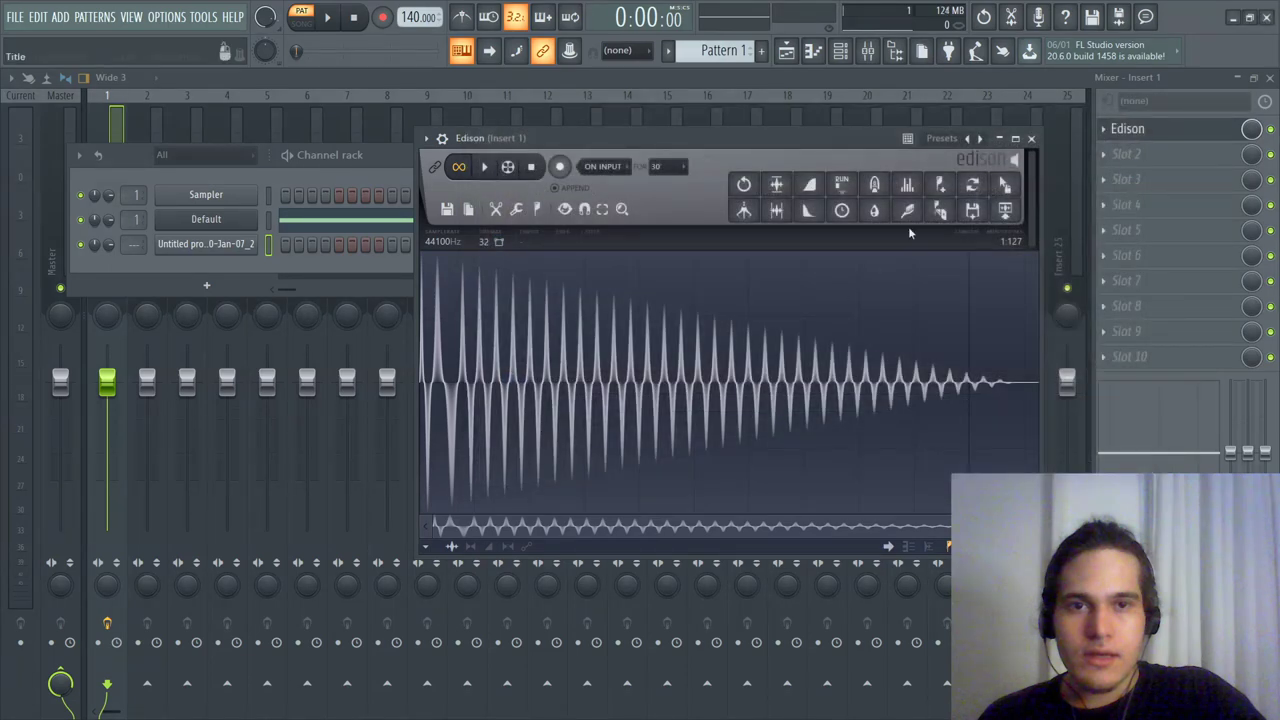
Step: Close the Edison window and bring up the playlist
{"action": "left_click", "coordinate": [1033, 139]}
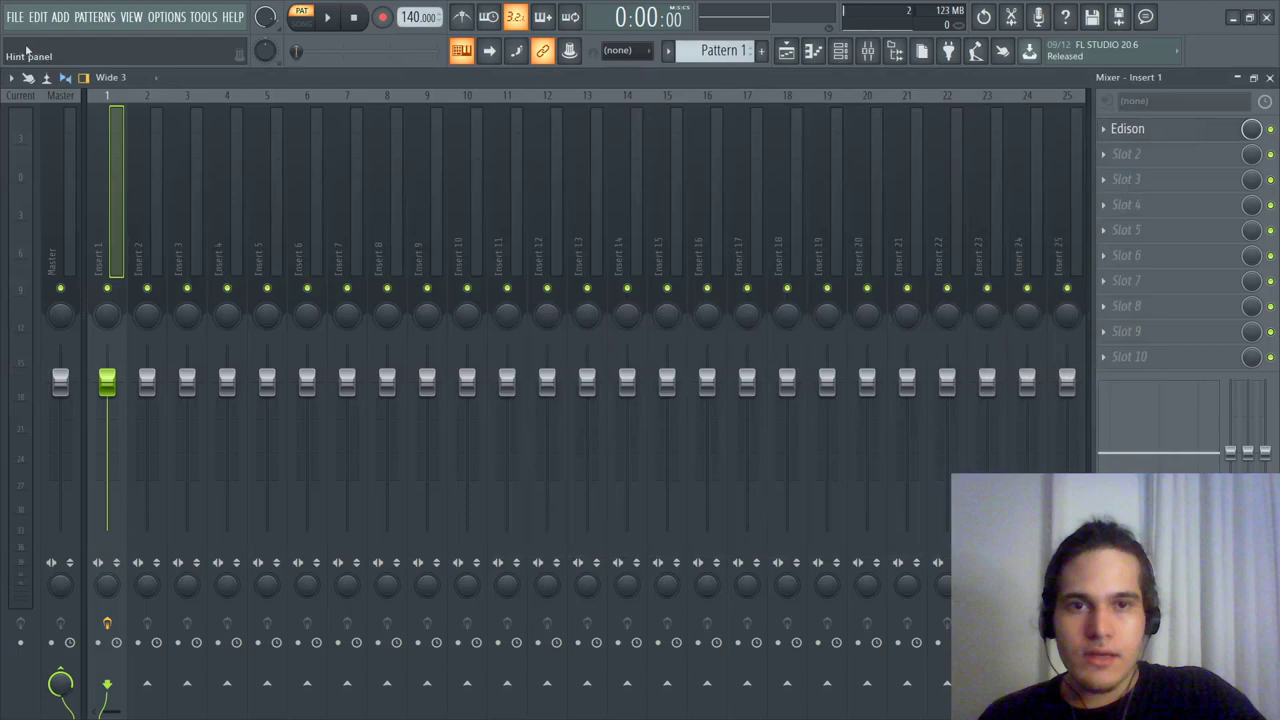
{"action": "left_click", "coordinate": [790, 56]}
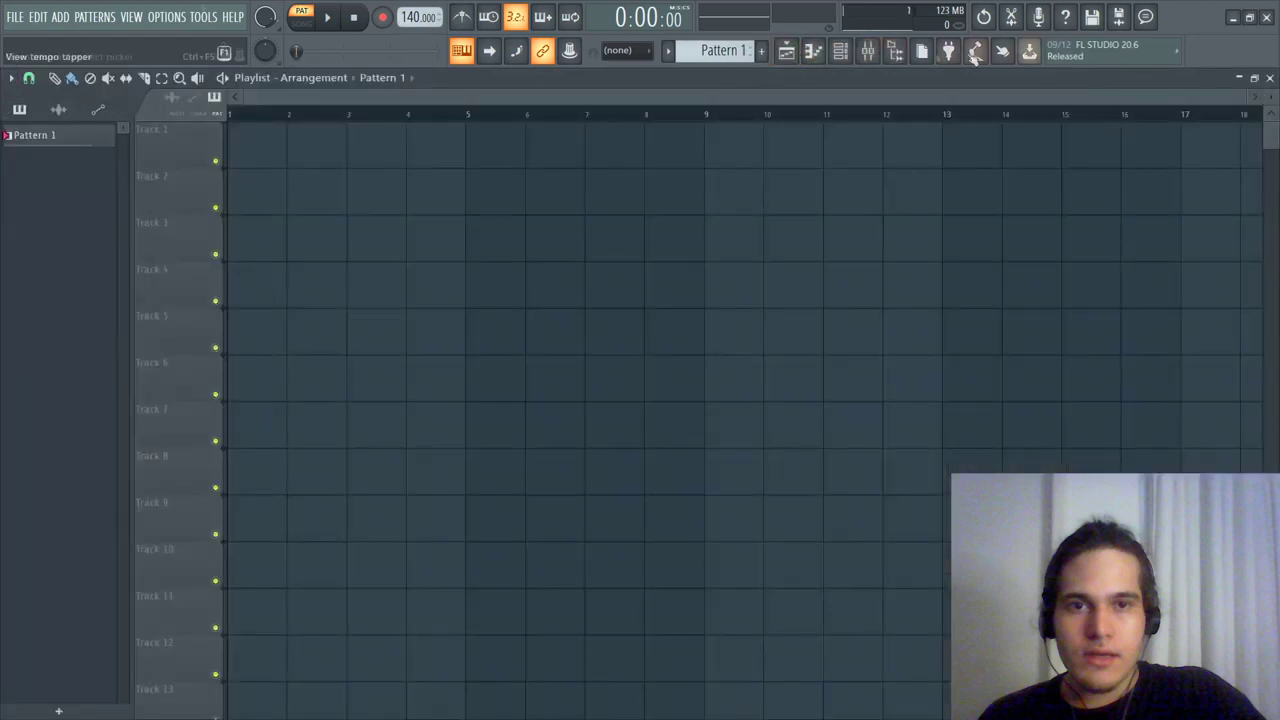
Step: Show the browser and open the settings for its extra search folders
{"action": "left_click", "coordinate": [896, 52]}
{"action": "left_click", "coordinate": [62, 136]}
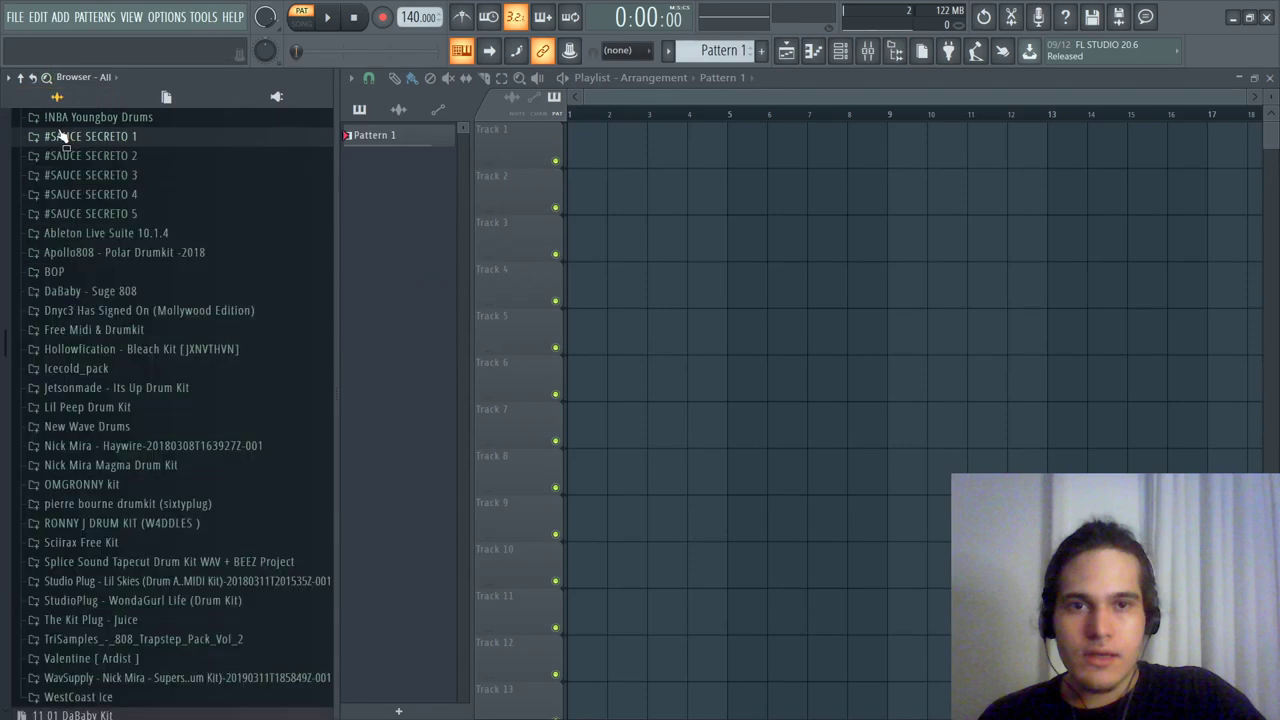
{"action": "left_click", "coordinate": [8, 77]}
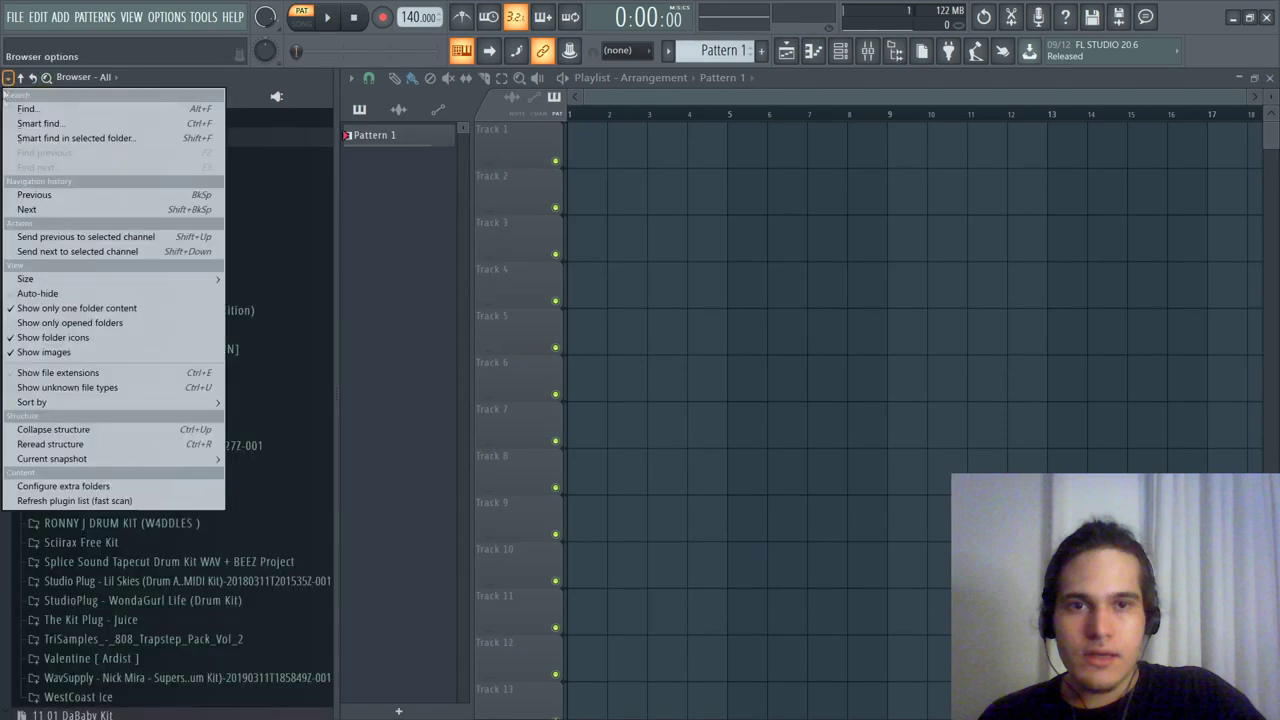
{"action": "left_click", "coordinate": [64, 487]}
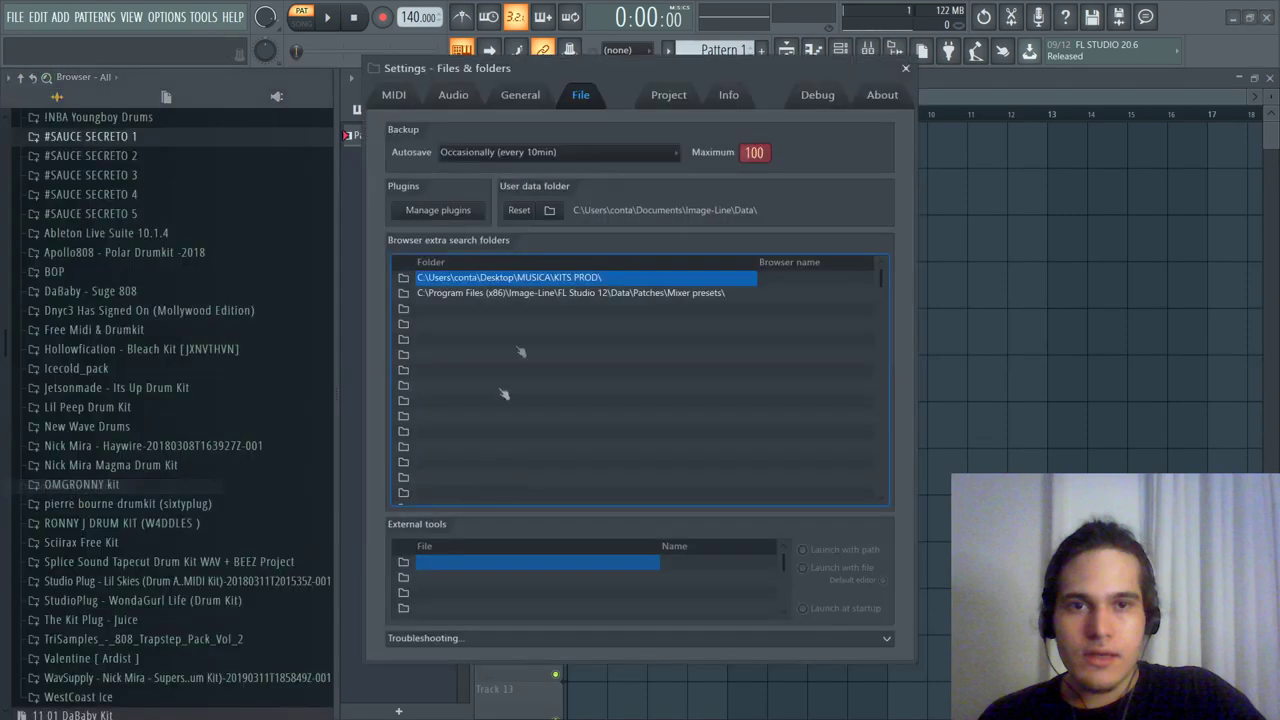
Step: Add MUSICA's !LIVE BEATS\DRUM KIT DA LIVE folder as the third browser extra search folder and close the settings
{"action": "left_click", "coordinate": [403, 307]}
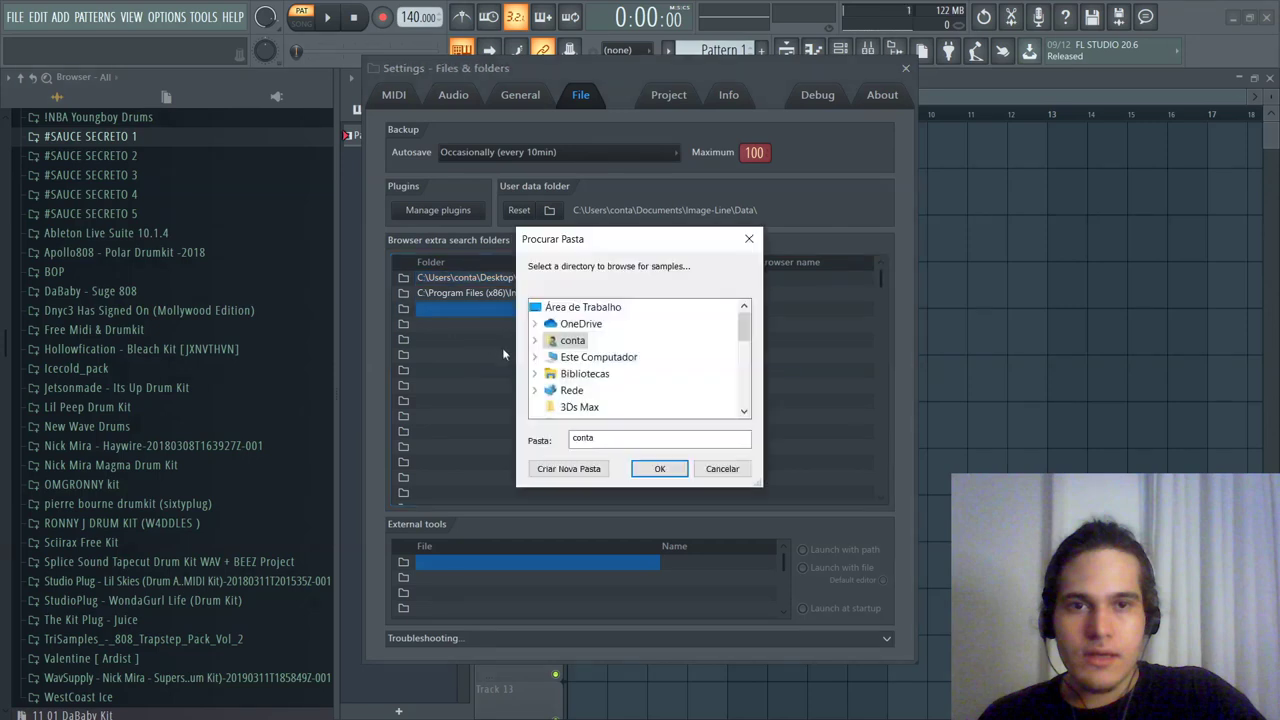
{"action": "left_click_drag", "start_coordinate": [745, 323], "coordinate": [742, 369]}
{"action": "left_click", "coordinate": [600, 390]}
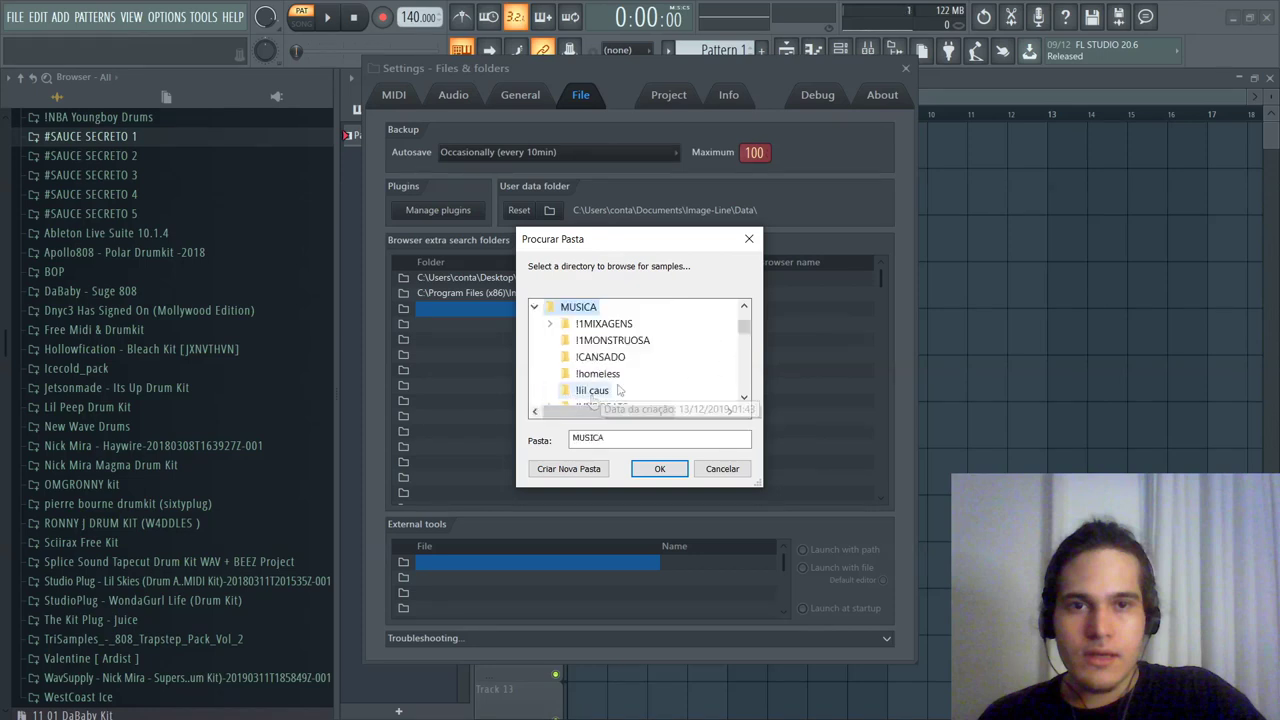
{"action": "scroll", "coordinate": [632, 370], "scroll_direction": "up", "scroll_amount": 5}
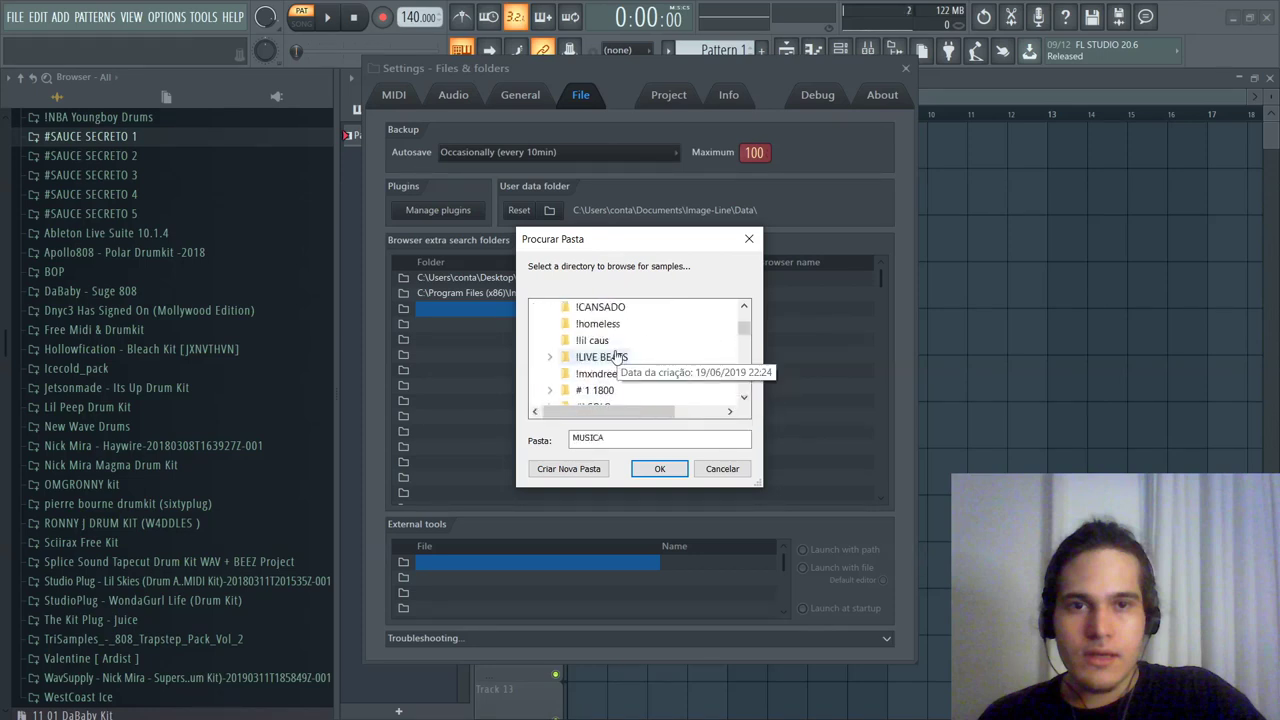
{"action": "scroll", "coordinate": [614, 375], "scroll_direction": "down", "scroll_amount": 3}
{"action": "left_click", "coordinate": [601, 357]}
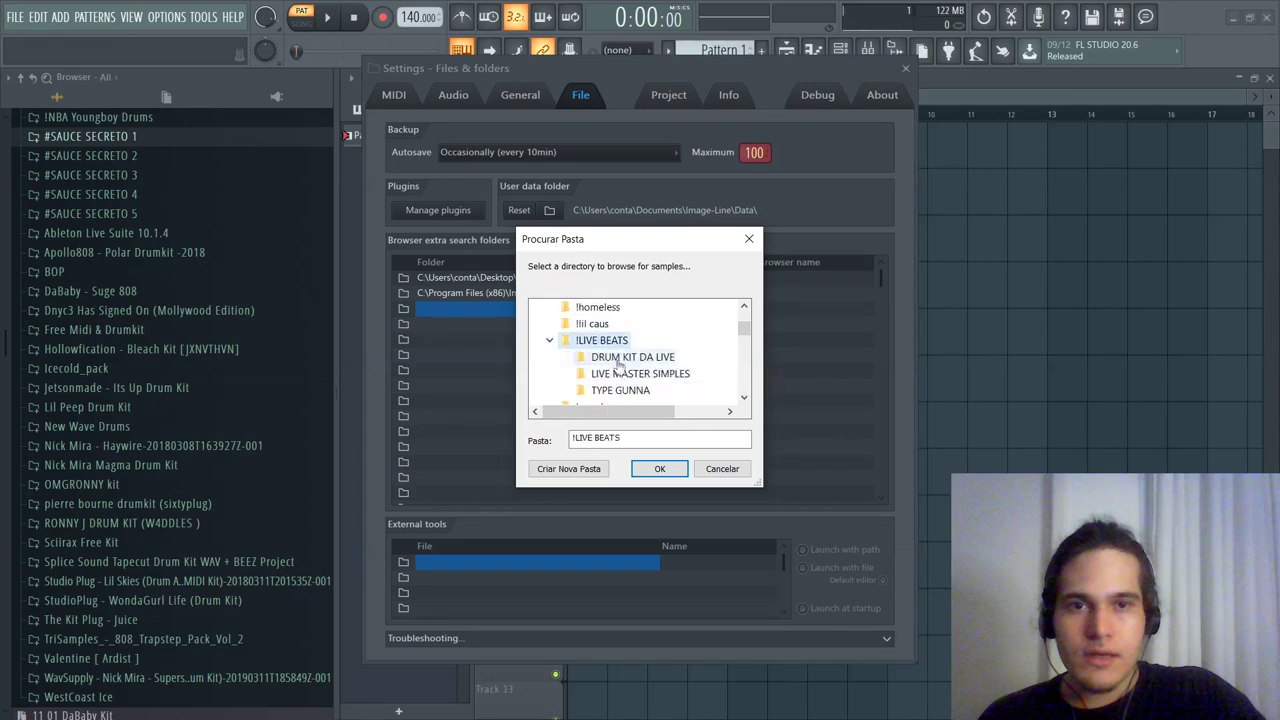
{"action": "left_click", "coordinate": [633, 357]}
{"action": "left_click", "coordinate": [660, 468]}
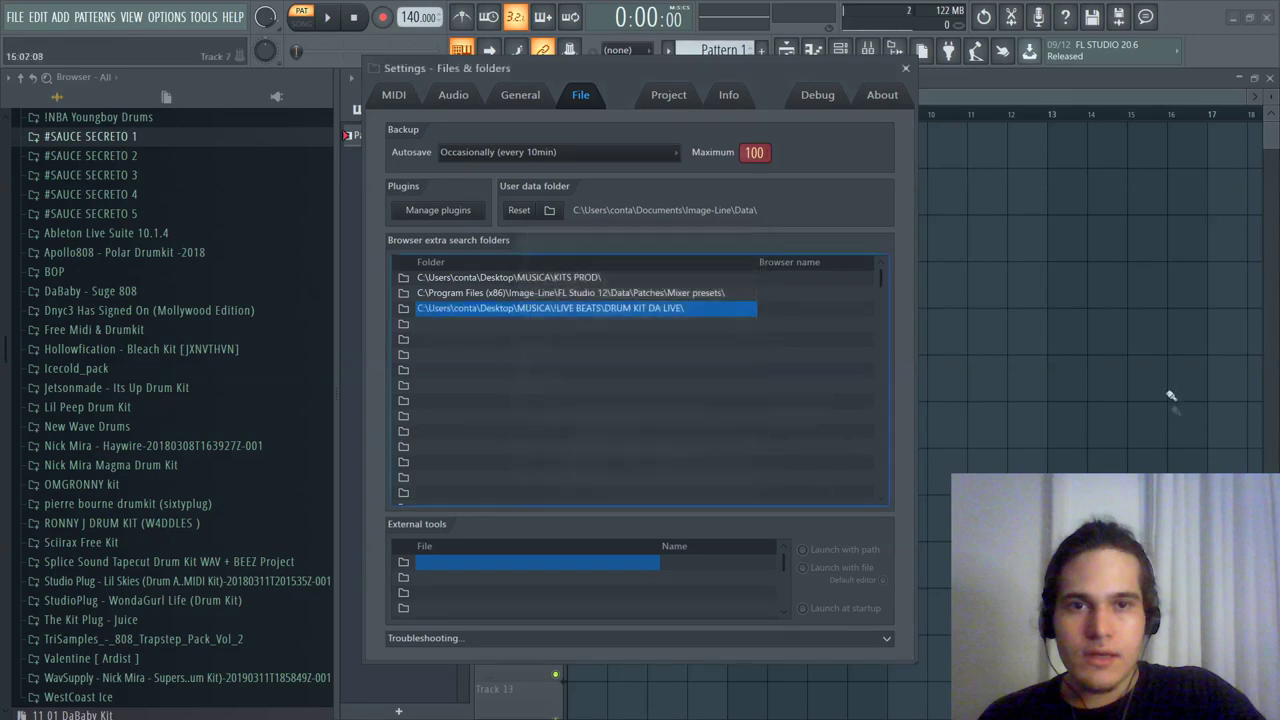
{"action": "key", "text": "Escape"}
Step: Return the browser to its top level, expand DRUM KIT DA LIVE and preview the 808 1 sample
{"action": "left_click", "coordinate": [20, 79]}
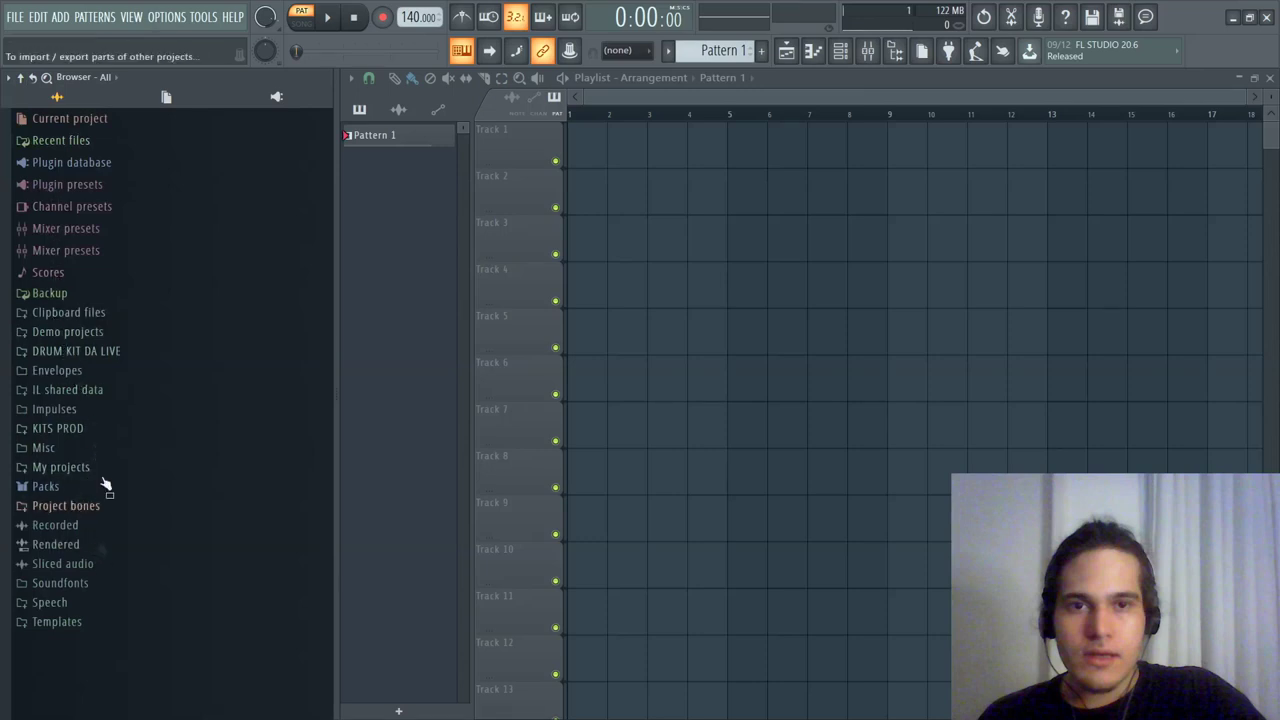
{"action": "left_click", "coordinate": [95, 352]}
{"action": "left_click", "coordinate": [57, 372]}
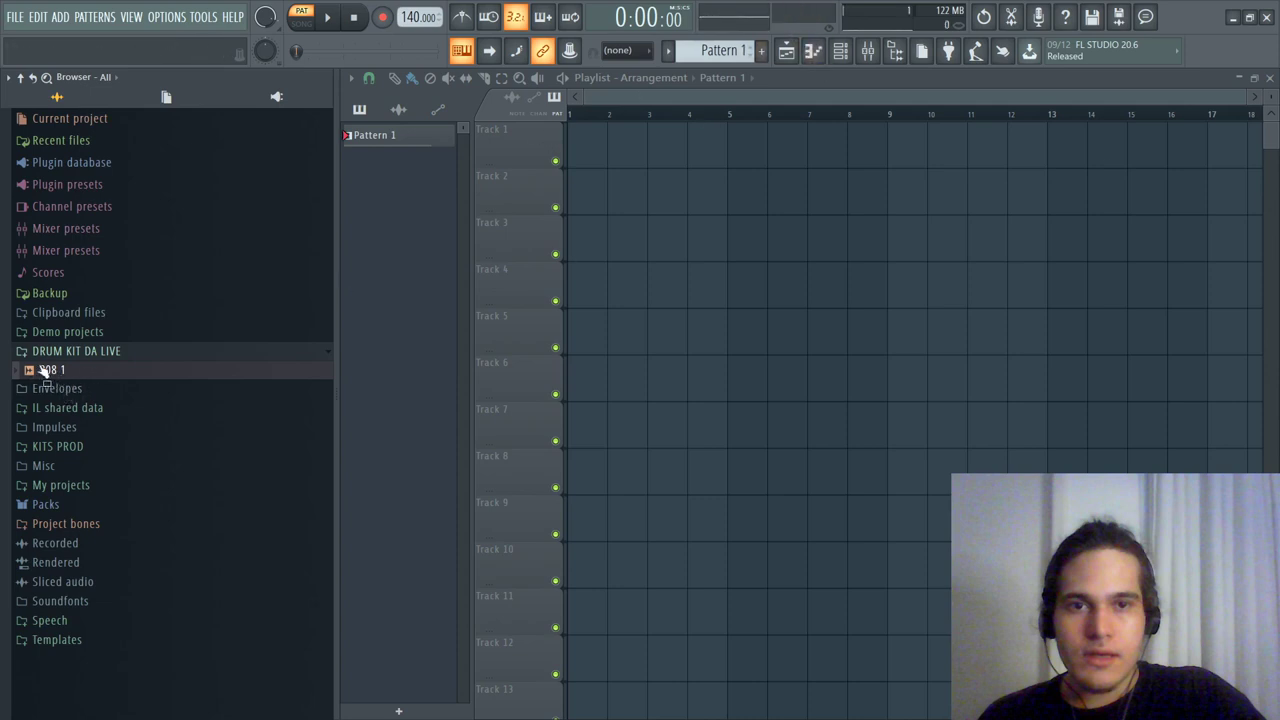
Step: Load the 808 1 sample into the third channel of the channel rack and mute the Default channel
{"action": "left_click", "coordinate": [840, 52]}
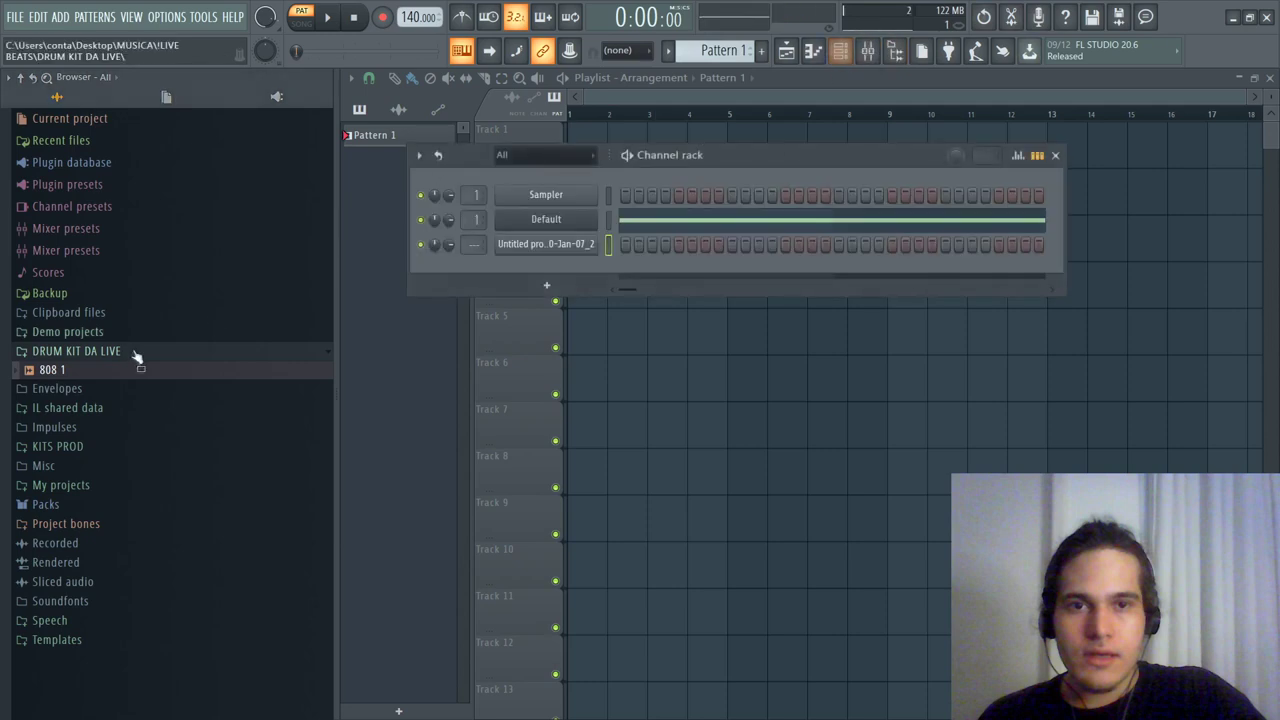
{"action": "left_click_drag", "start_coordinate": [138, 378], "coordinate": [575, 262]}
{"action": "right_click", "coordinate": [591, 246]}
{"action": "left_click", "coordinate": [686, 412]}
{"action": "left_click", "coordinate": [723, 422]}
{"action": "right_click", "coordinate": [580, 244]}
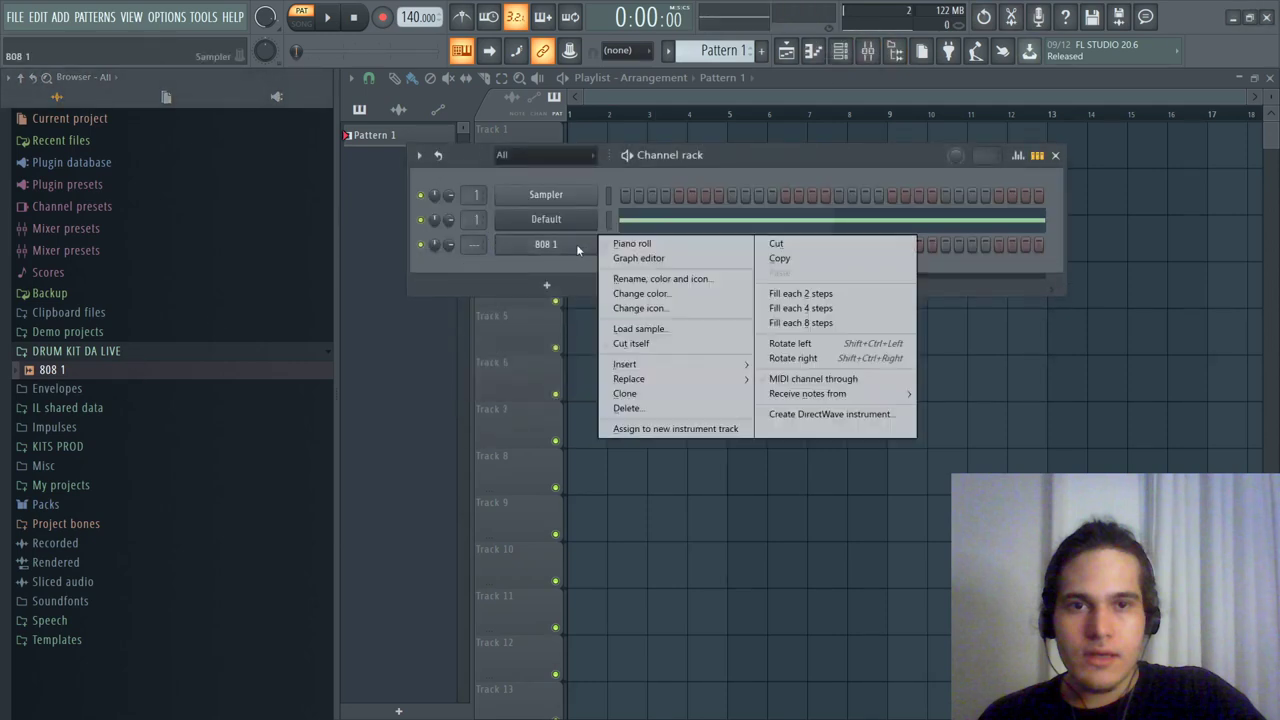
{"action": "left_click", "coordinate": [422, 230]}
Step: Open the 808 1 channel's piano roll and place a C5 note at the start of bar 1, shortened to 6 steps
{"action": "right_click", "coordinate": [560, 246]}
{"action": "left_click", "coordinate": [633, 243]}
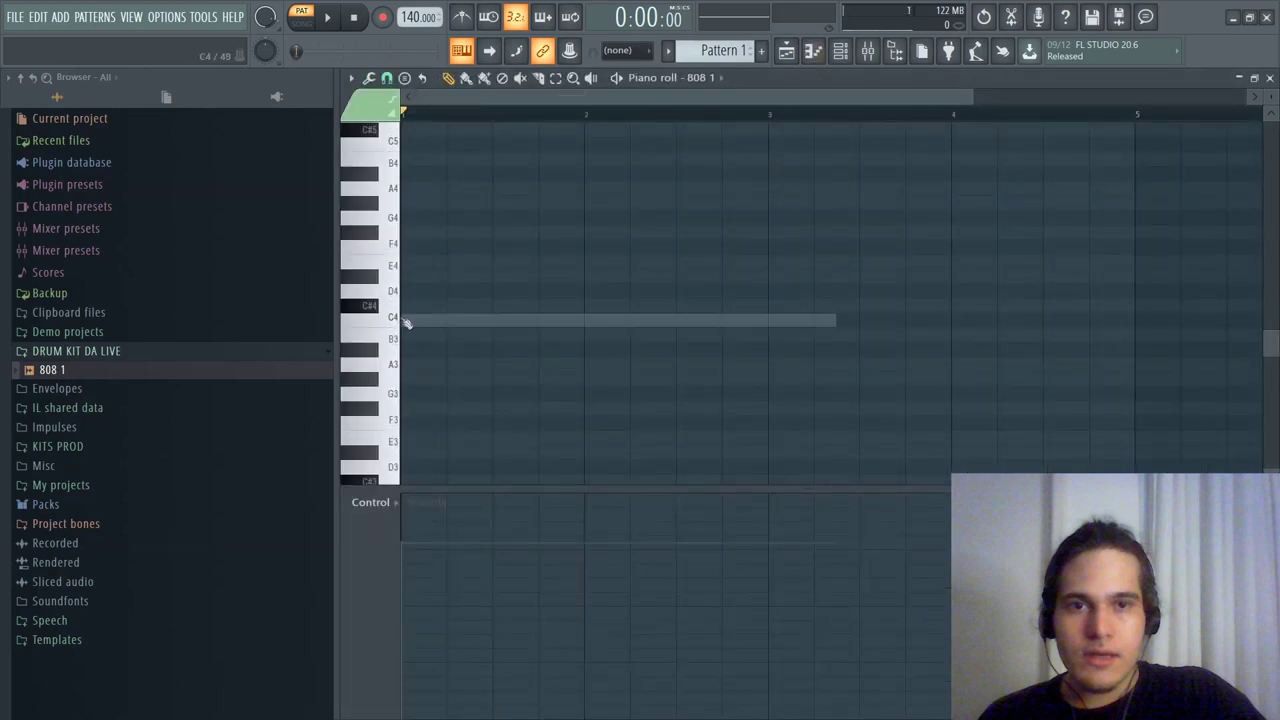
{"action": "scroll", "coordinate": [423, 177], "scroll_direction": "up", "scroll_amount": 5}
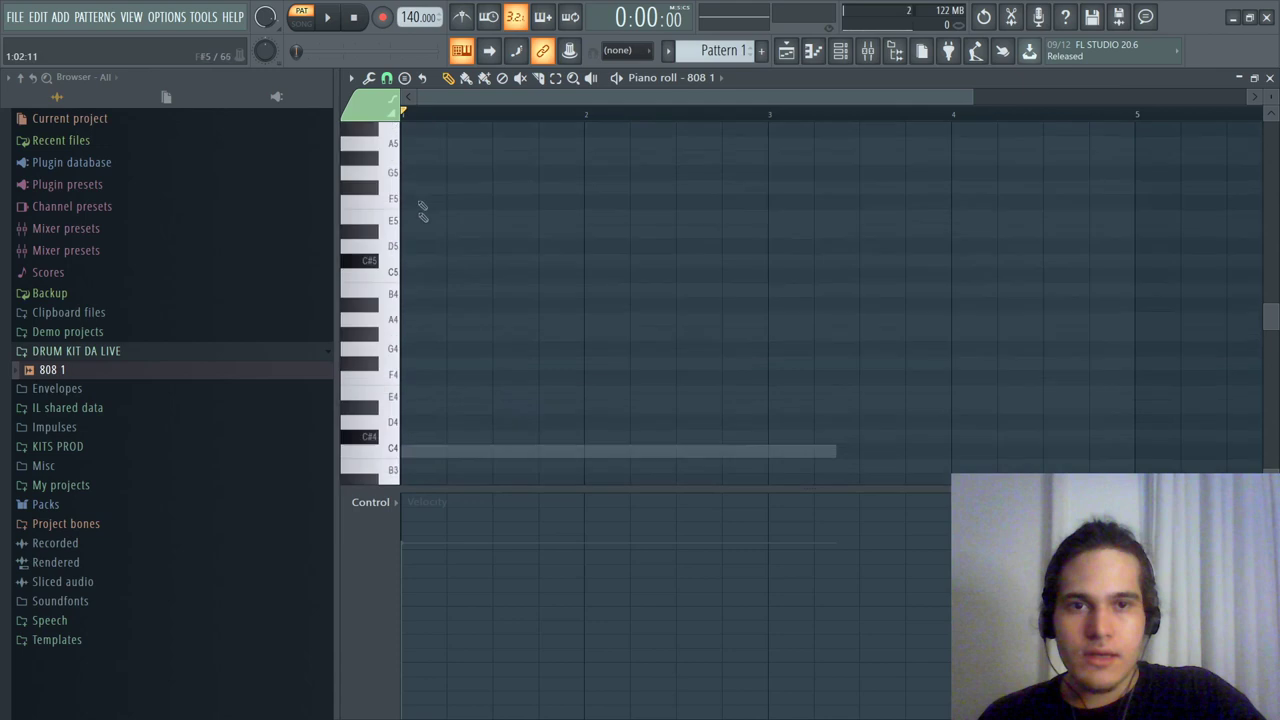
{"action": "left_click", "coordinate": [431, 277]}
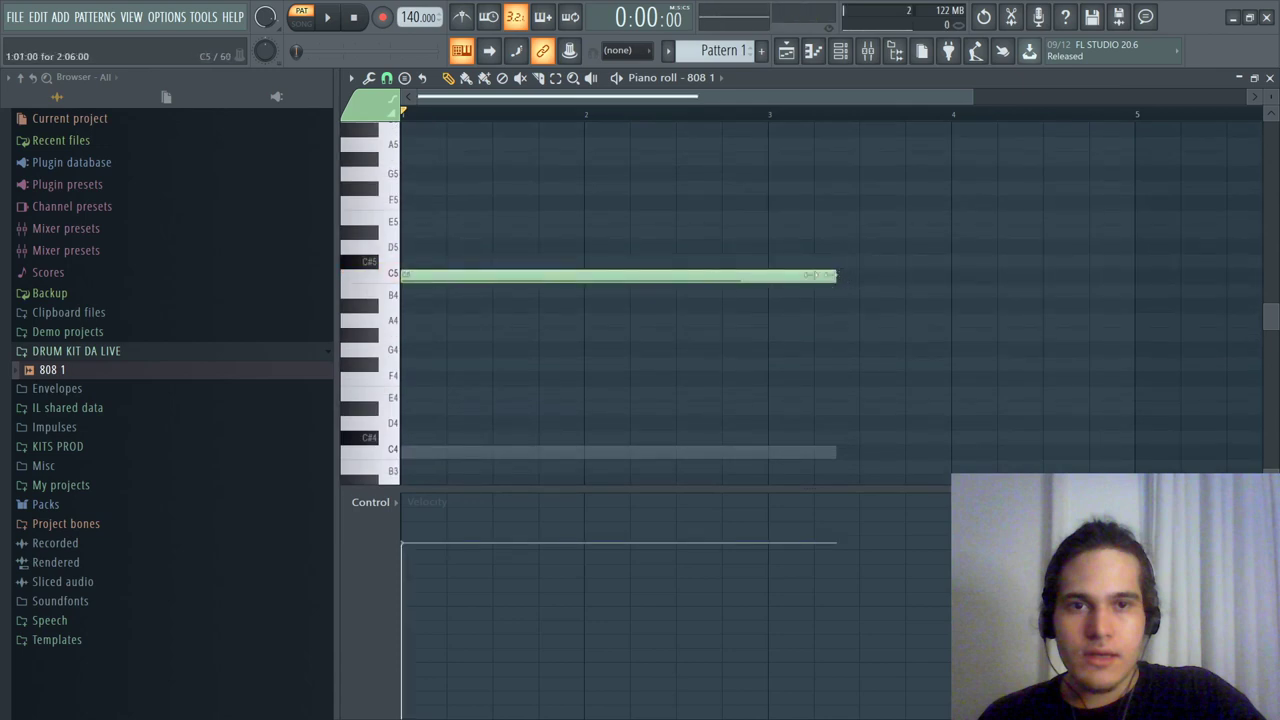
{"action": "left_click_drag", "start_coordinate": [812, 275], "coordinate": [462, 284]}
Step: Add 6-step E5 notes on beat 3 of bar 1 and on beats 2 and 4 of bar 2
{"action": "left_click", "coordinate": [494, 220]}
{"action": "left_click", "coordinate": [586, 217]}
{"action": "right_click", "coordinate": [592, 217]}
{"action": "left_click", "coordinate": [630, 218]}
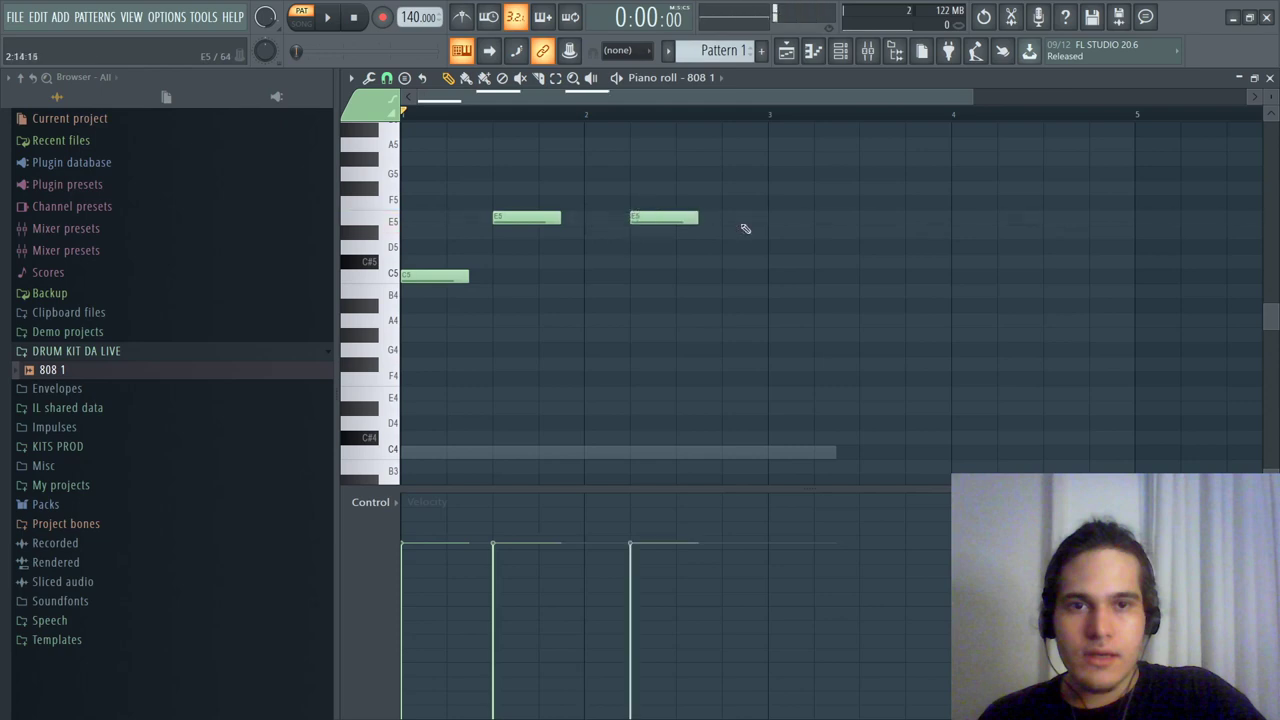
{"action": "left_click", "coordinate": [757, 220]}
Step: During playback, re-place the last E5 note, shorten it to 2 steps and add an equally short C5 note at bar 3
{"action": "key", "text": "space"}
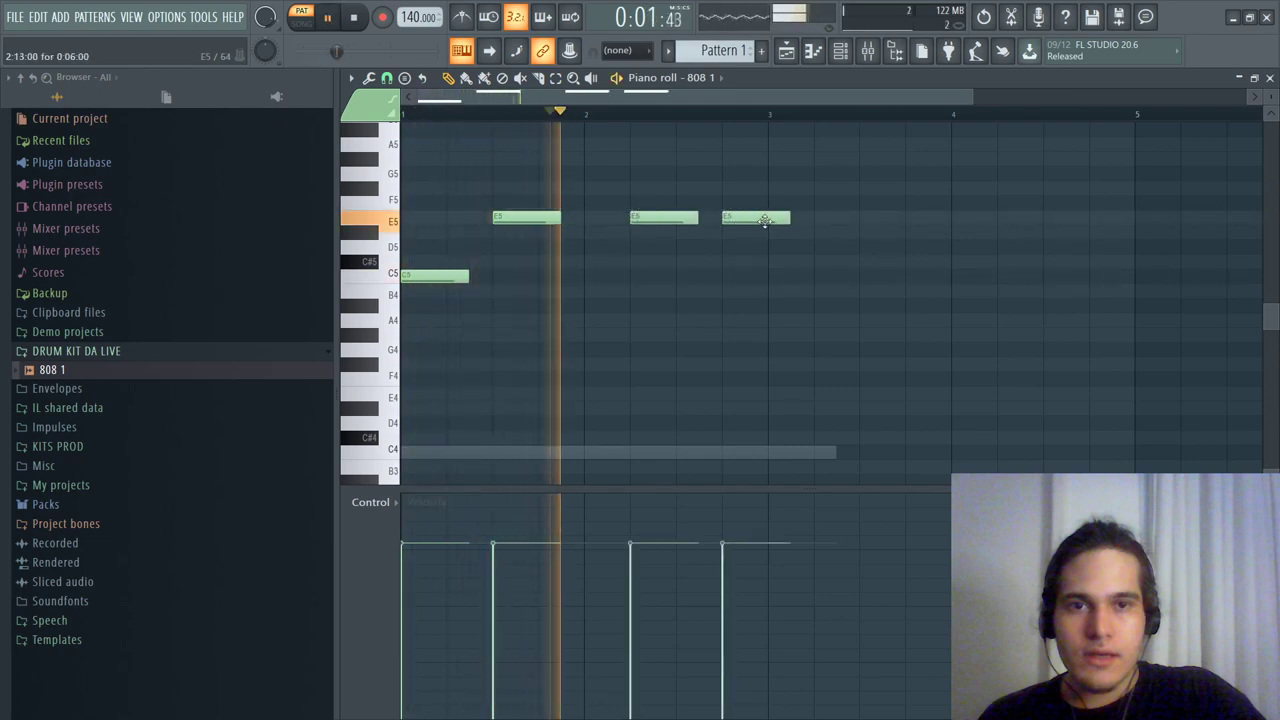
{"action": "right_click", "coordinate": [768, 224]}
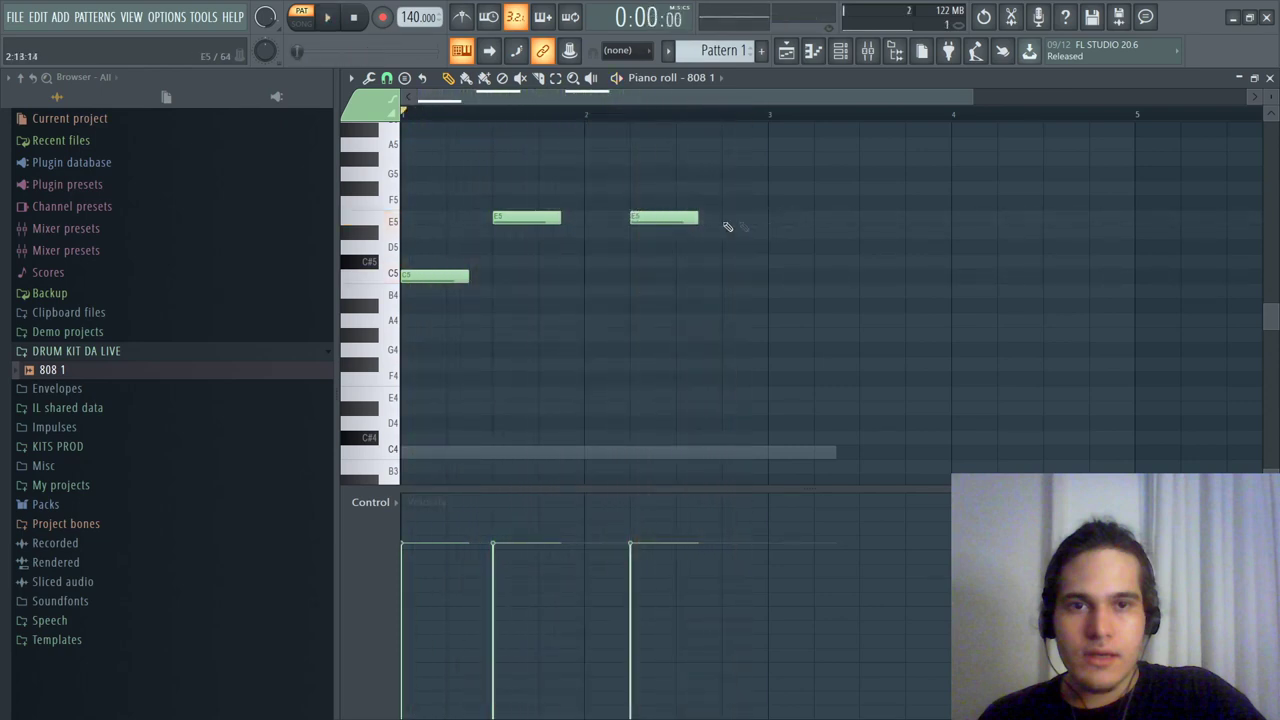
{"action": "left_click", "coordinate": [741, 220]}
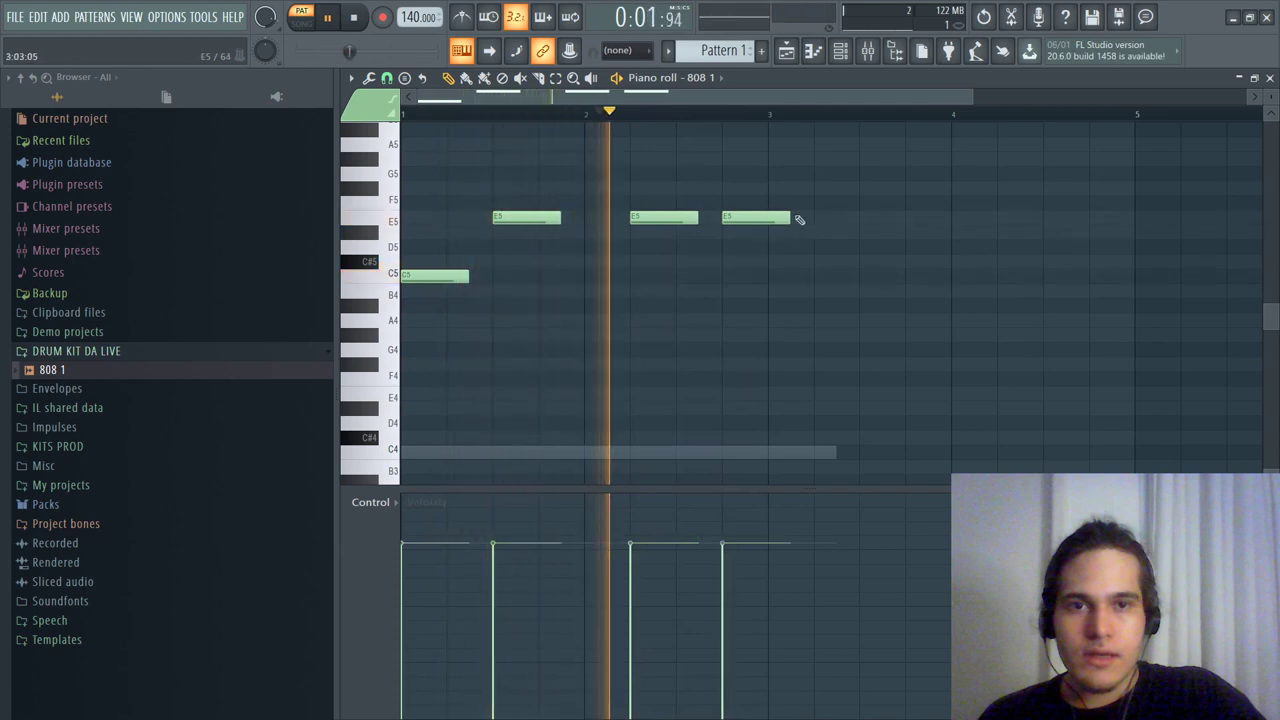
{"action": "left_click_drag", "start_coordinate": [790, 219], "coordinate": [746, 224]}
{"action": "left_click", "coordinate": [774, 277]}
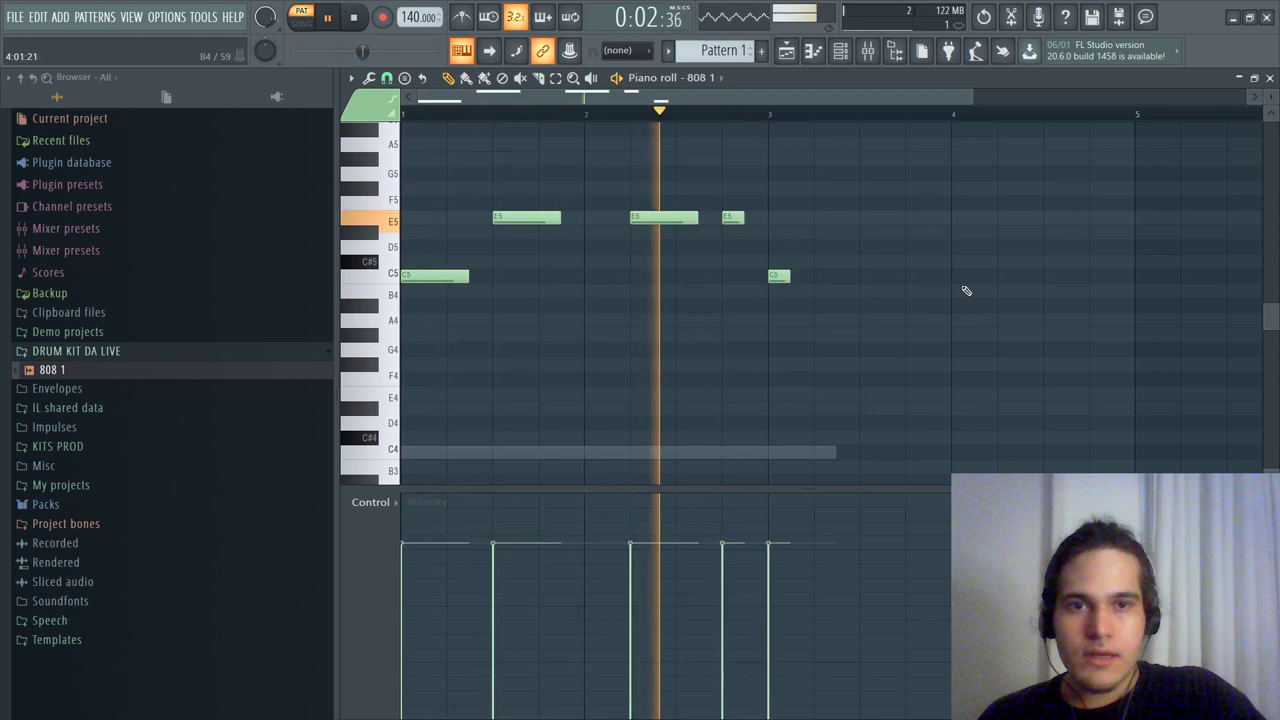
{"action": "key", "text": "space"}
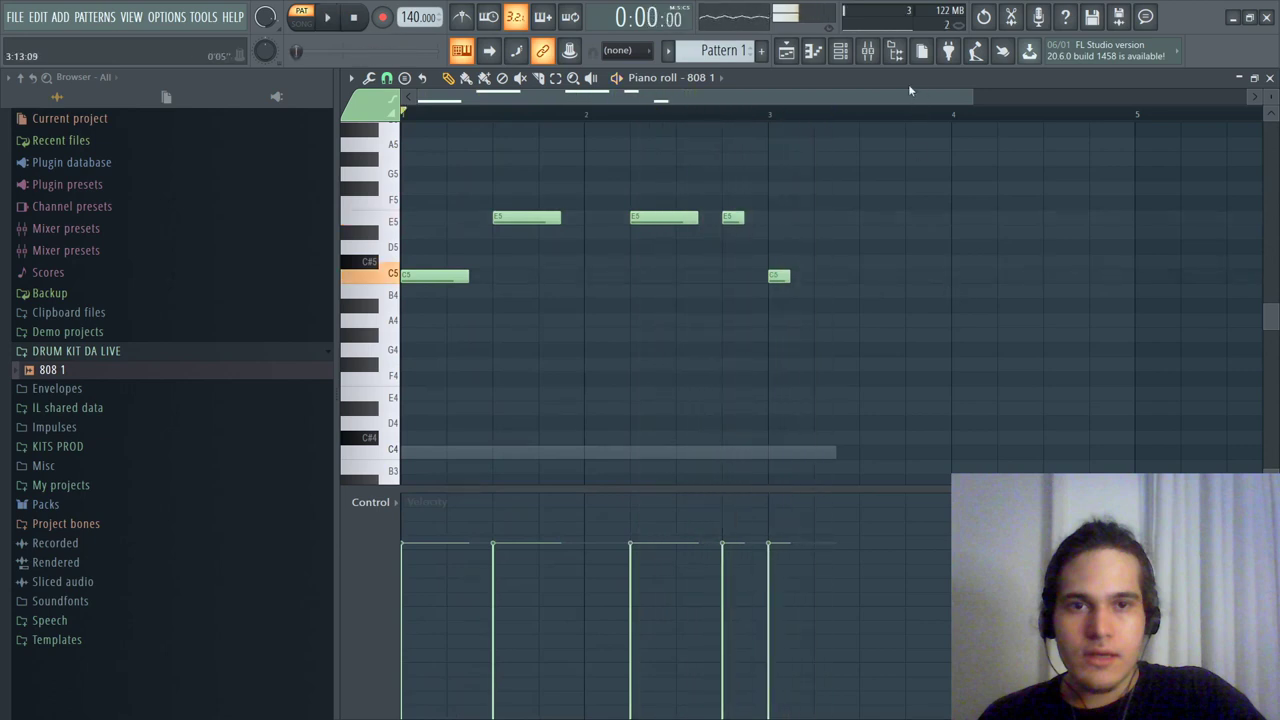
Step: Bring up the channel rack, play back the 808 pattern and return to the piano roll
{"action": "left_click", "coordinate": [841, 57]}
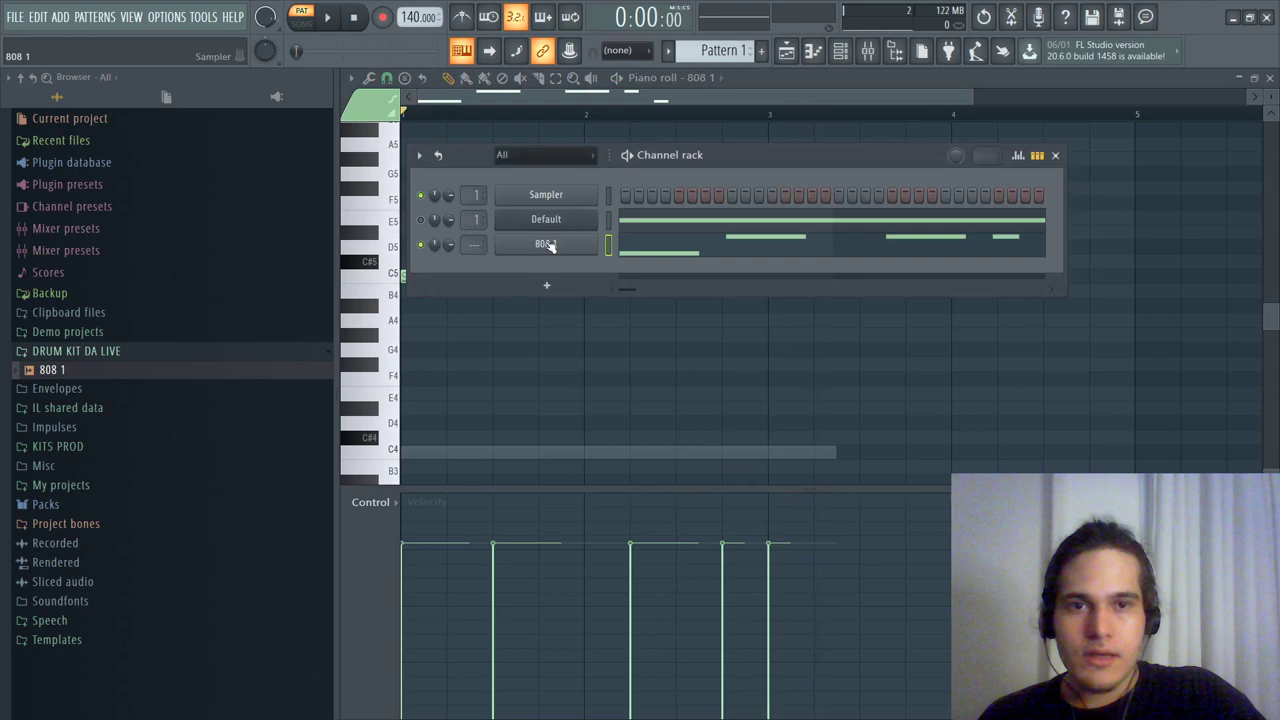
{"action": "right_click", "coordinate": [545, 244]}
{"action": "key", "text": "Escape"}
{"action": "key", "text": "space"}
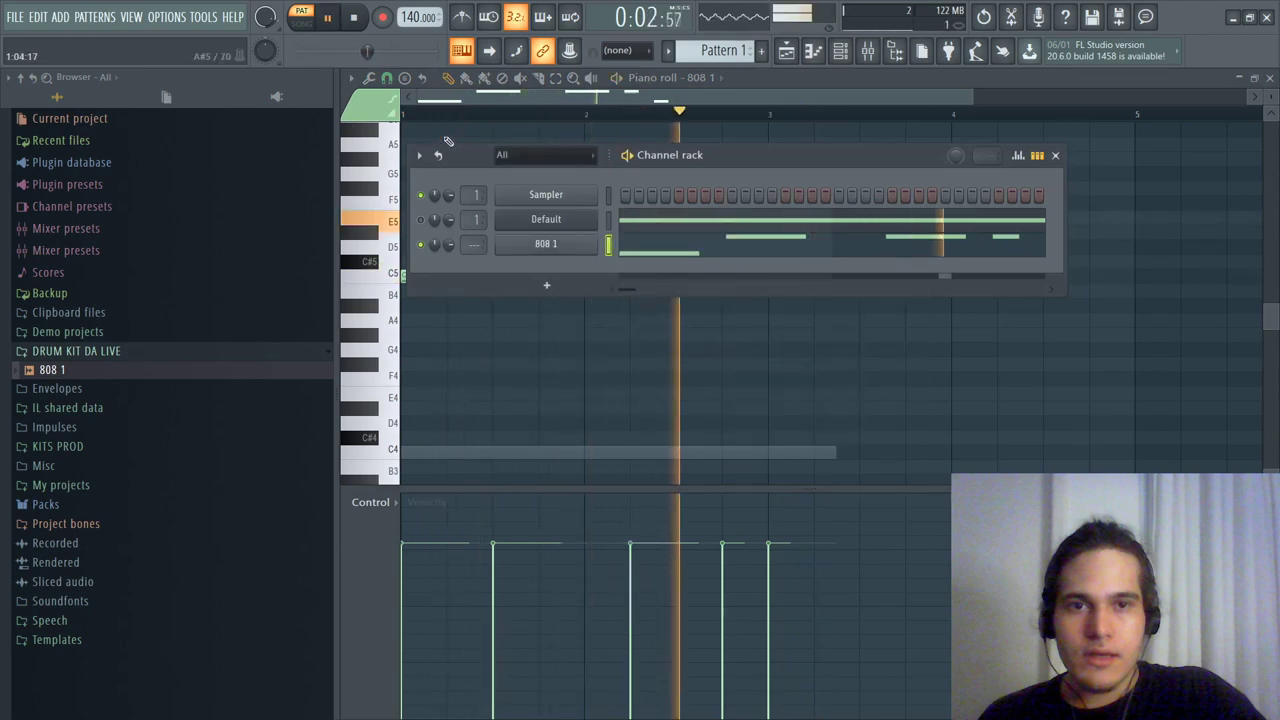
{"action": "key", "text": "space"}
{"action": "left_click", "coordinate": [591, 94]}
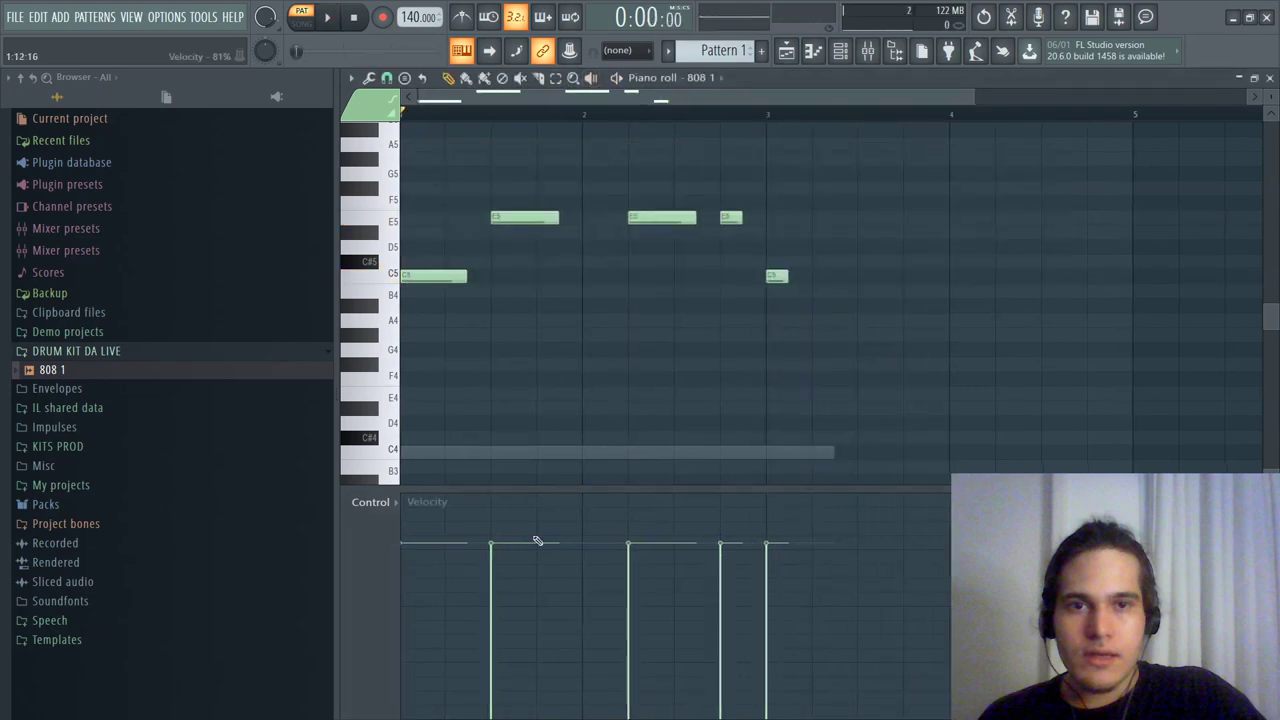
{"action": "scroll", "coordinate": [775, 124], "scroll_direction": "down", "scroll_amount": 3}
{"action": "scroll", "coordinate": [757, 104], "scroll_direction": "up", "scroll_amount": 2}
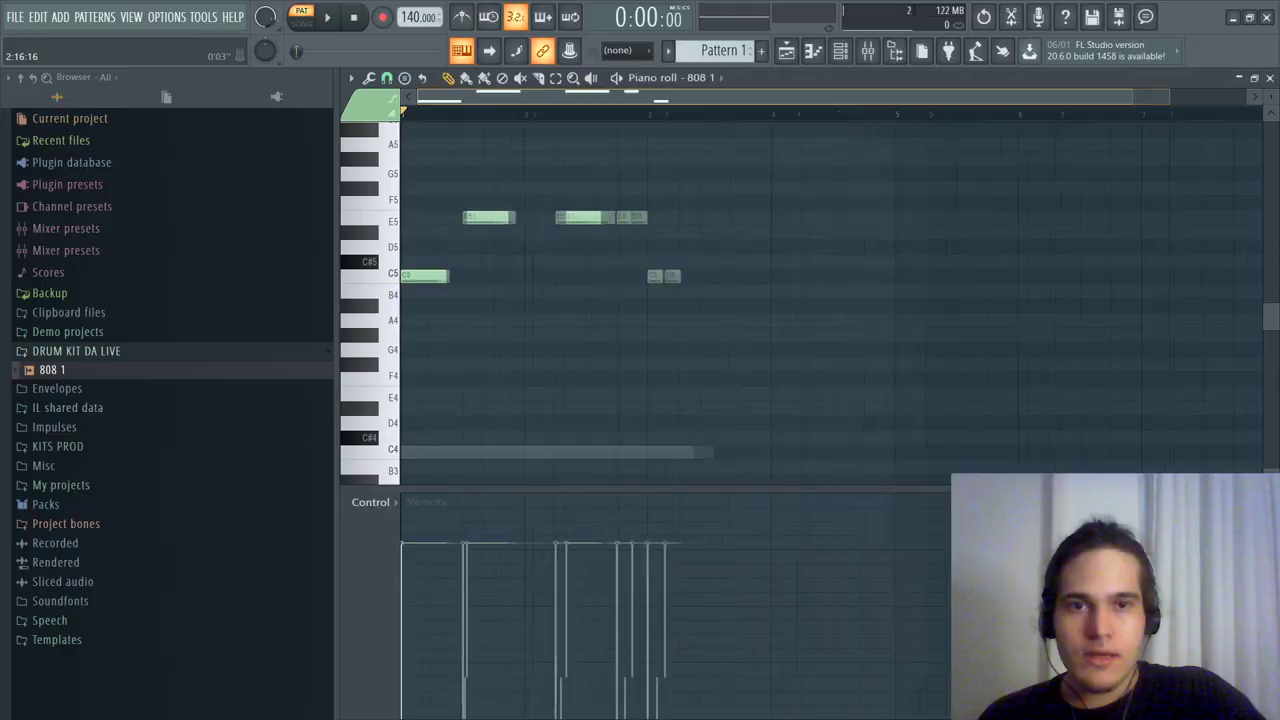